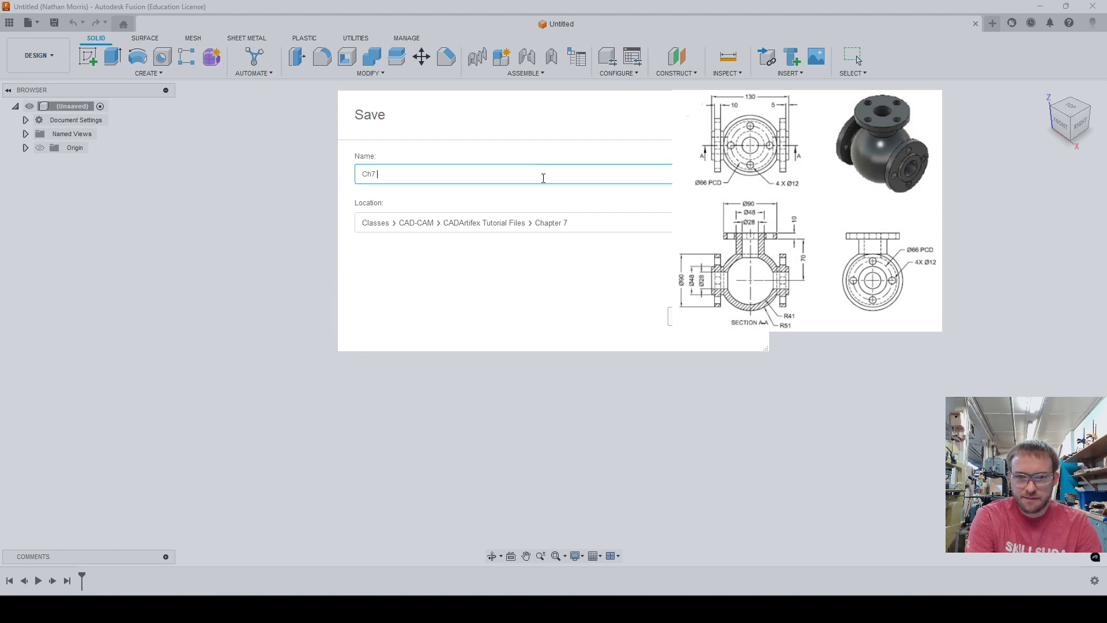
# Name the design Ch7 TU2 and save it in the Chapter 7 folder
pyautogui.write('2')
pyautogui.press('Return')
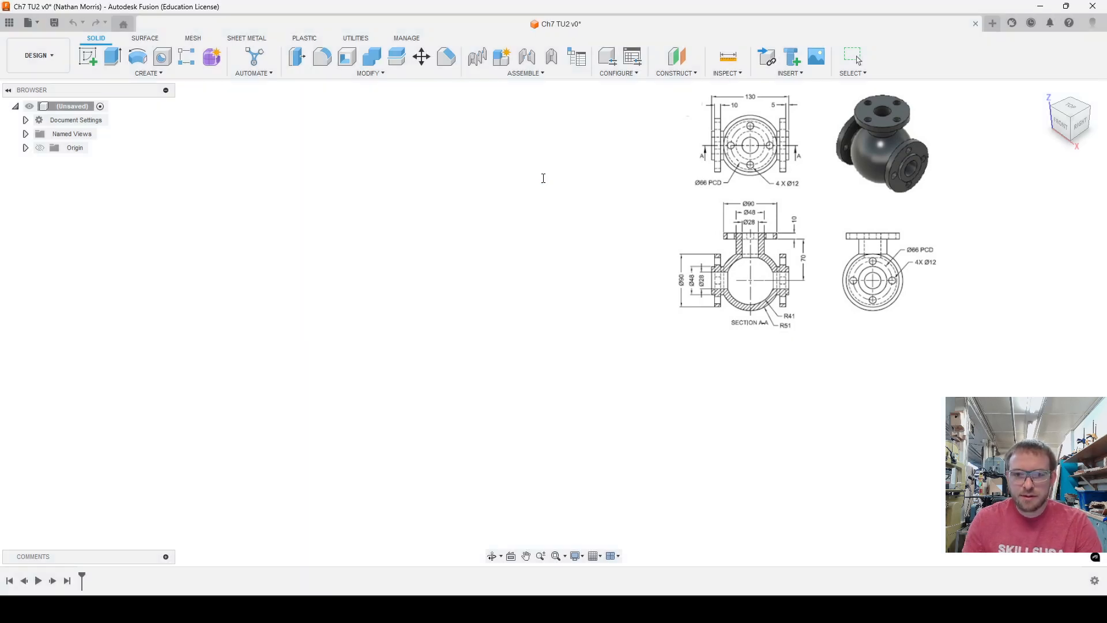
# Start a sketch on the front plane and draw a horizontal centerline from the origin toward the right
pyautogui.click(94, 60)
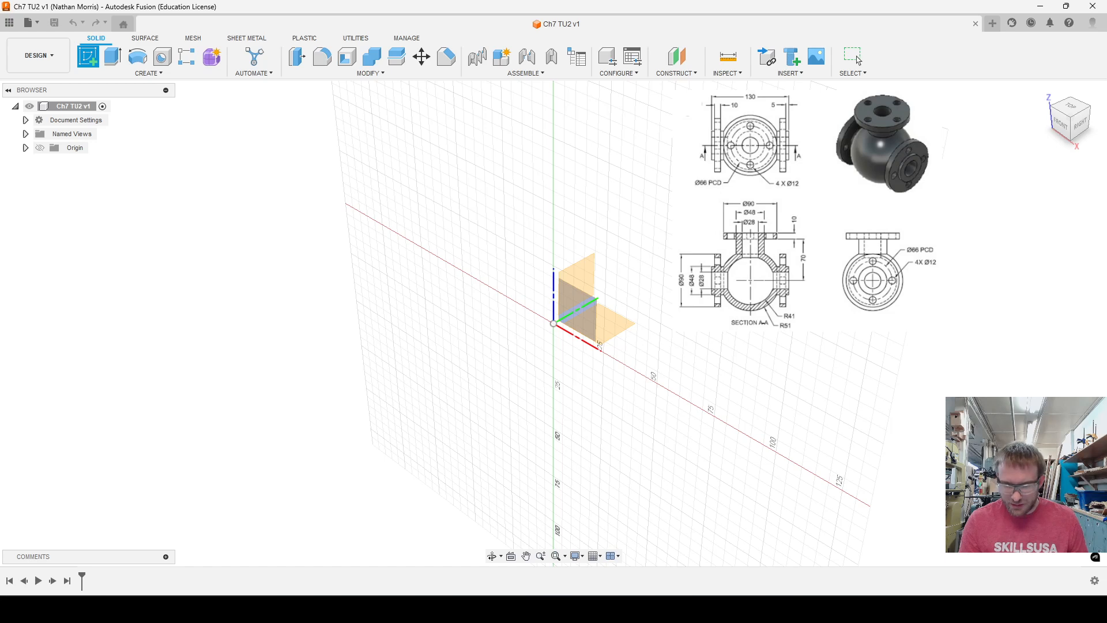
pyautogui.click(588, 319)
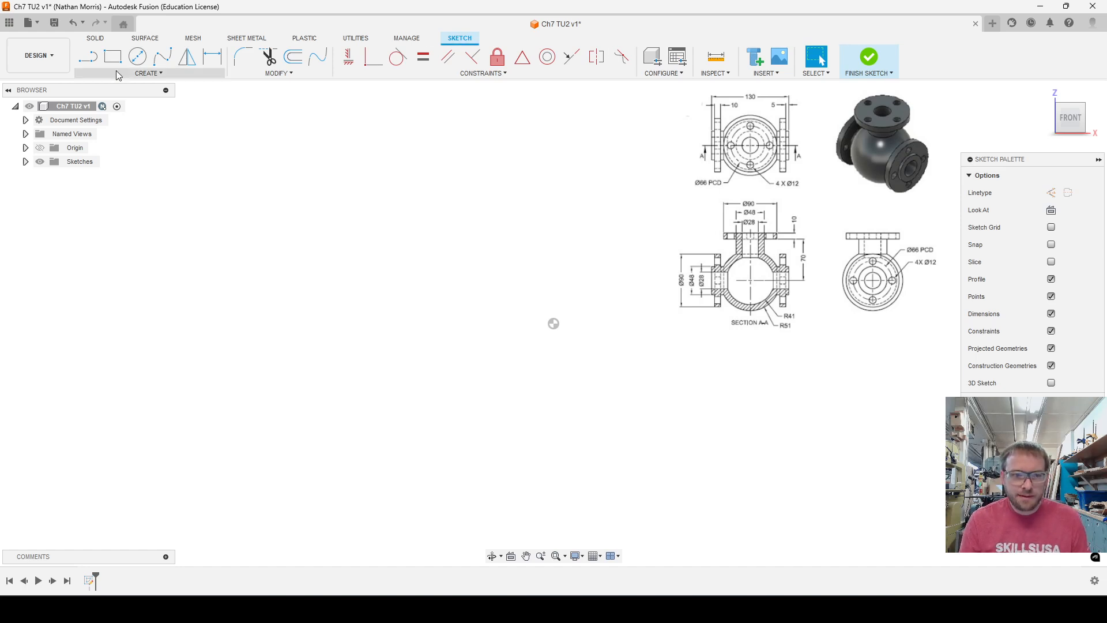
pyautogui.click(89, 59)
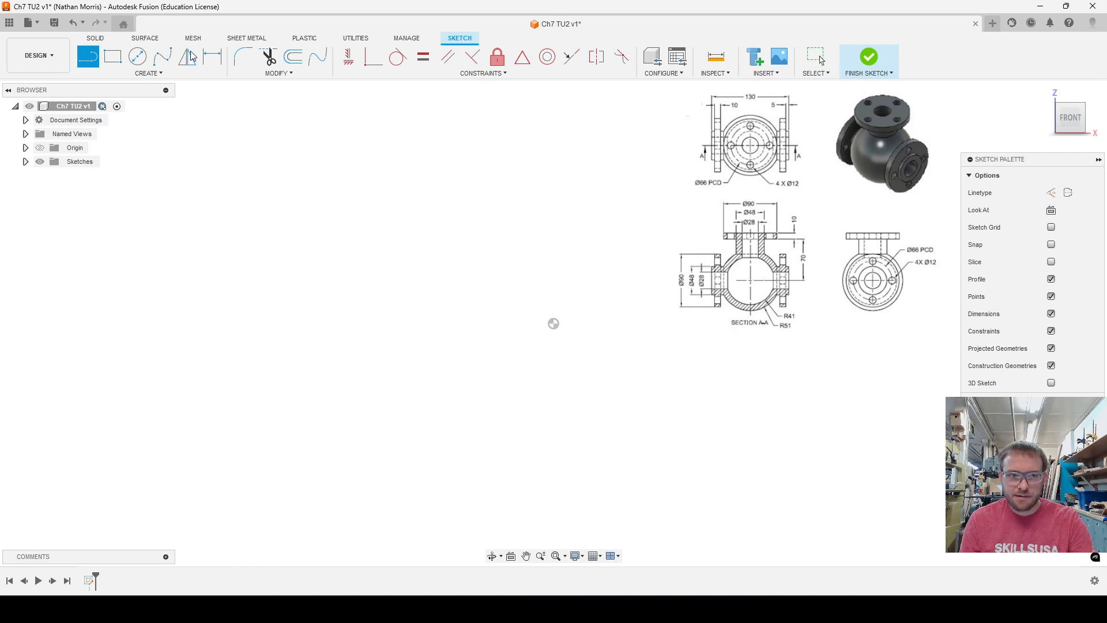
pyautogui.click(1068, 192)
pyautogui.click(553, 324)
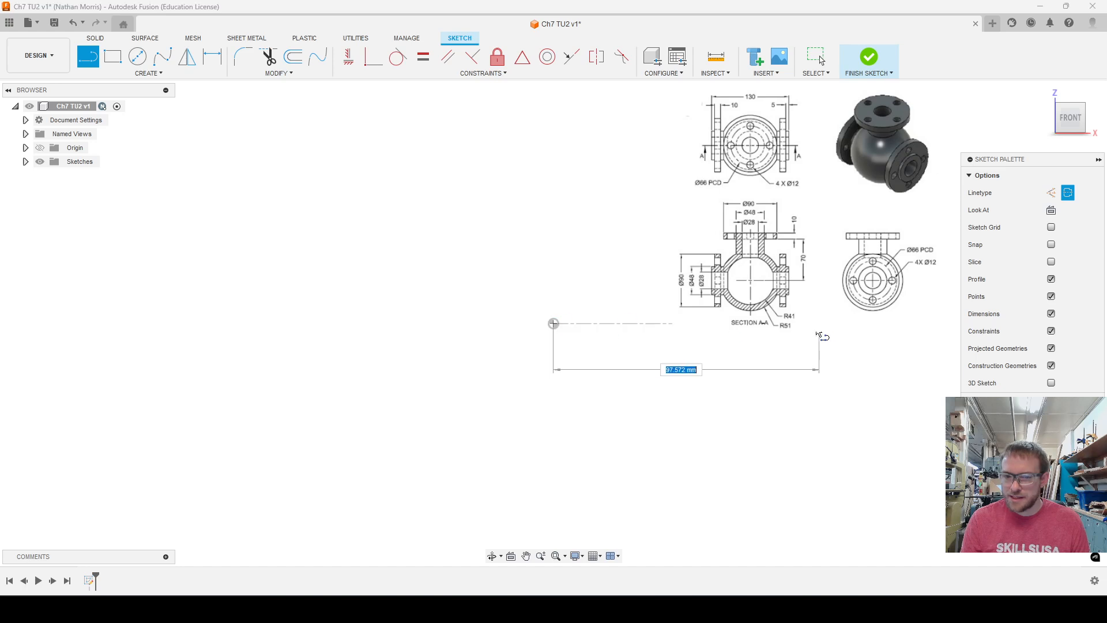
pyautogui.click(662, 322)
pyautogui.press('Escape')
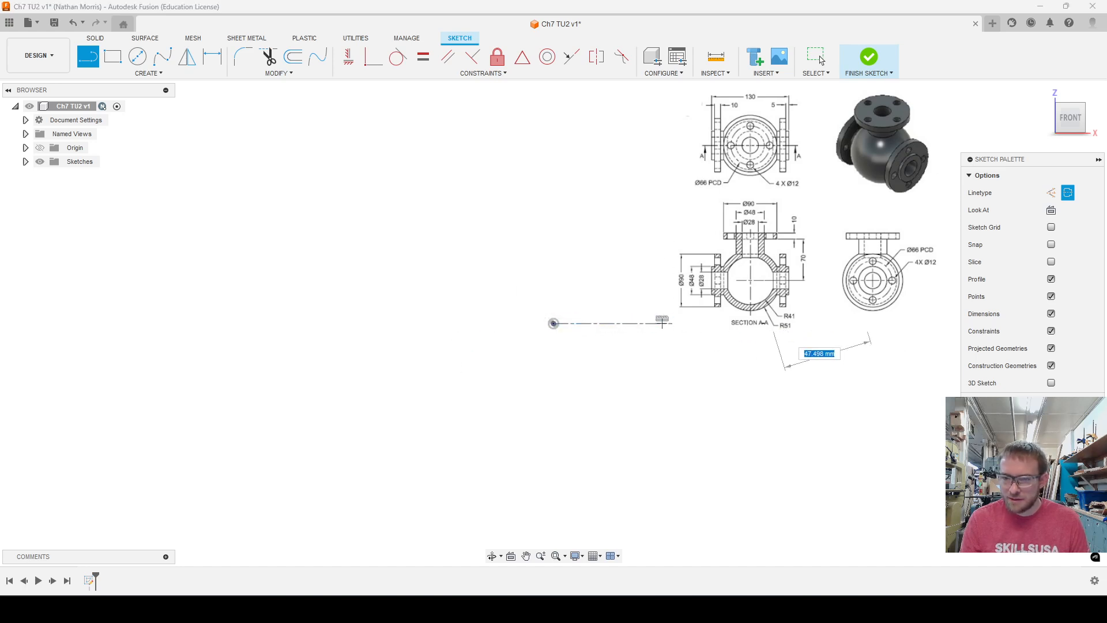
# Draw a vertical centerline upward from the origin and finish the line
pyautogui.click(554, 323)
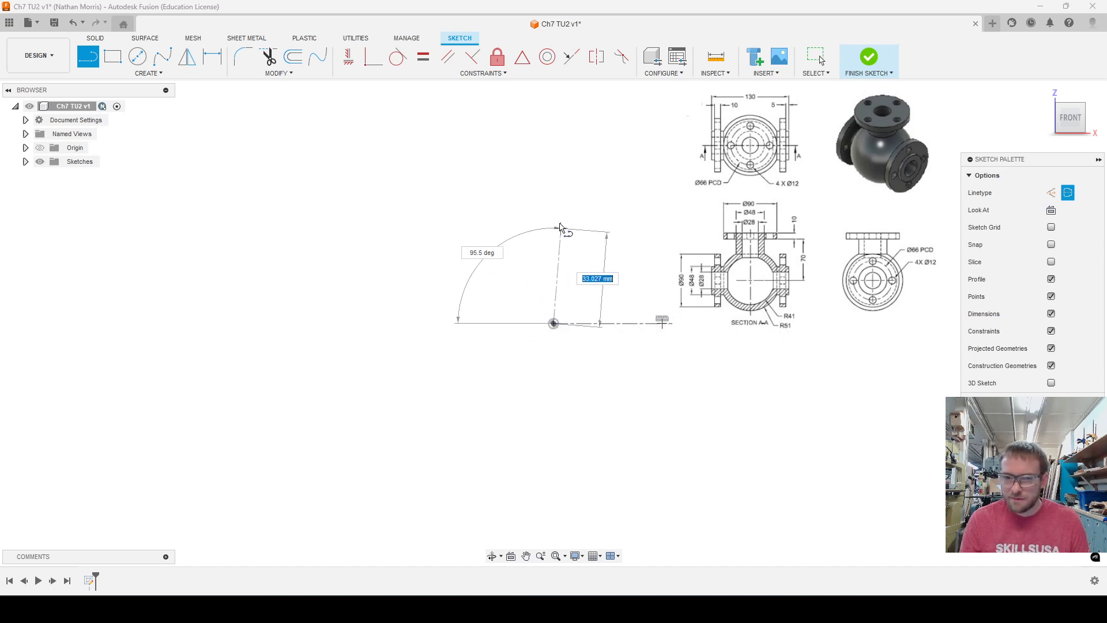
pyautogui.click(553, 189)
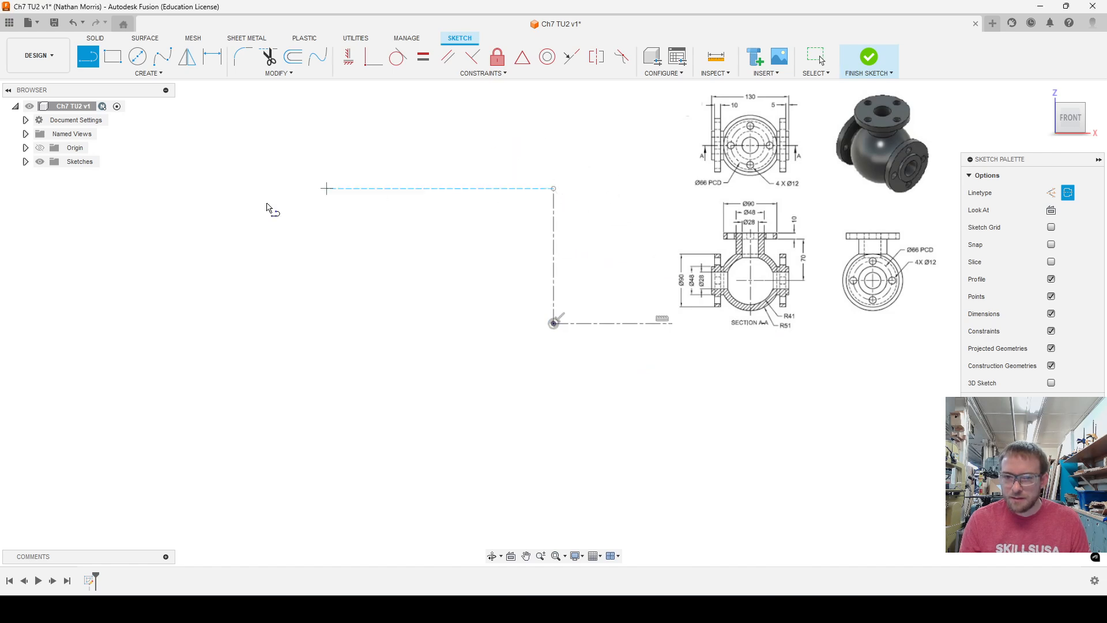
pyautogui.press('Escape')
pyautogui.scroll(-1, 414, 468)
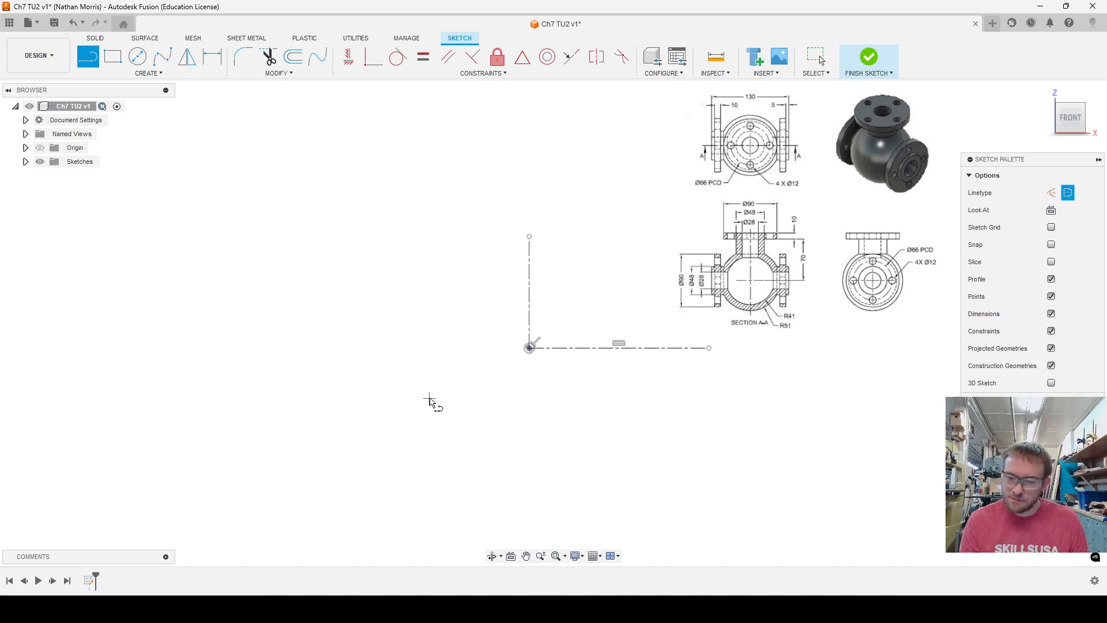
pyautogui.scroll(1, 582, 263)
pyautogui.press('Escape')
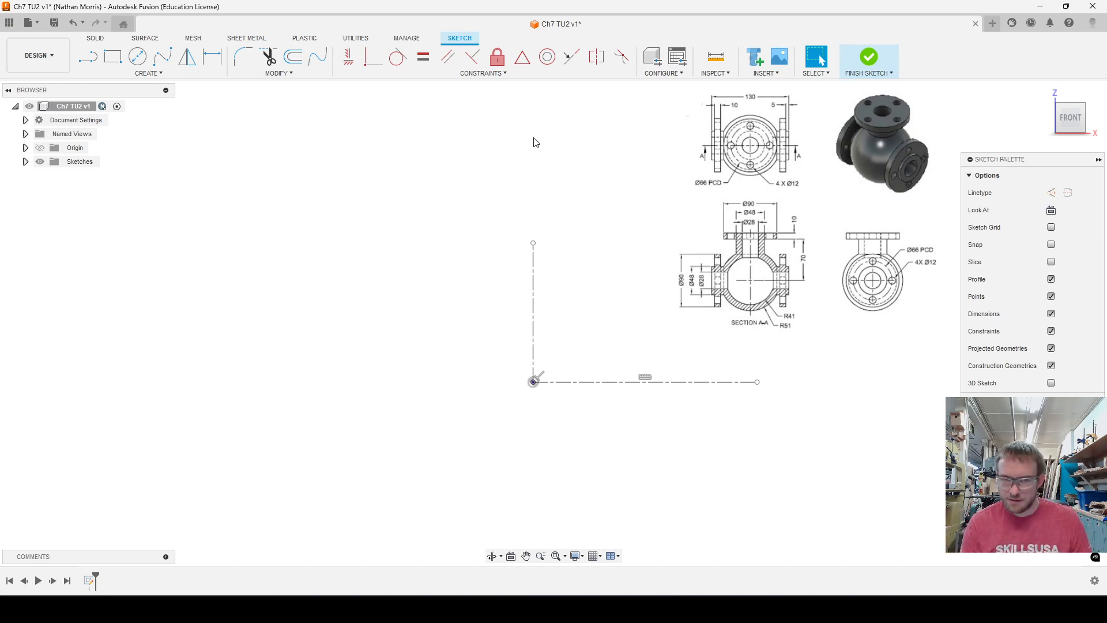
# Sketch the stepped outer outline of the side flange and pipe with solid connected lines, making the flange about 13 mm wide
pyautogui.press('l')
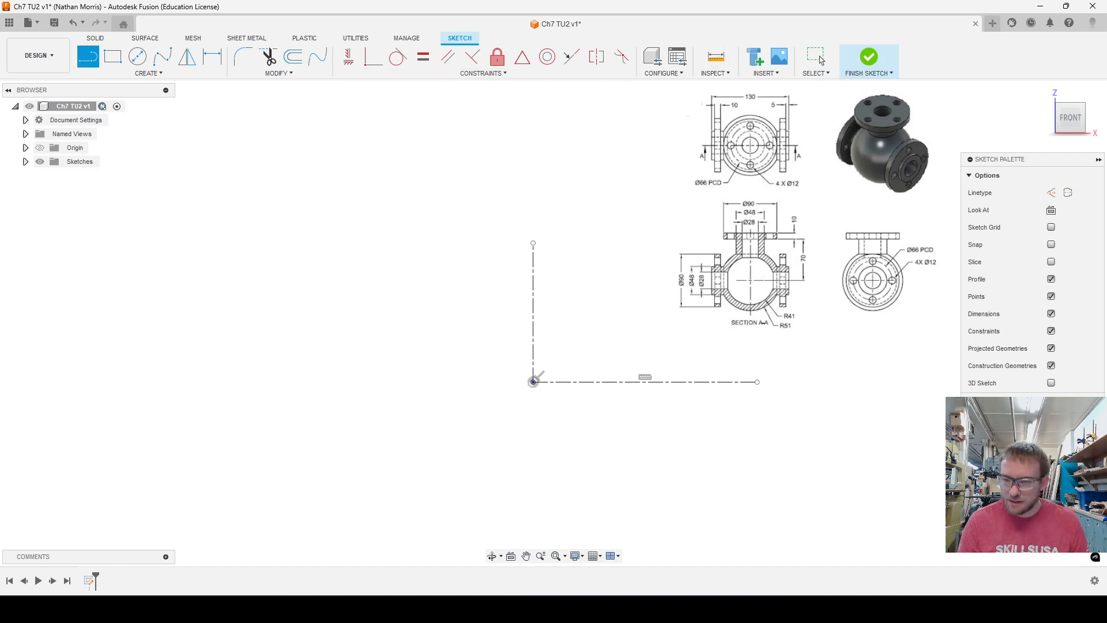
pyautogui.click(692, 283)
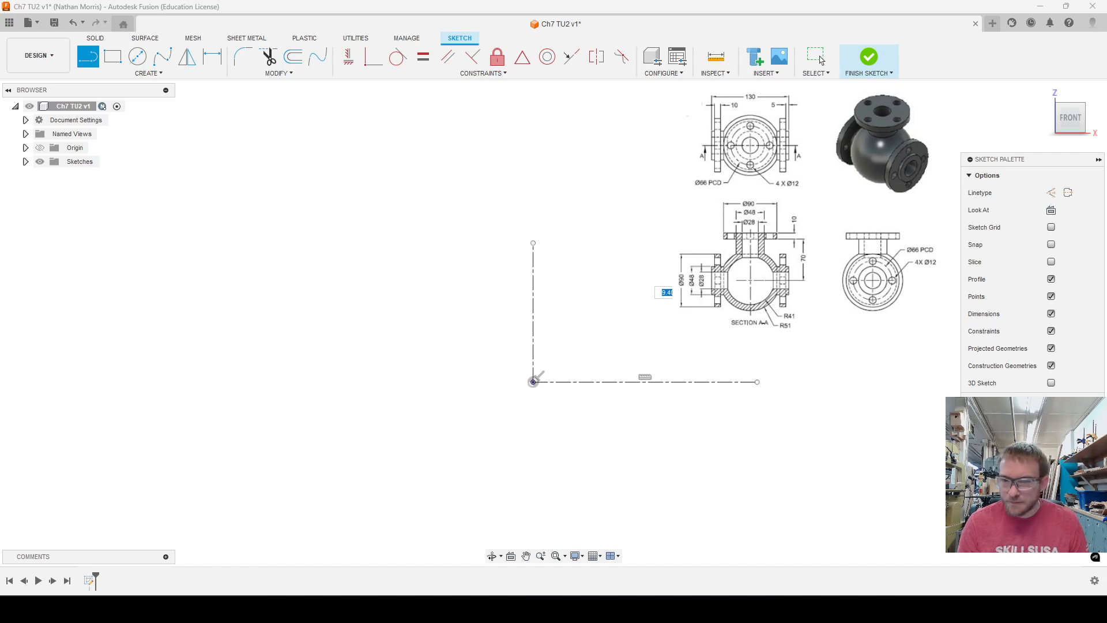
pyautogui.press('Escape')
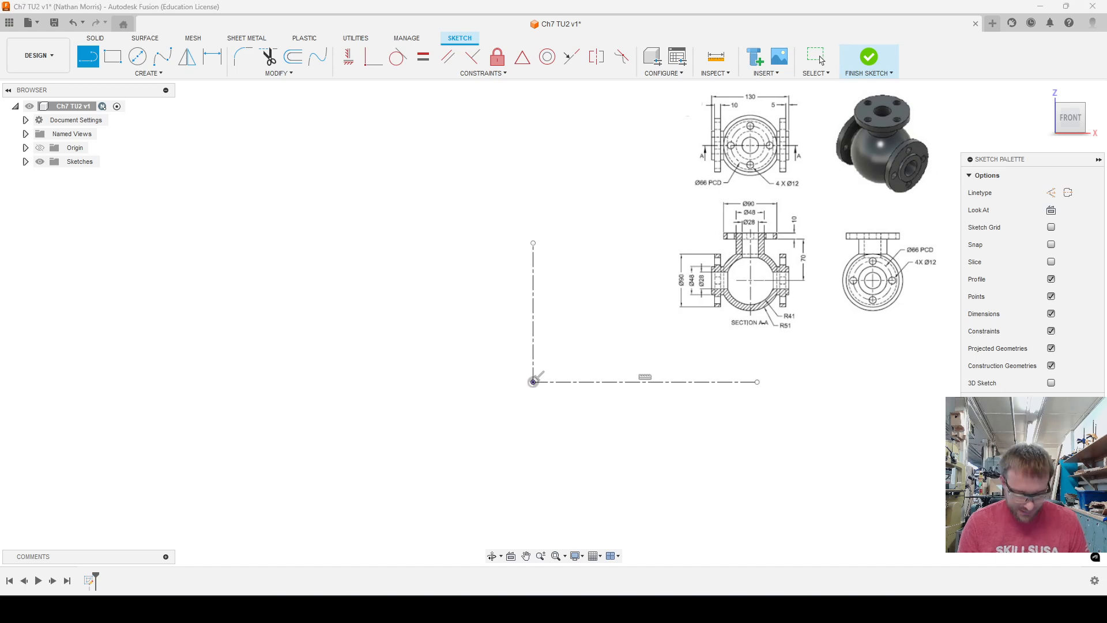
pyautogui.click(693, 277)
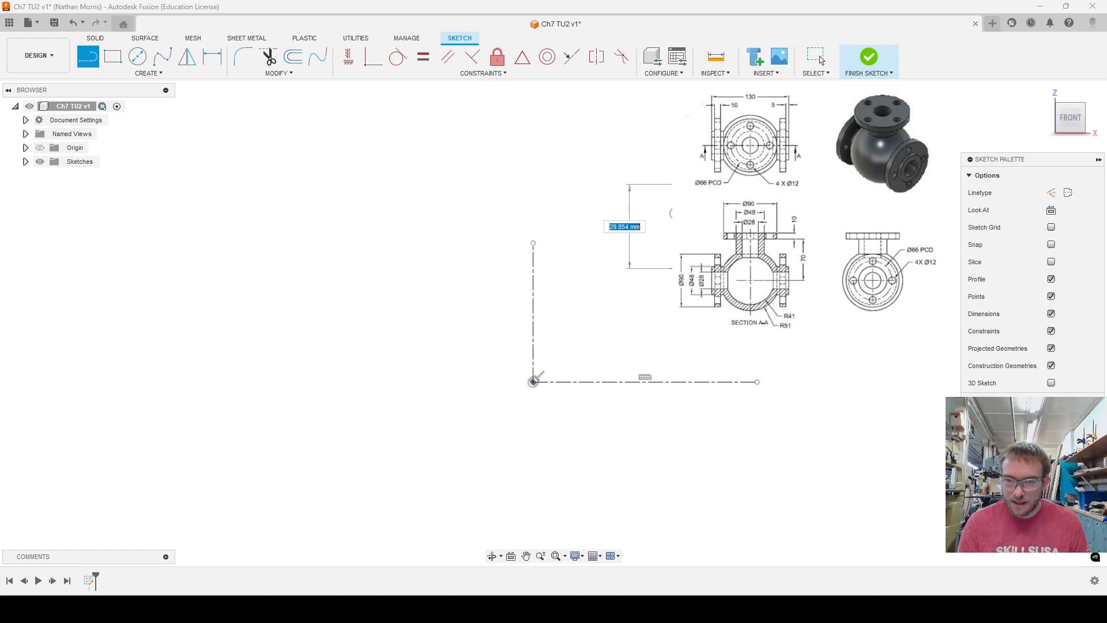
pyautogui.click(675, 277)
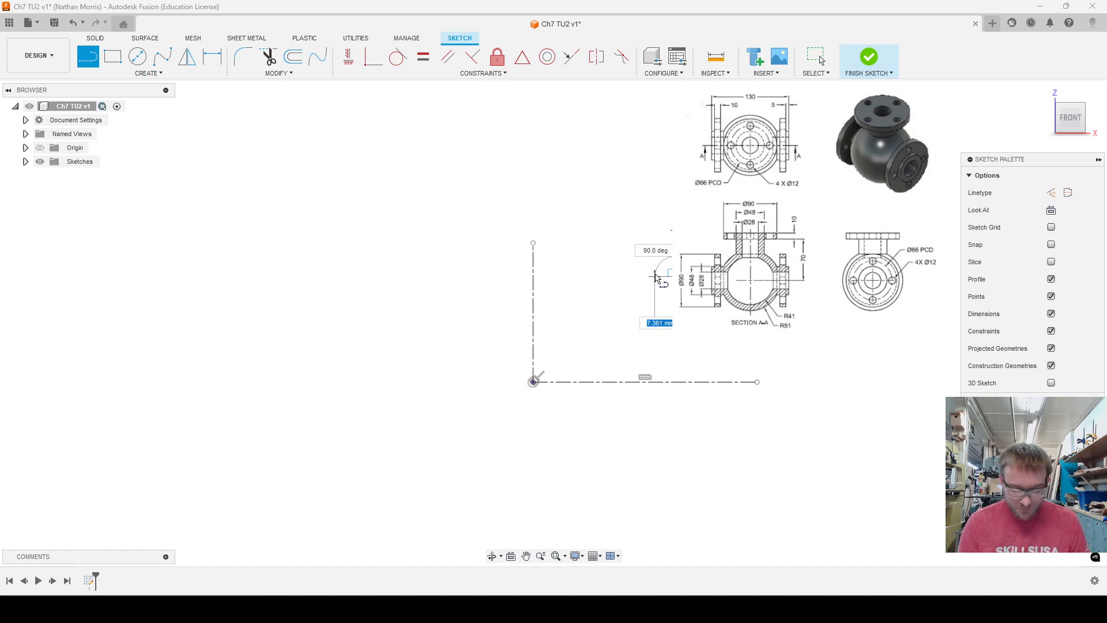
pyautogui.click(655, 277)
pyautogui.click(655, 306)
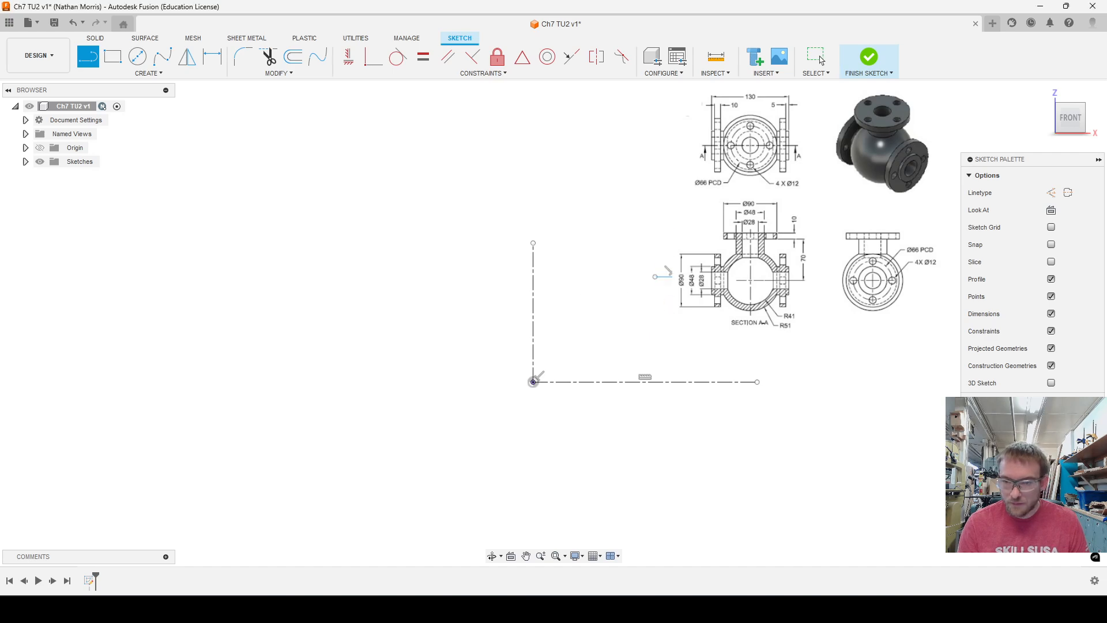
# Draw the horizontal bore line from the pipe end's lower corner back toward the vertical centerline
pyautogui.click(727, 305)
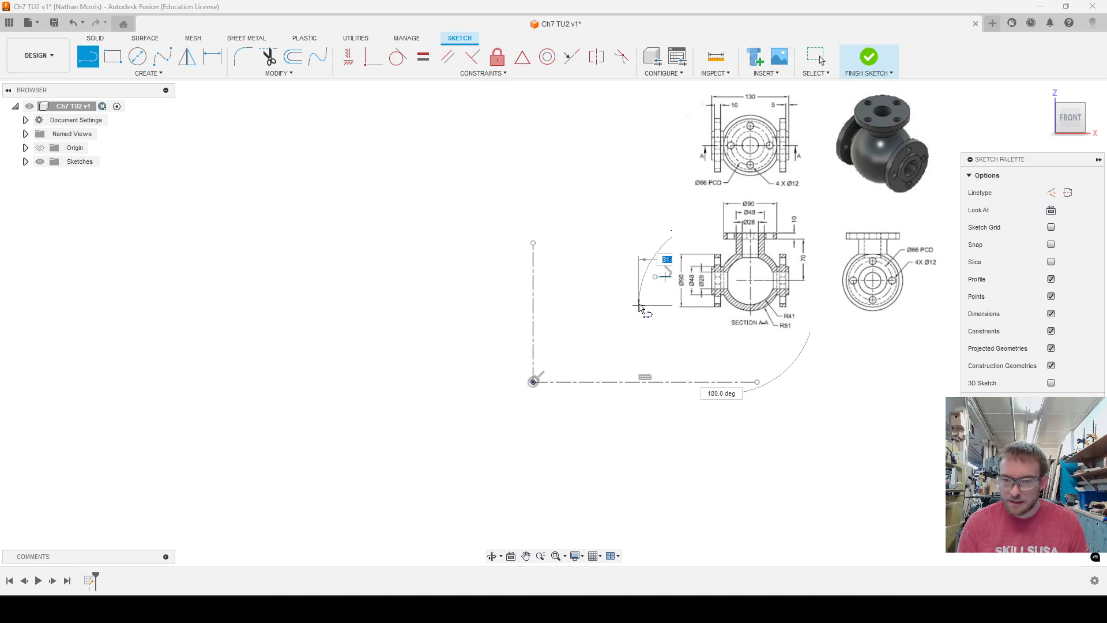
pyautogui.click(638, 305)
pyautogui.click(637, 333)
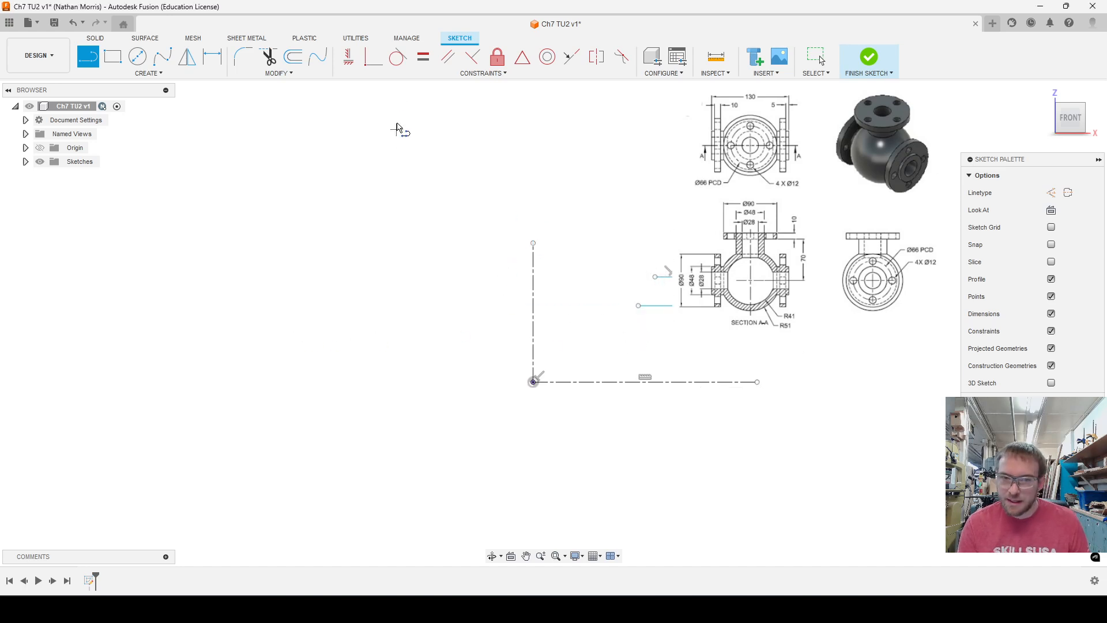
# Draw the inner sphere arc centered on the origin, from the bore line's inner end to the vertical centerline
pyautogui.click(151, 73)
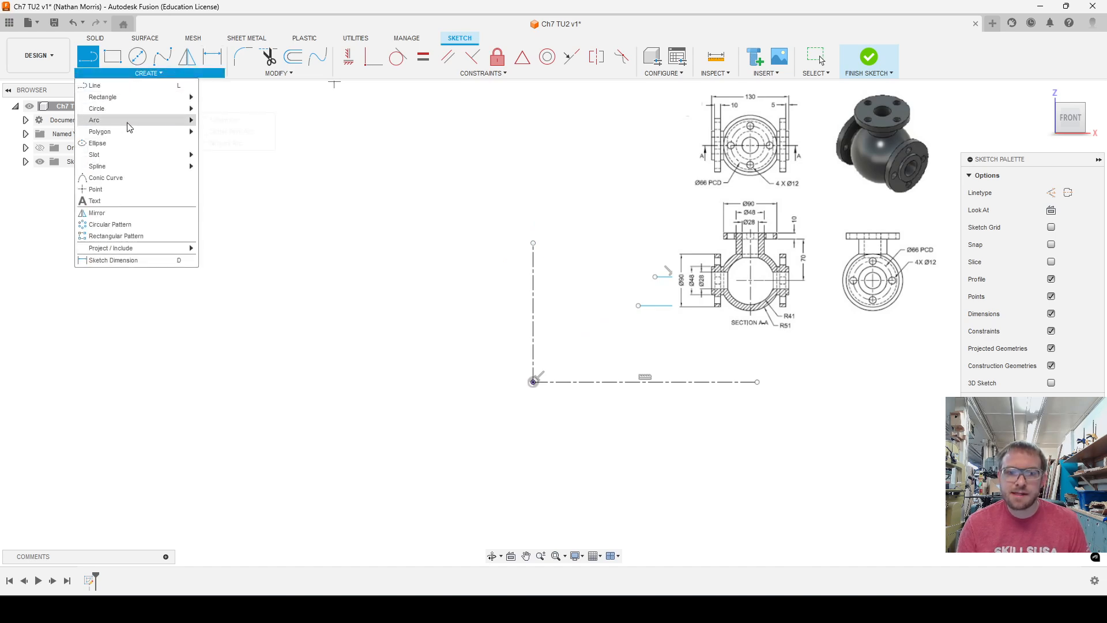
pyautogui.moveTo(139, 120)
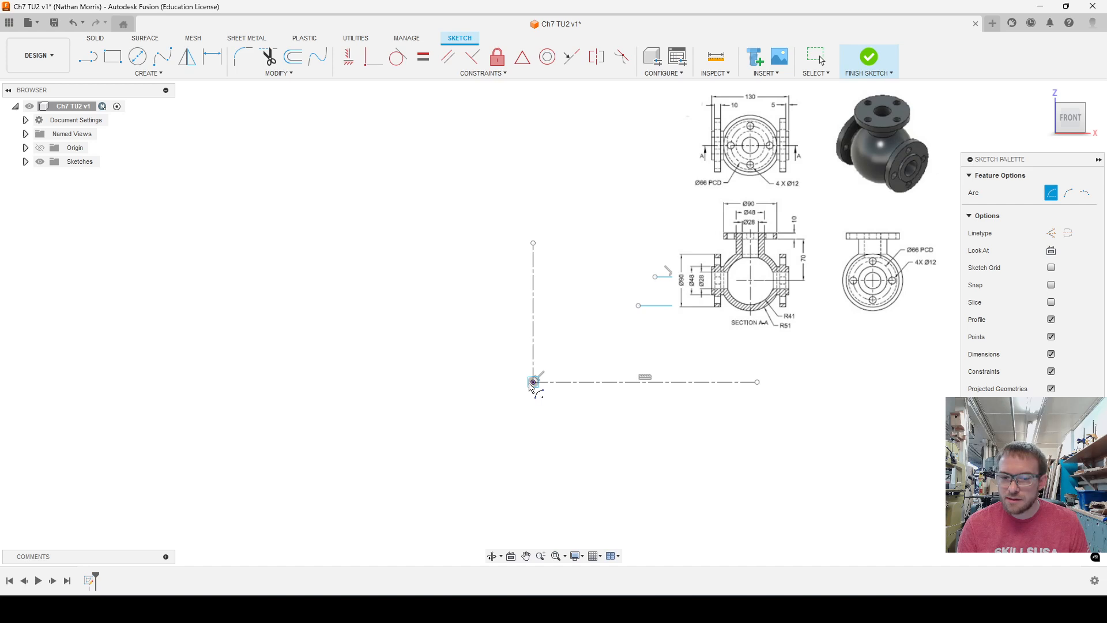
pyautogui.click(533, 381)
pyautogui.click(637, 305)
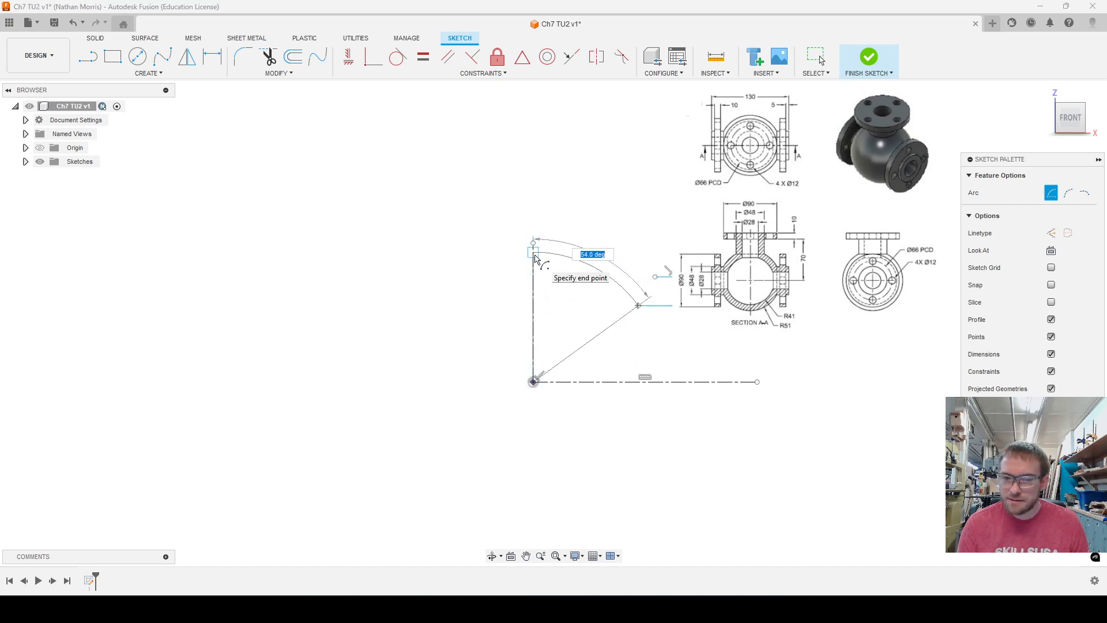
pyautogui.click(533, 244)
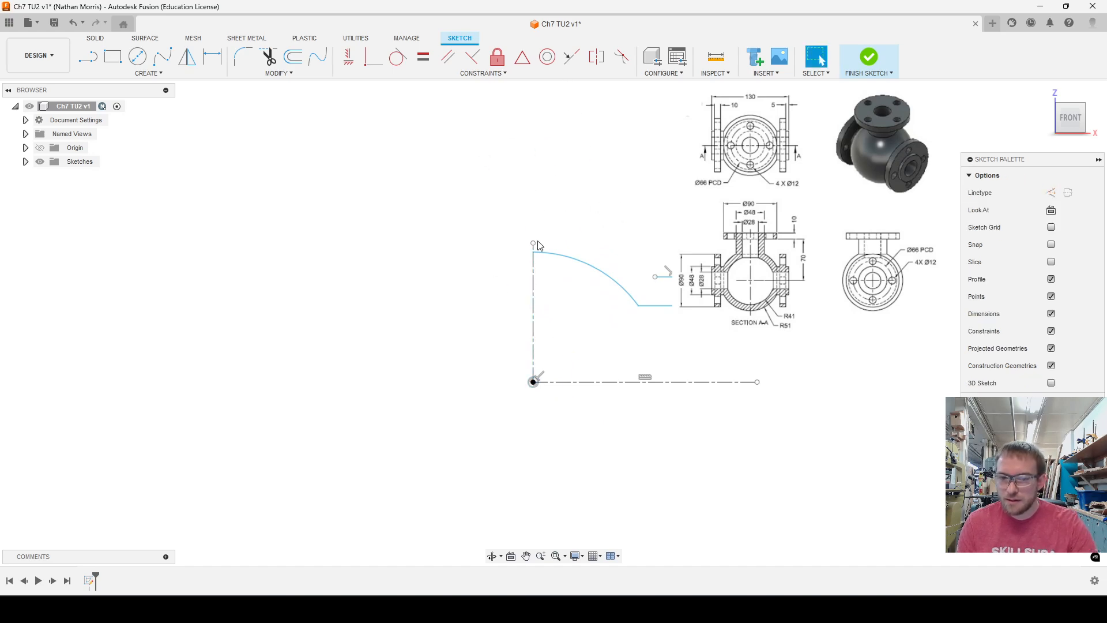
pyautogui.press('Escape')
# Lengthen the vertical centerline to about 99 mm and draw the outer sphere arc about the origin from the upper pipe line to it
pyautogui.moveTo(541, 203); pyautogui.dragTo(547, 115)
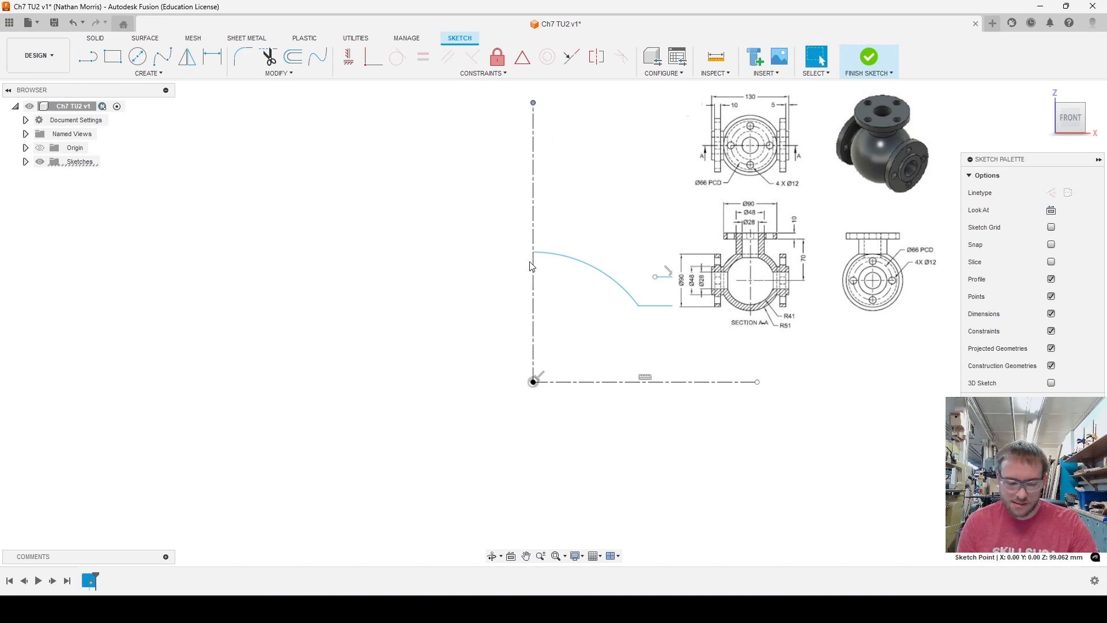
pyautogui.click(147, 73)
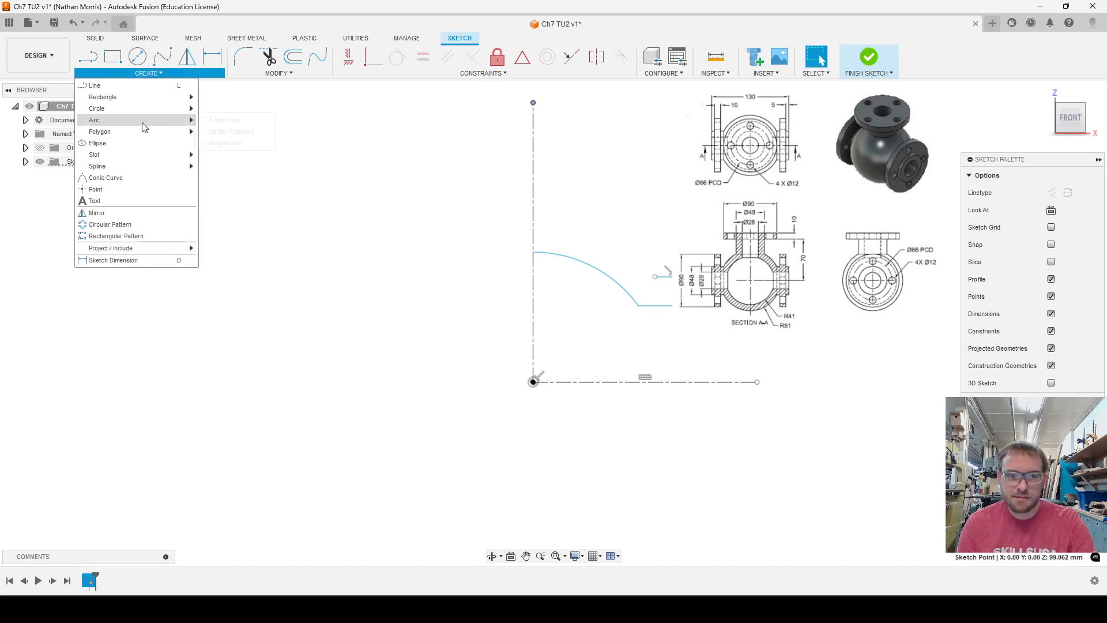
pyautogui.moveTo(139, 120)
pyautogui.click(211, 132)
pyautogui.click(534, 381)
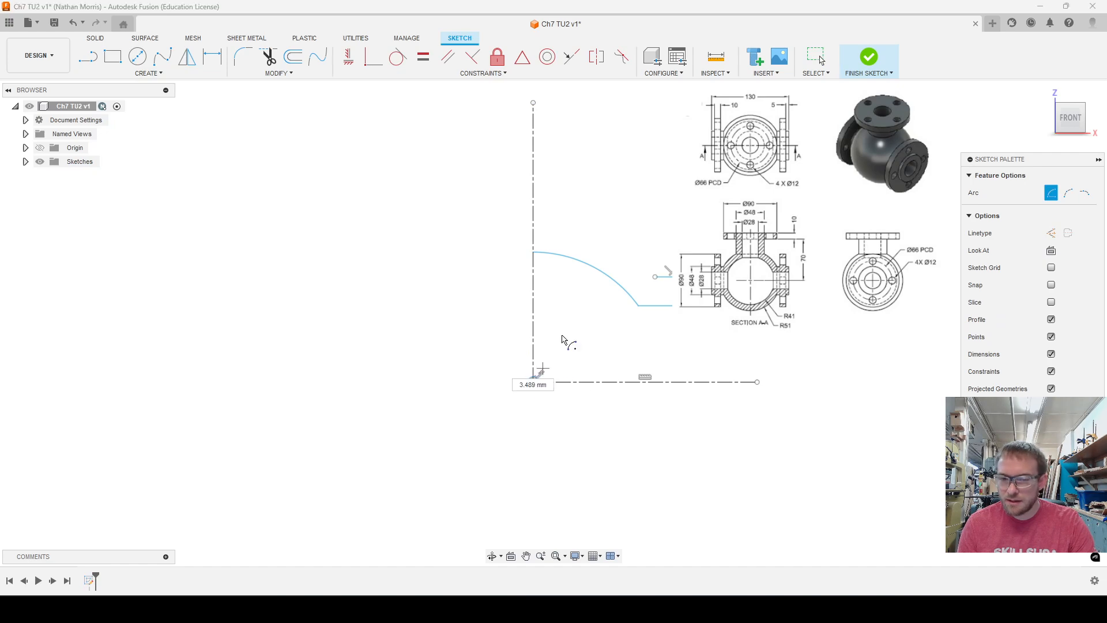
pyautogui.click(654, 277)
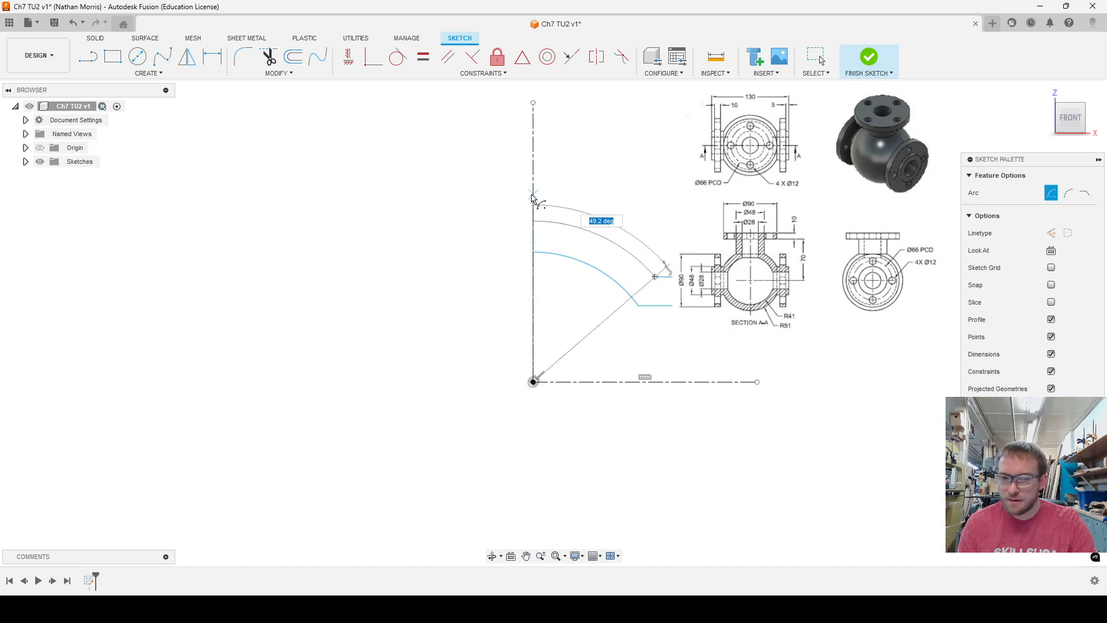
pyautogui.click(533, 220)
pyautogui.press('Escape')
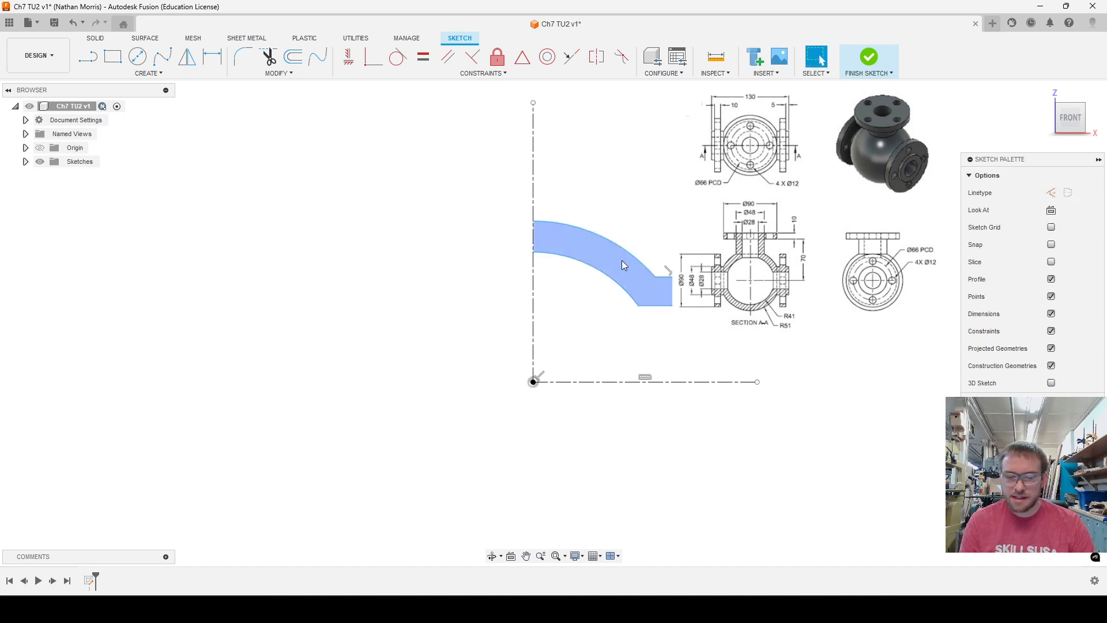
# Dimension the flange's outer edge about the horizontal centerline as a 90 mm diameter
pyautogui.moveTo(856, 363); pyautogui.dragTo(763, 356, button='middle')
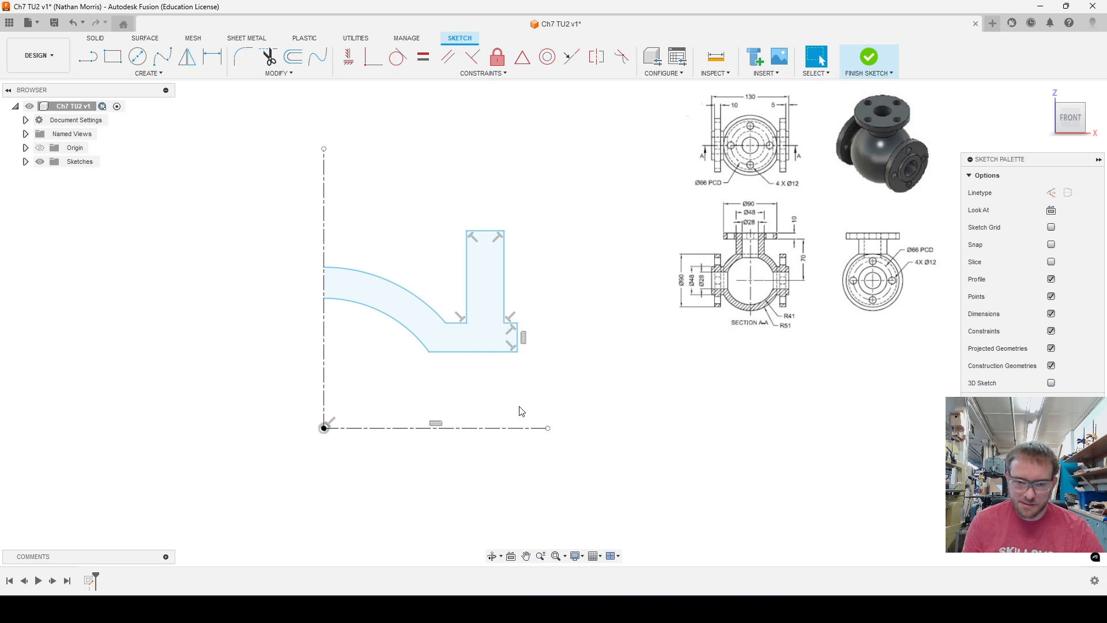
pyautogui.press('d')
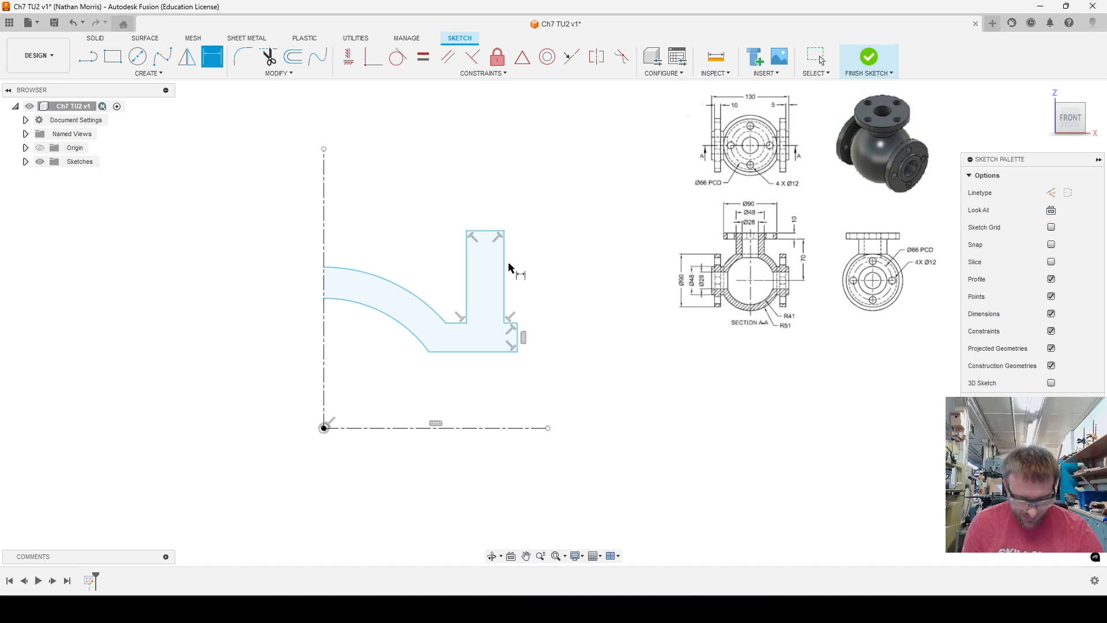
pyautogui.click(486, 235)
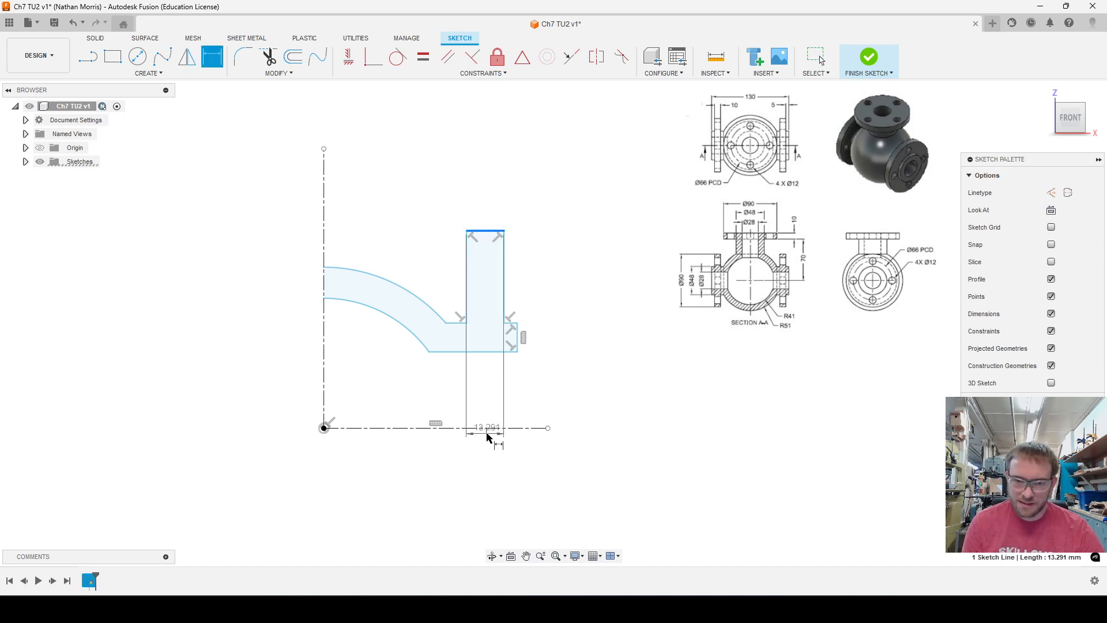
pyautogui.click(494, 427)
pyautogui.scroll(-3, 611, 381)
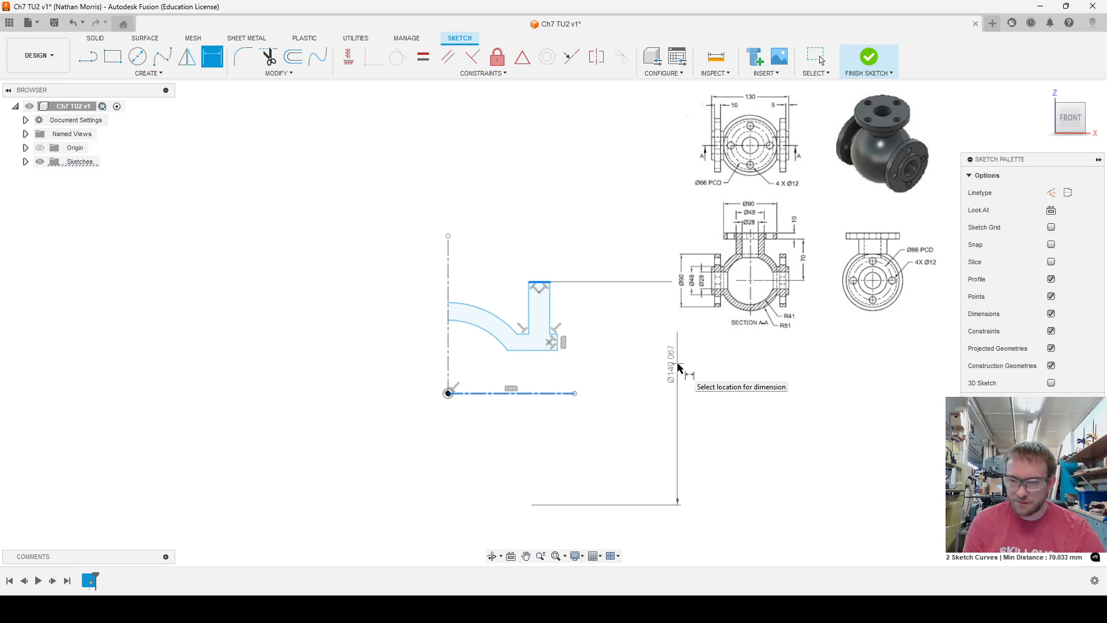
pyautogui.click(672, 368)
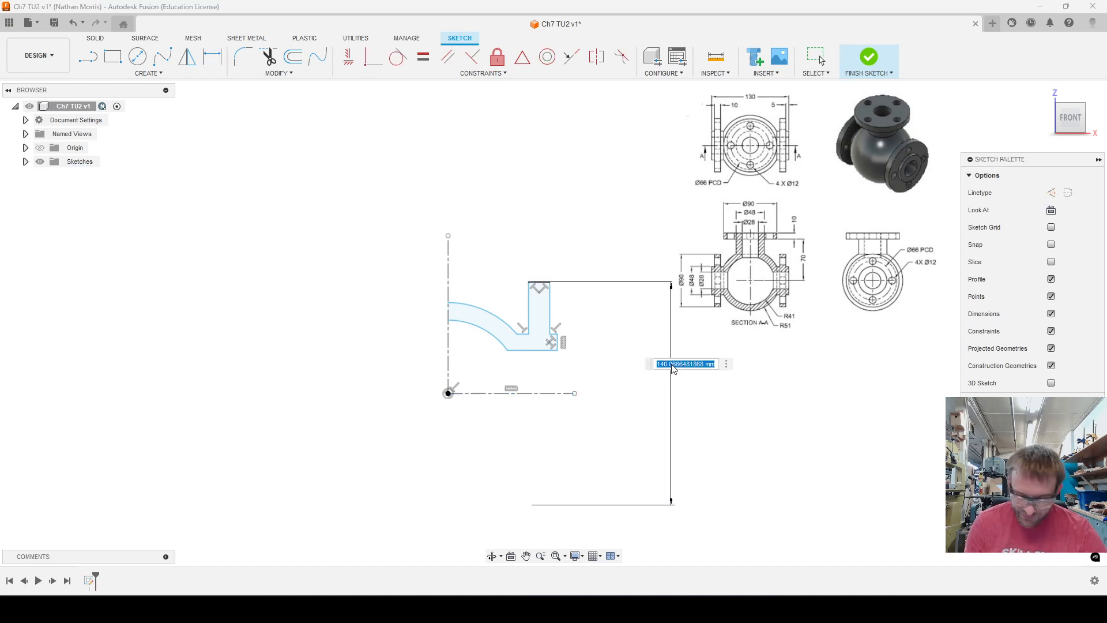
pyautogui.write('90')
pyautogui.press('Return')
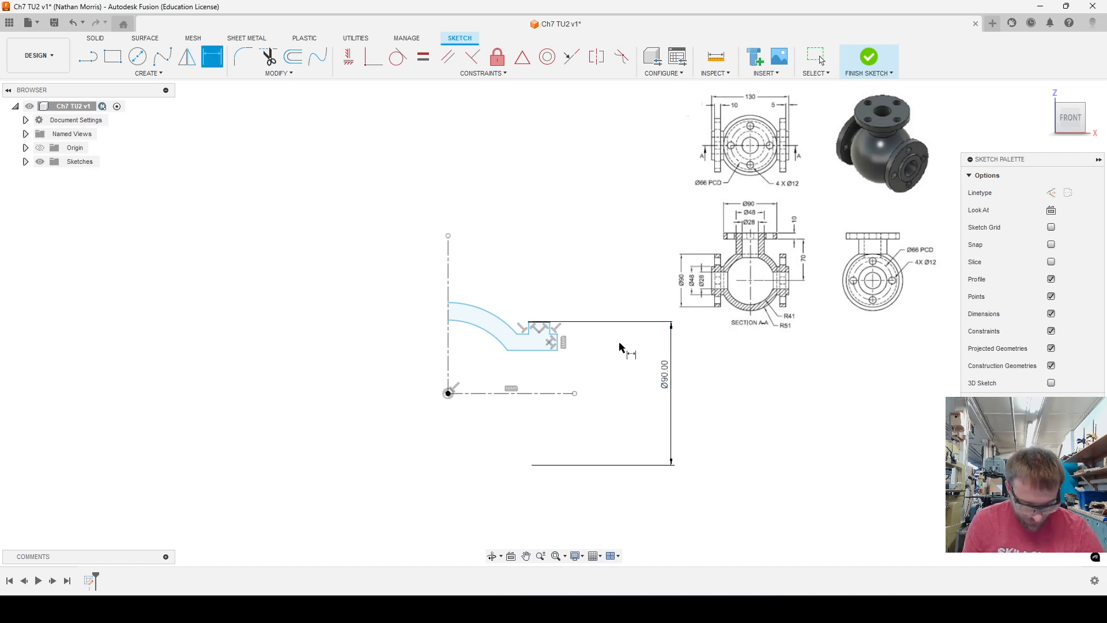
pyautogui.scroll(1, 568, 385)
pyautogui.scroll(2, 559, 383)
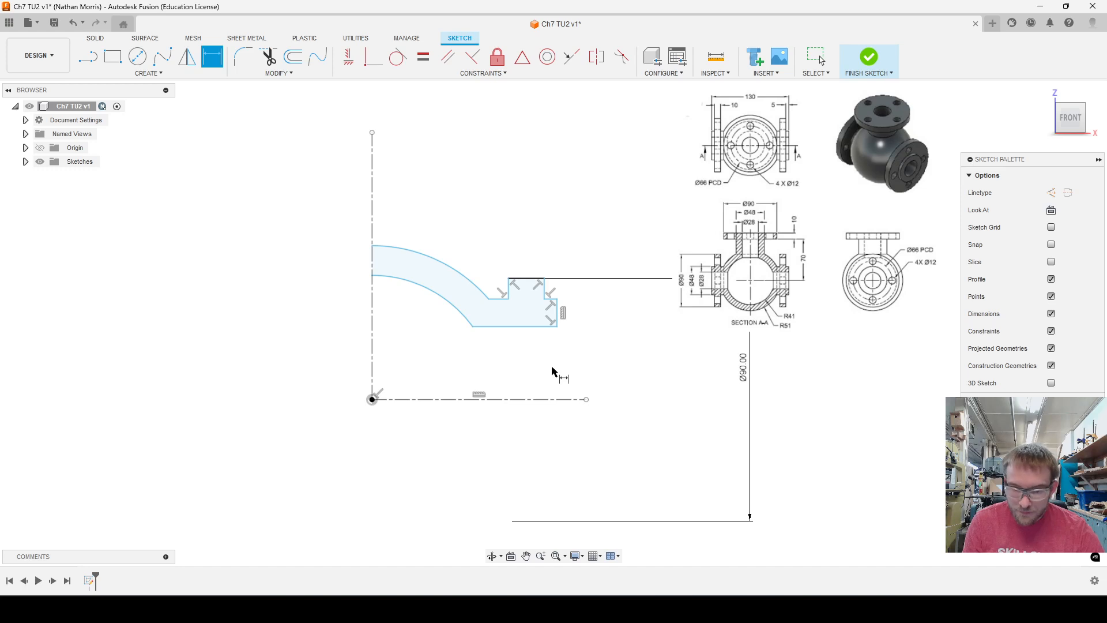
pyautogui.scroll(3, 554, 304)
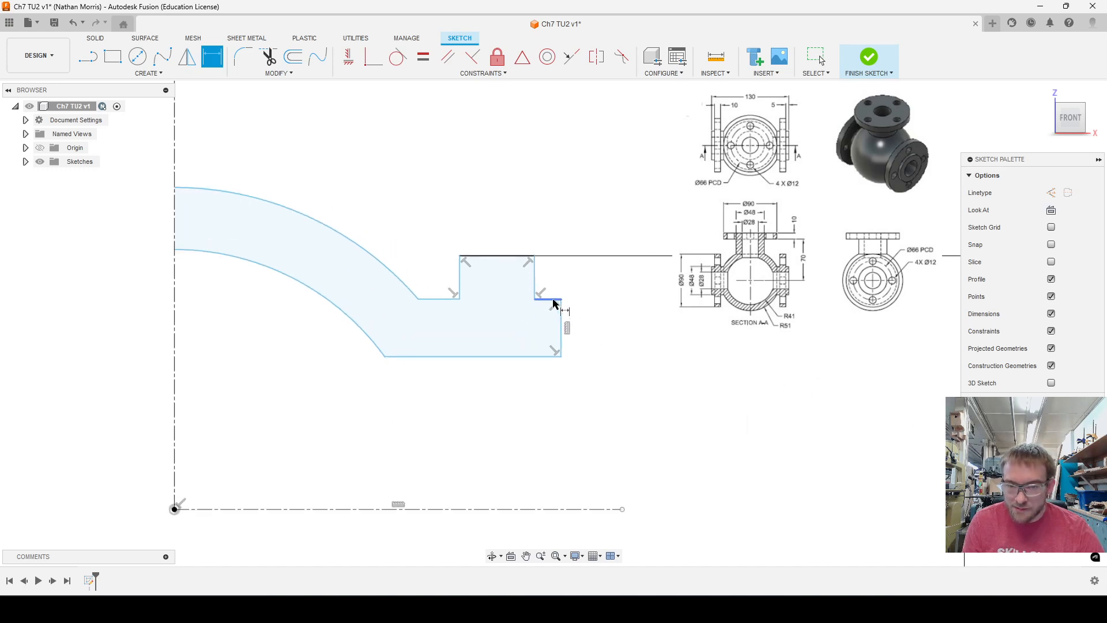
pyautogui.click(554, 304)
pyautogui.scroll(-3, 534, 410)
pyautogui.click(536, 468)
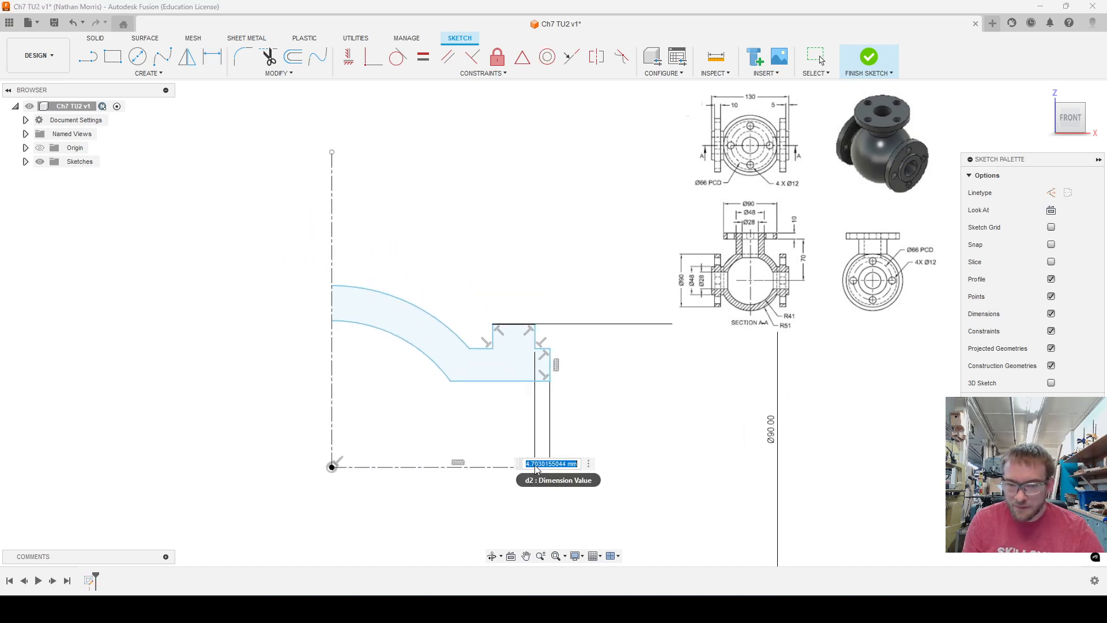
pyautogui.press('Escape')
pyautogui.press('Escape')
pyautogui.hotkey('ctrl', 'z')
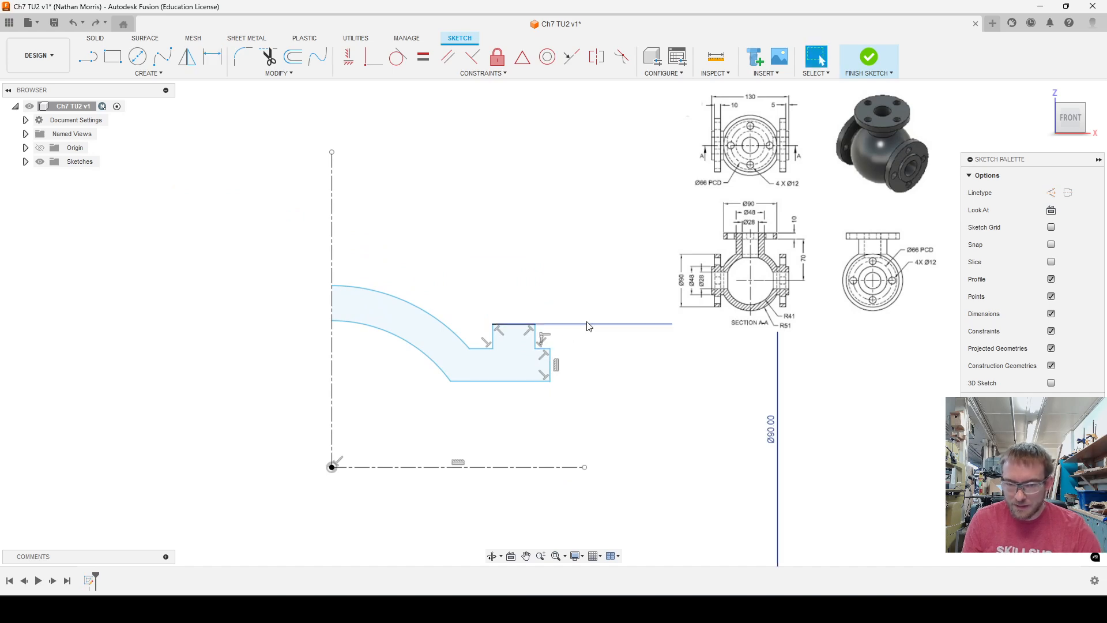
# Dimension the pipe end's short outer line about the horizontal centerline as a 48 mm diameter
pyautogui.press('d')
pyautogui.scroll(3, 545, 352)
pyautogui.click(542, 347)
pyautogui.scroll(-3, 562, 263)
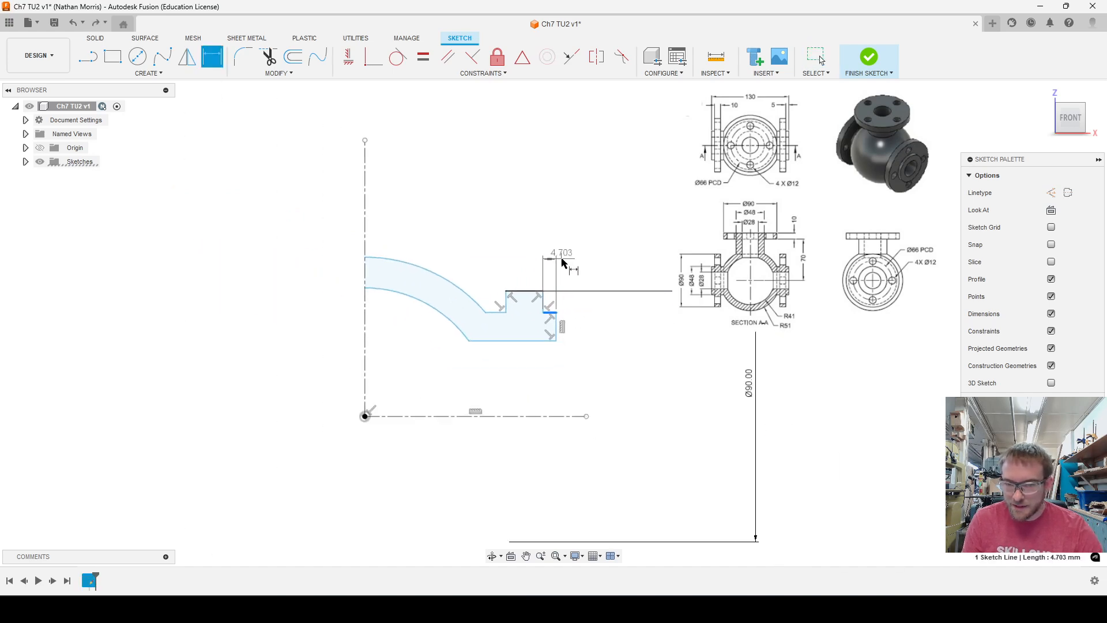
pyautogui.scroll(-2, 562, 264)
pyautogui.click(563, 389)
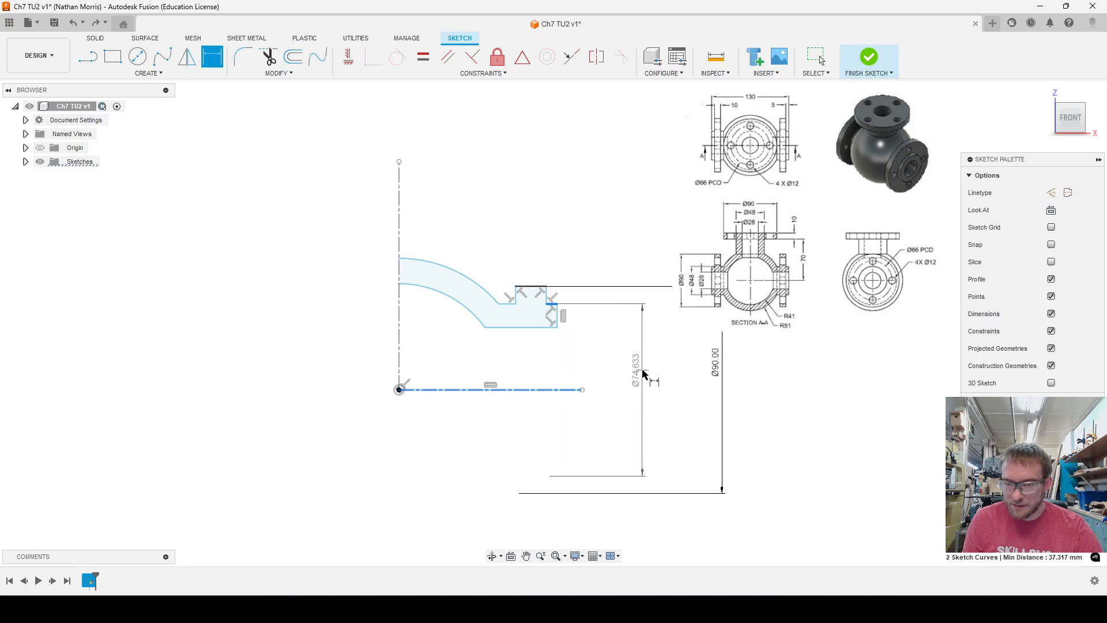
pyautogui.click(644, 373)
pyautogui.write('48')
pyautogui.press('Return')
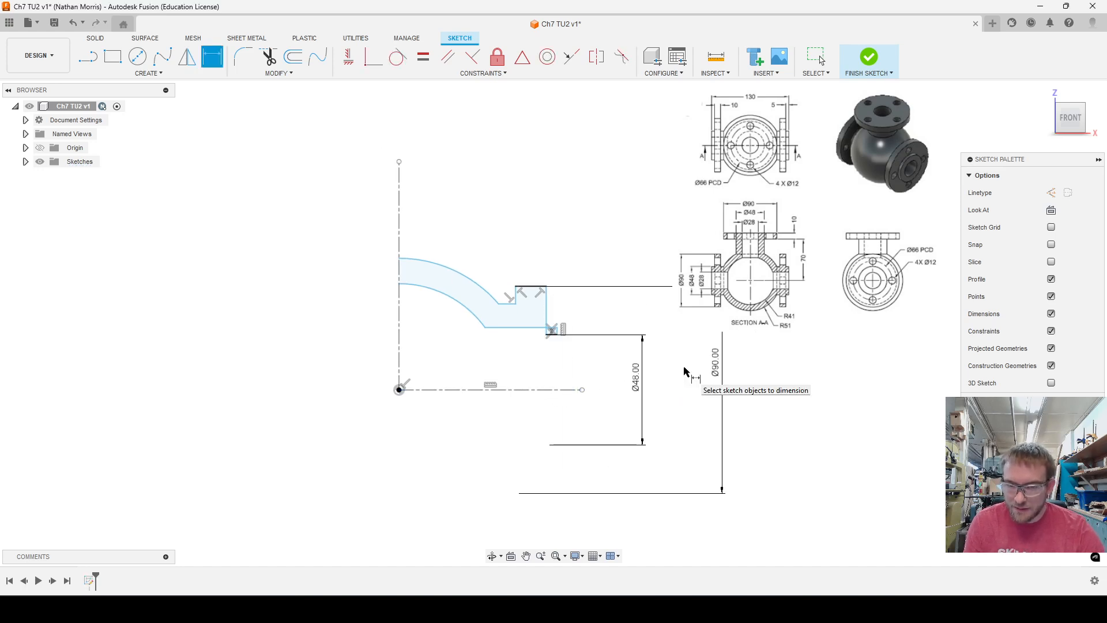
# Lower the bore line and the neck line between sphere and flange, and shrink the inner sphere arc to a radius of about 35 mm
pyautogui.press('Escape')
pyautogui.scroll(3, 511, 292)
pyautogui.moveTo(550, 362); pyautogui.dragTo(545, 408)
pyautogui.moveTo(506, 321); pyautogui.dragTo(510, 354)
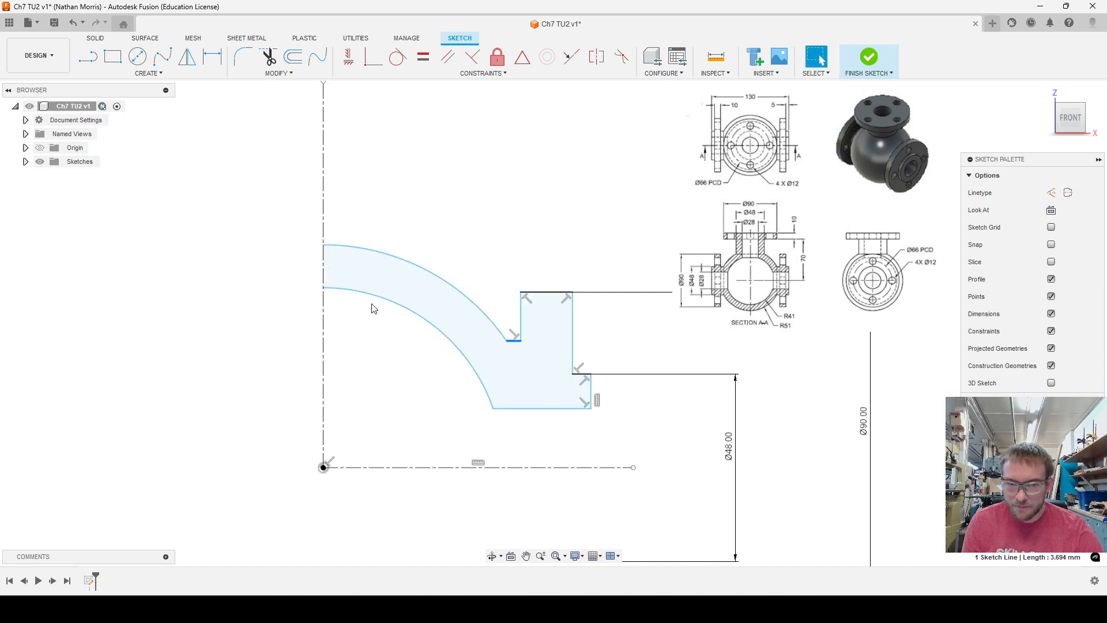
pyautogui.moveTo(371, 306)
pyautogui.mouseDown()
pyautogui.moveTo(382, 304)
pyautogui.moveTo(361, 350)
pyautogui.moveTo(382, 294)
pyautogui.mouseUp()
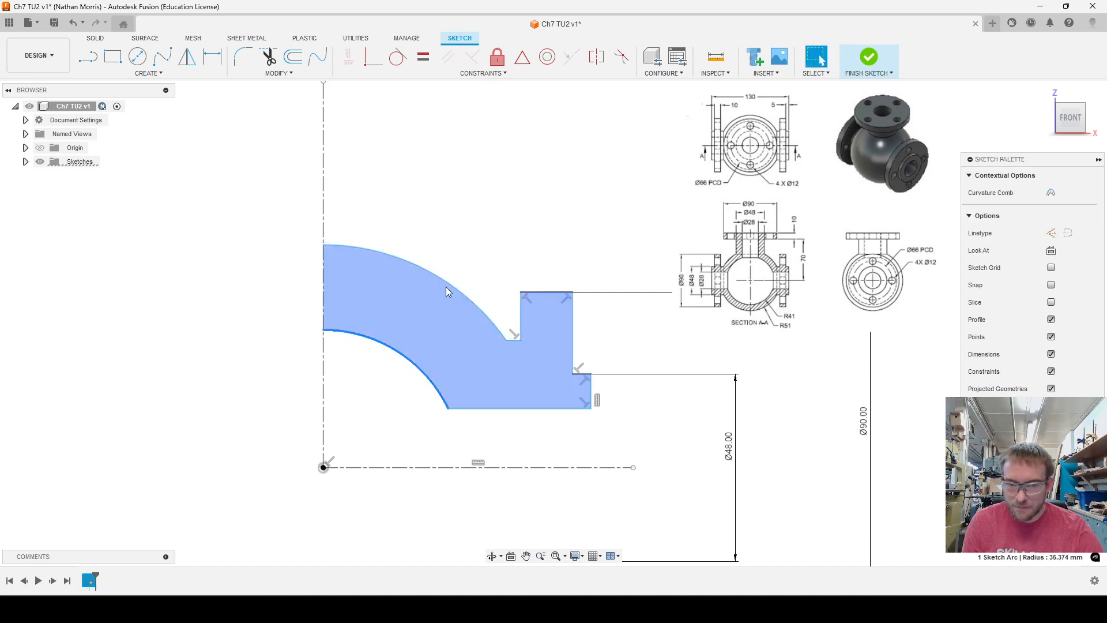
pyautogui.moveTo(490, 341); pyautogui.dragTo(494, 382)
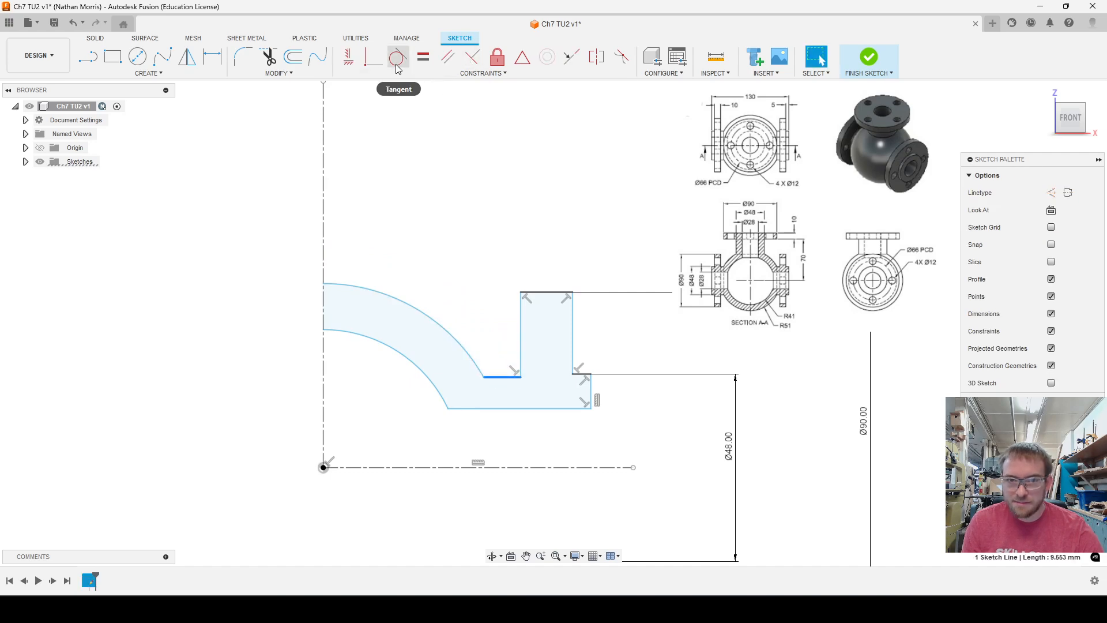
# Make the neck line between sphere and flange collinear with the pipe end's outer line
pyautogui.click(355, 60)
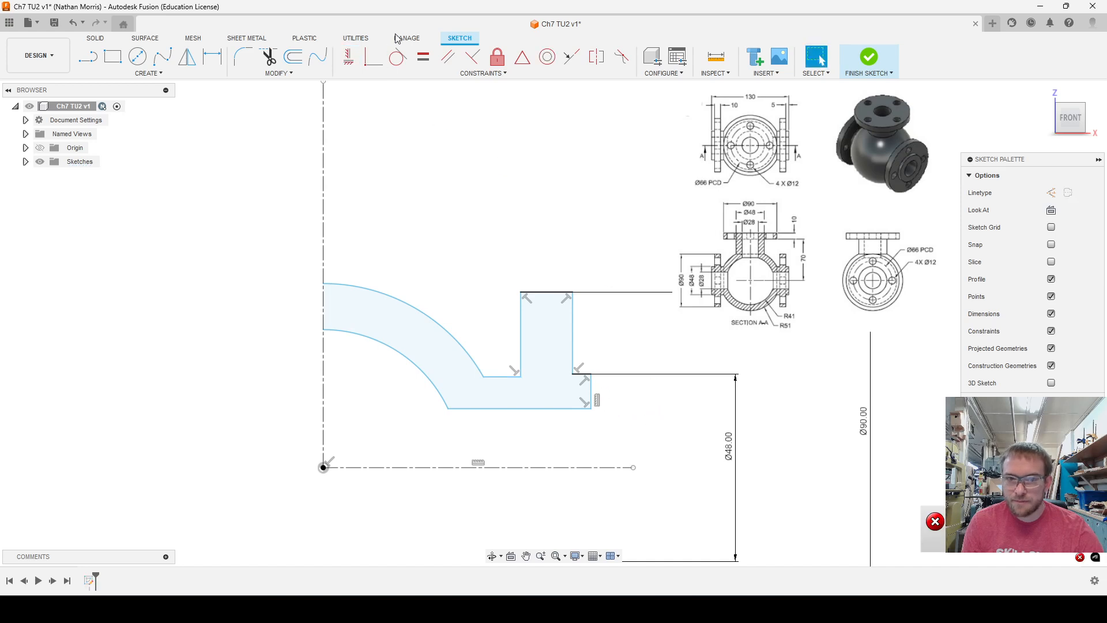
pyautogui.click(570, 60)
pyautogui.click(506, 377)
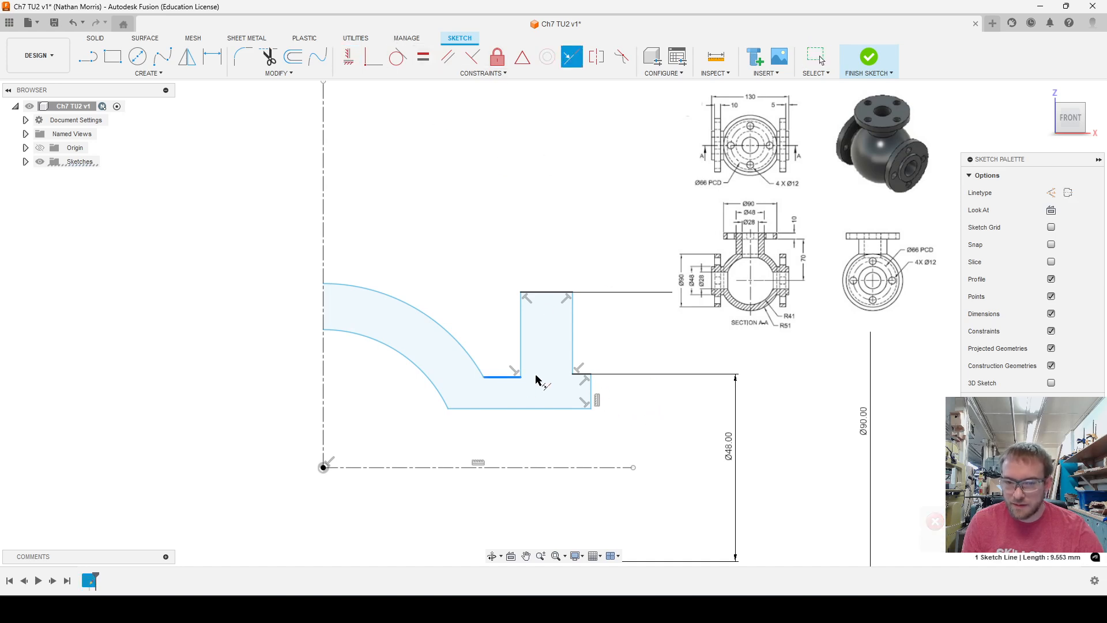
pyautogui.click(594, 374)
pyautogui.press('Escape')
pyautogui.click(546, 345)
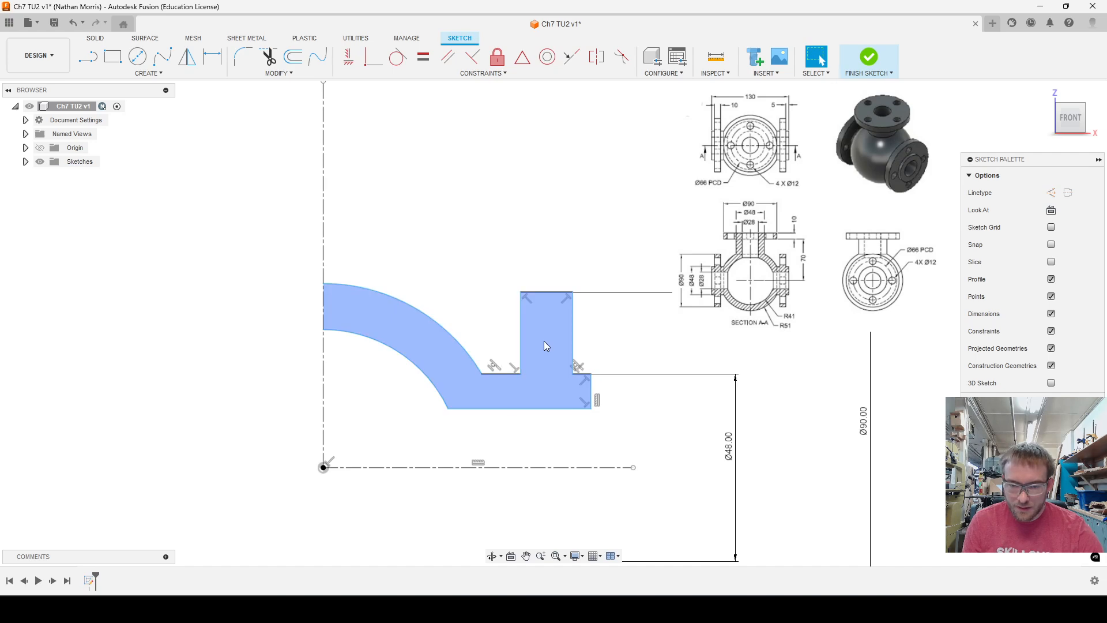
pyautogui.click(632, 408)
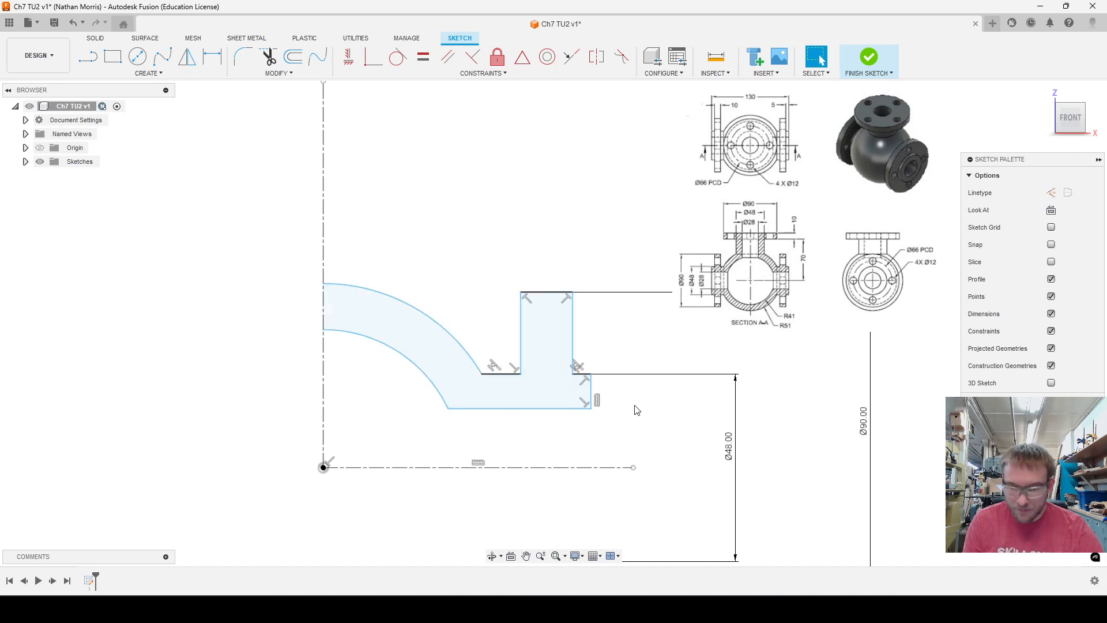
# Dimension the bore line about the horizontal centerline as a 28 mm diameter
pyautogui.click(581, 409)
pyautogui.press('d')
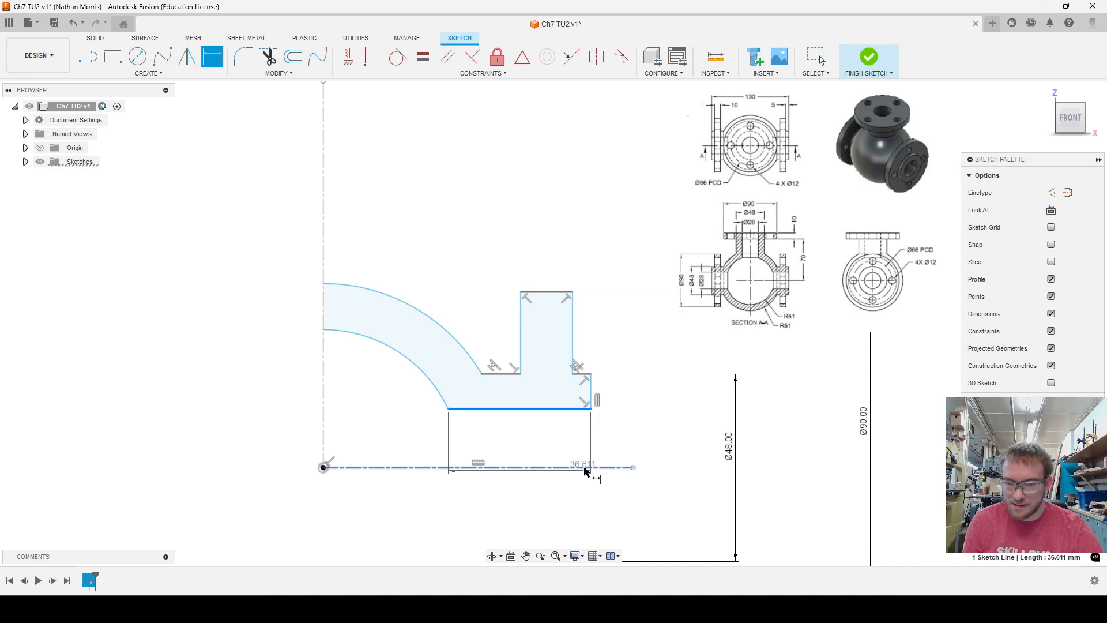
pyautogui.click(587, 467)
pyautogui.click(668, 449)
pyautogui.write('28')
pyautogui.press('Return')
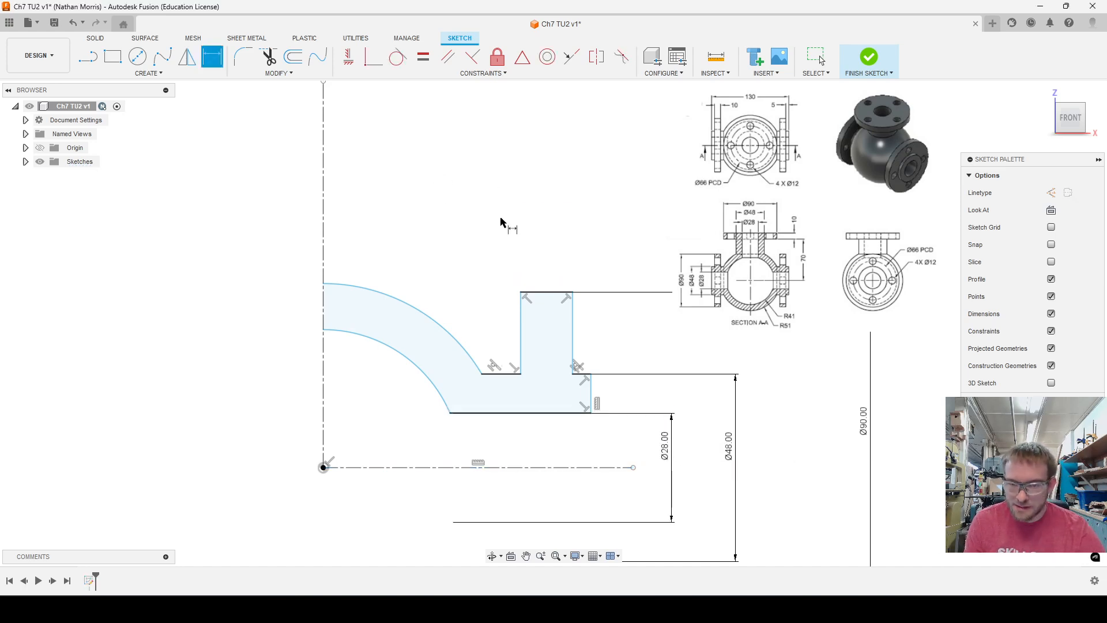
# Dimension the flange thickness as 10 mm and the pipe end's projection beyond the flange as 5 mm
pyautogui.click(545, 292)
pyautogui.click(538, 230)
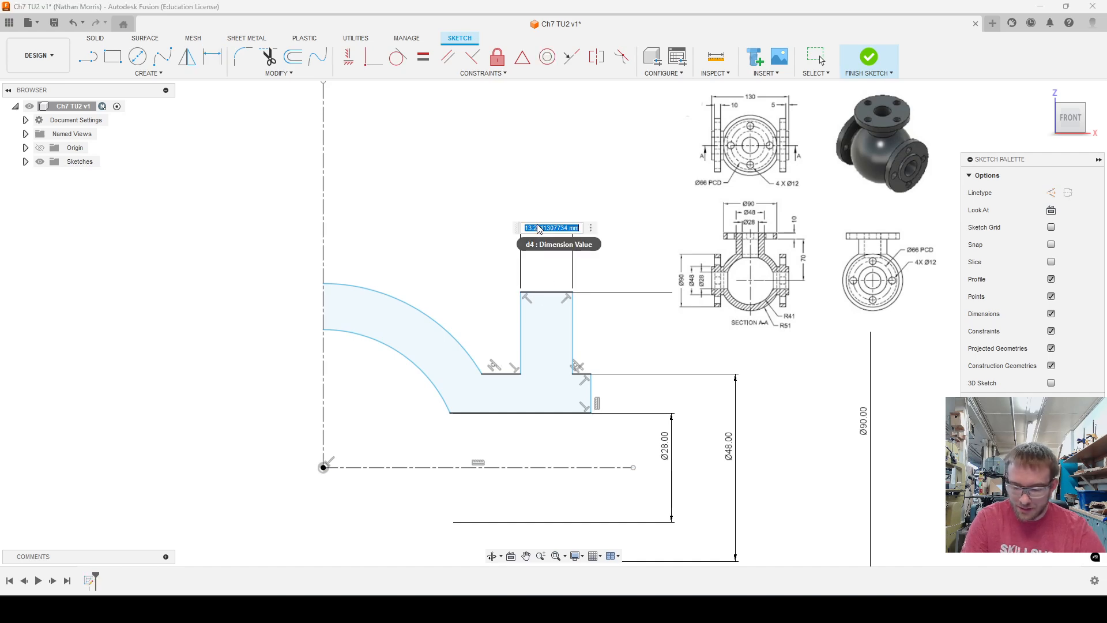
pyautogui.write('10')
pyautogui.press('Return')
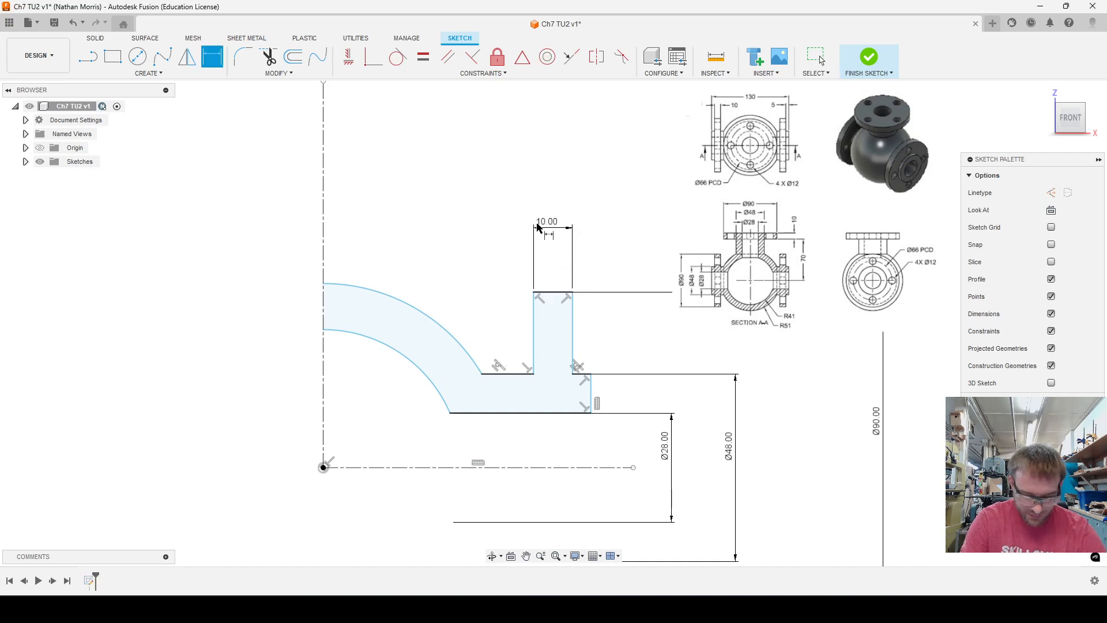
pyautogui.click(582, 374)
pyautogui.click(588, 198)
pyautogui.write('5')
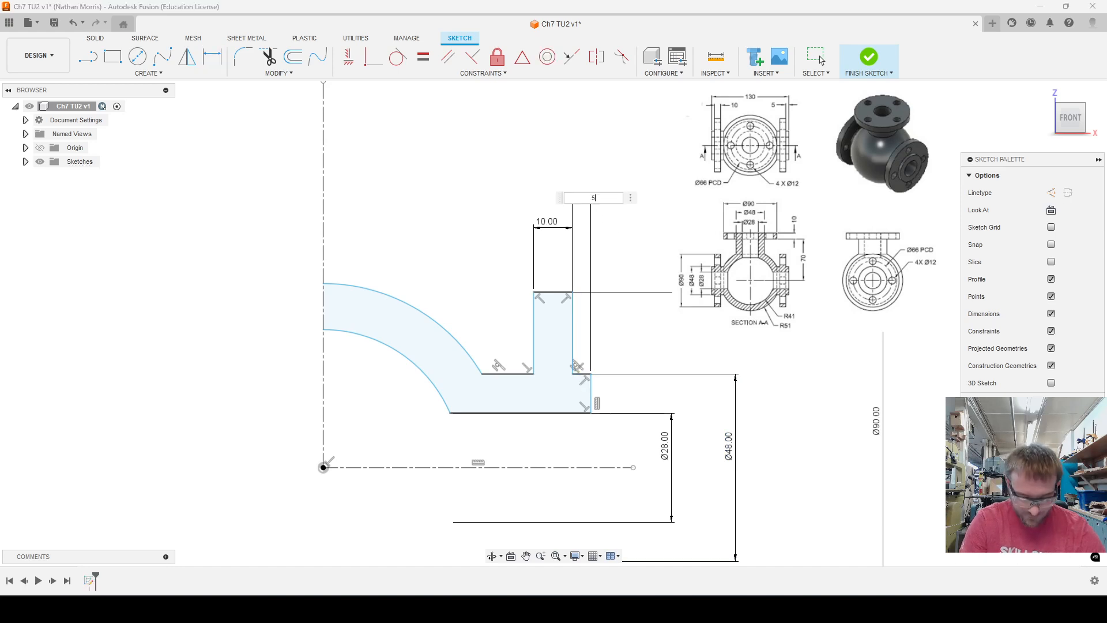
pyautogui.press('Return')
# Dimension the inner sphere arc with a 41 mm radius and the outer sphere arc with a 51 mm radius
pyautogui.click(390, 349)
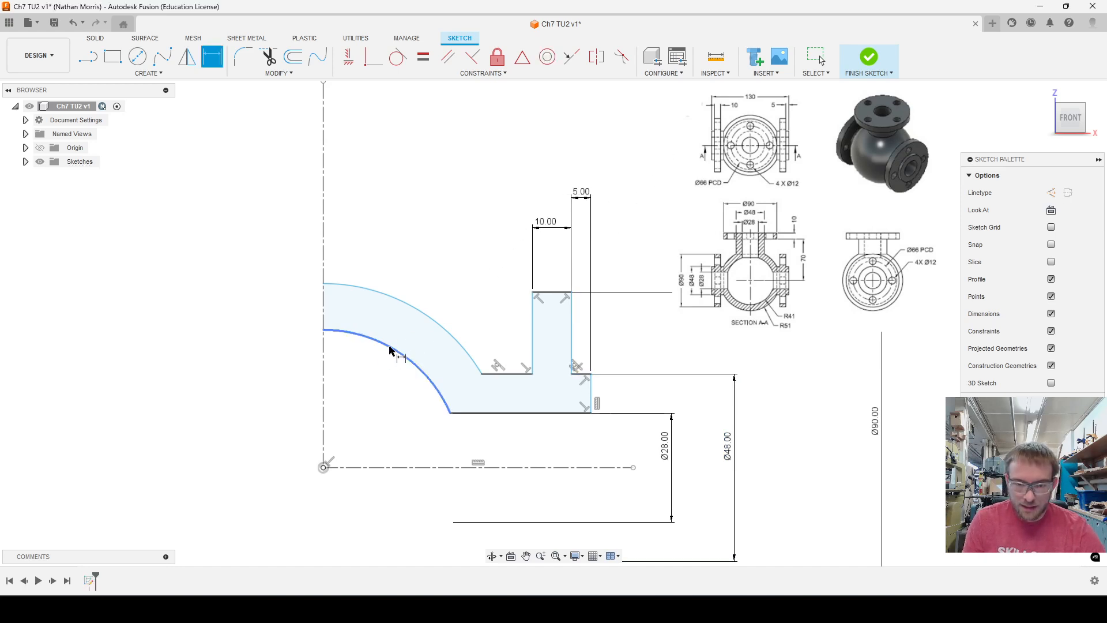
pyautogui.click(437, 236)
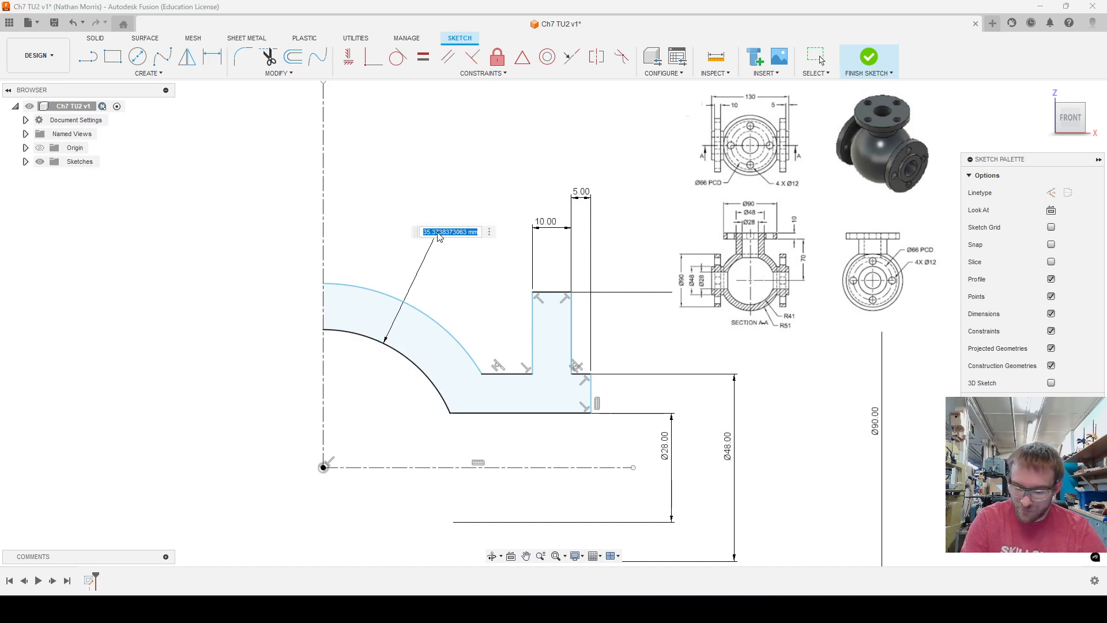
pyautogui.write('41')
pyautogui.press('Return')
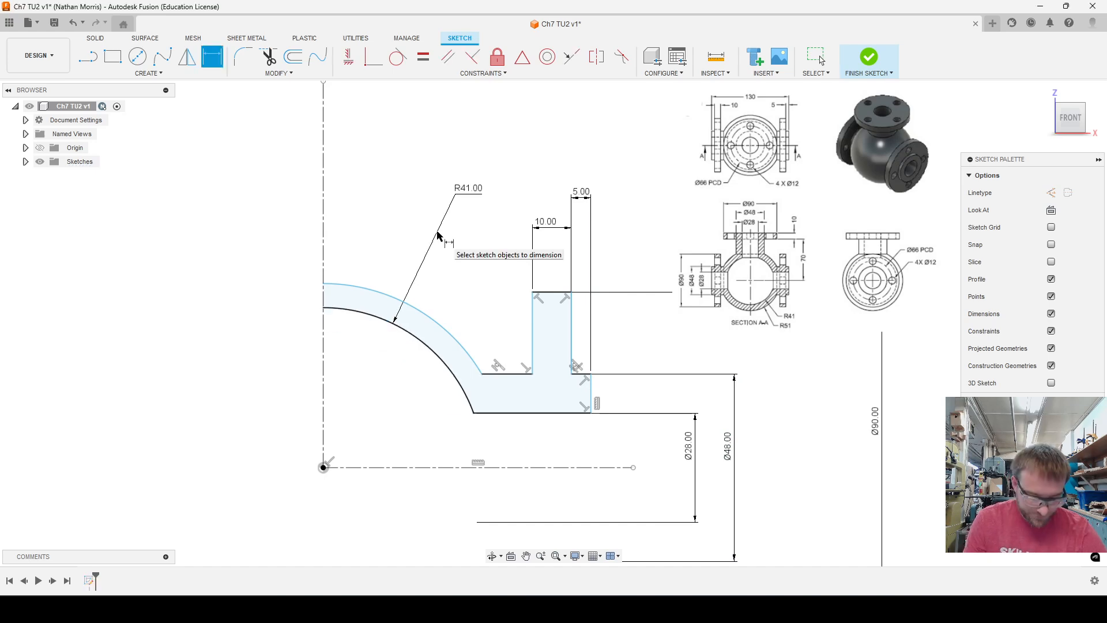
pyautogui.click(368, 290)
pyautogui.click(384, 189)
pyautogui.write('51')
pyautogui.press('Return')
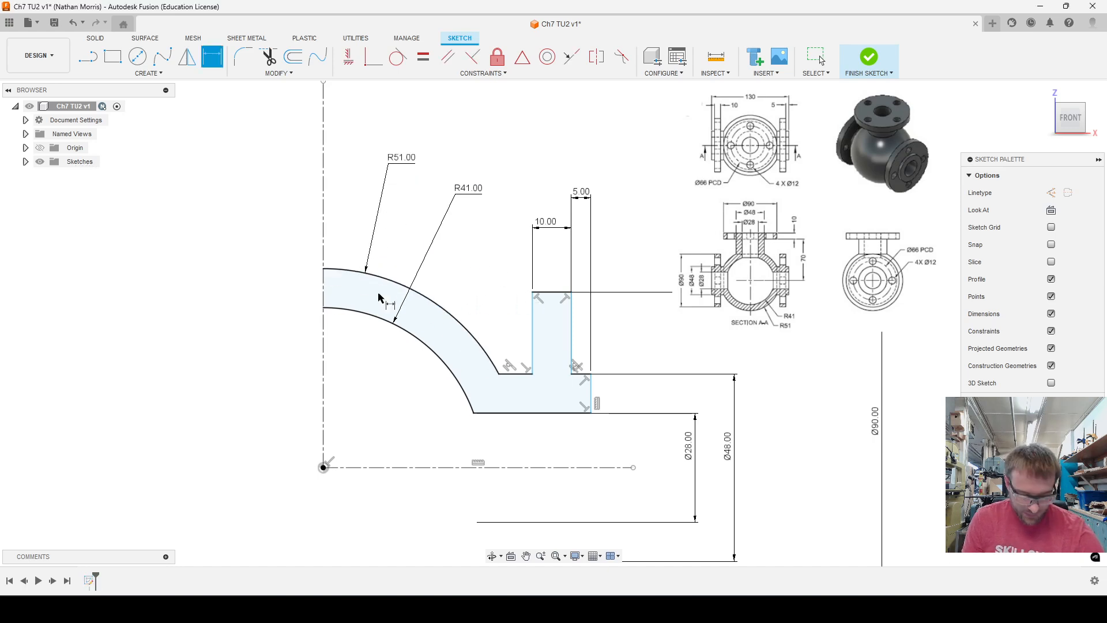
# Dimension the pipe's end face about the vertical centerline as 130 mm overall
pyautogui.scroll(-1, 374, 268)
pyautogui.scroll(-2, 375, 268)
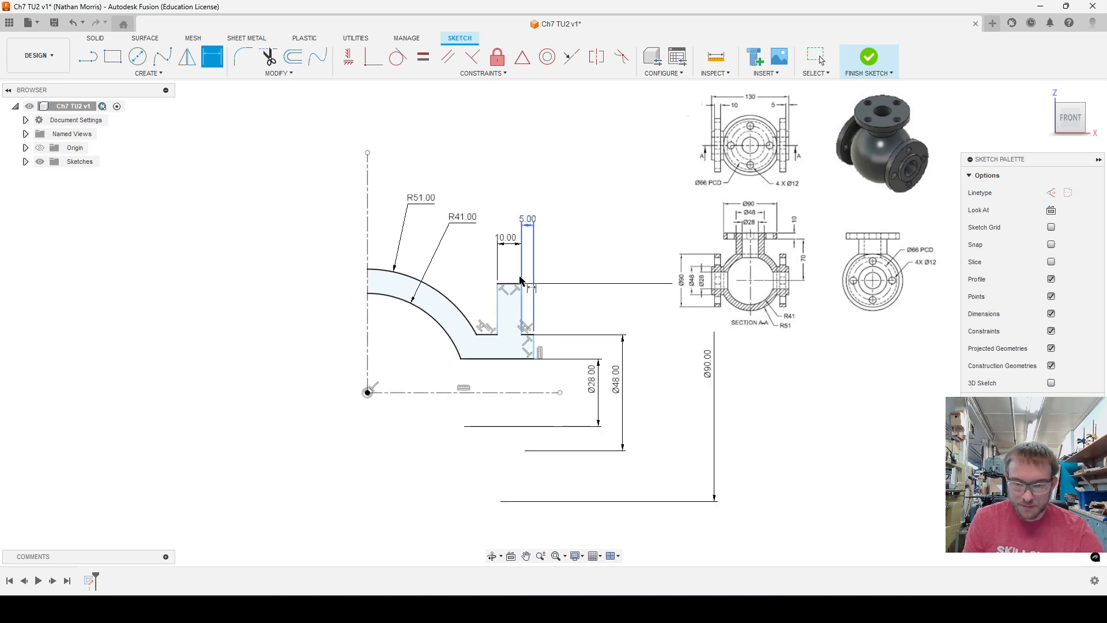
pyautogui.scroll(-1, 594, 280)
pyautogui.scroll(1, 557, 296)
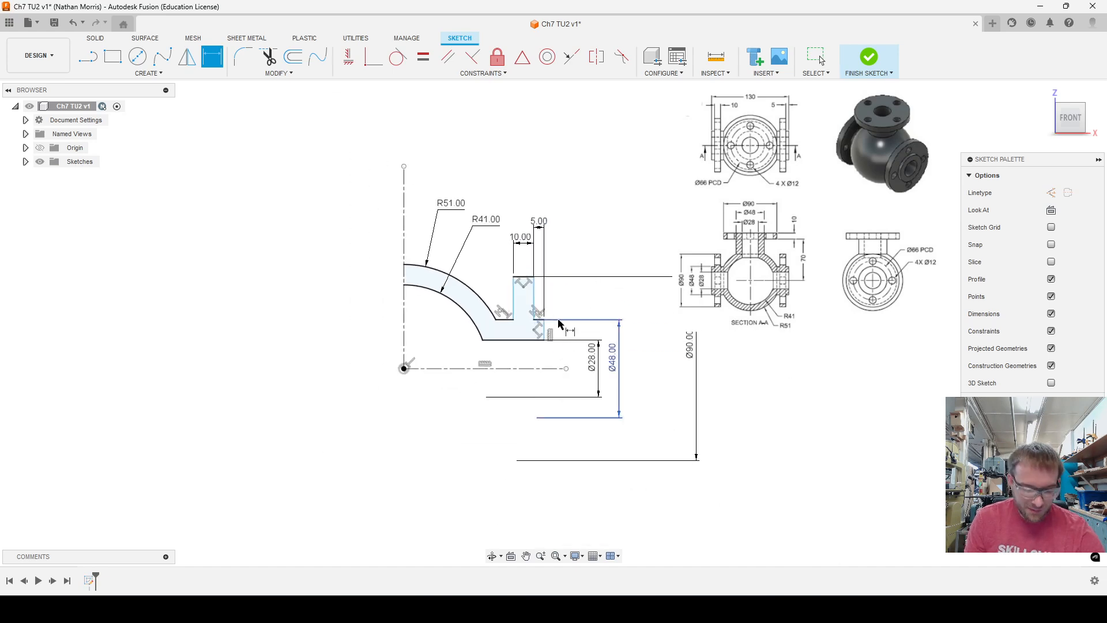
pyautogui.click(545, 331)
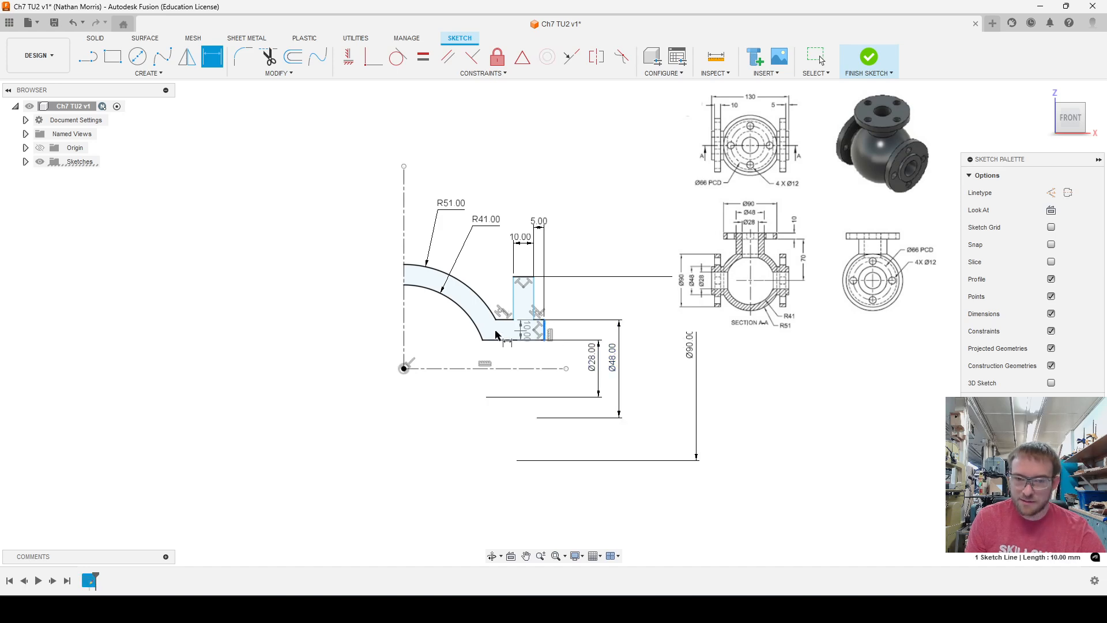
pyautogui.click(404, 345)
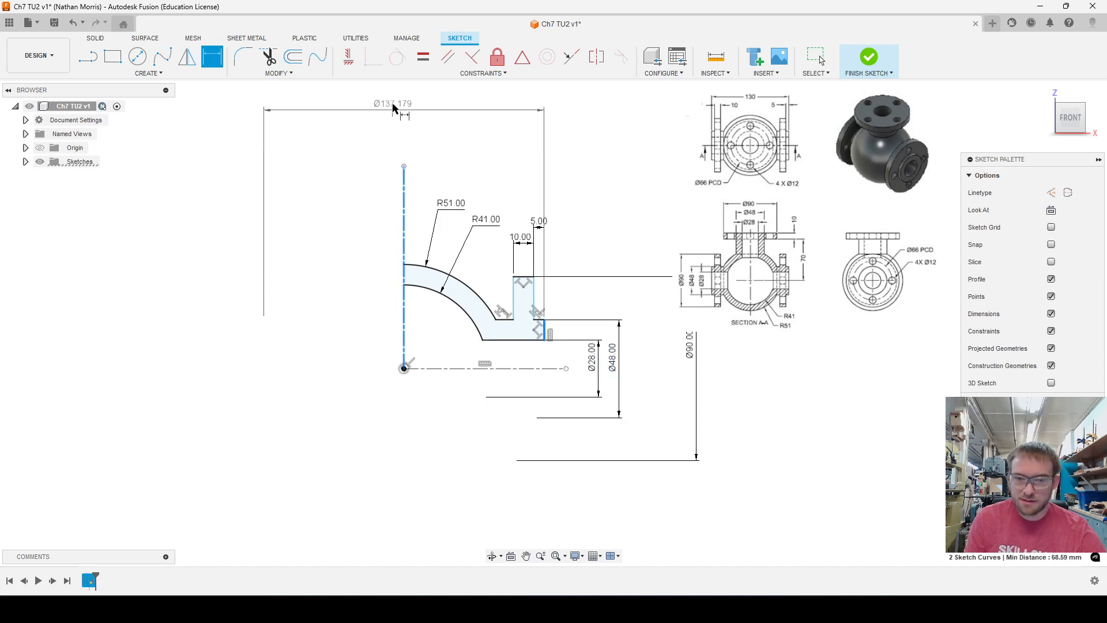
pyautogui.click(402, 120)
pyautogui.write('130')
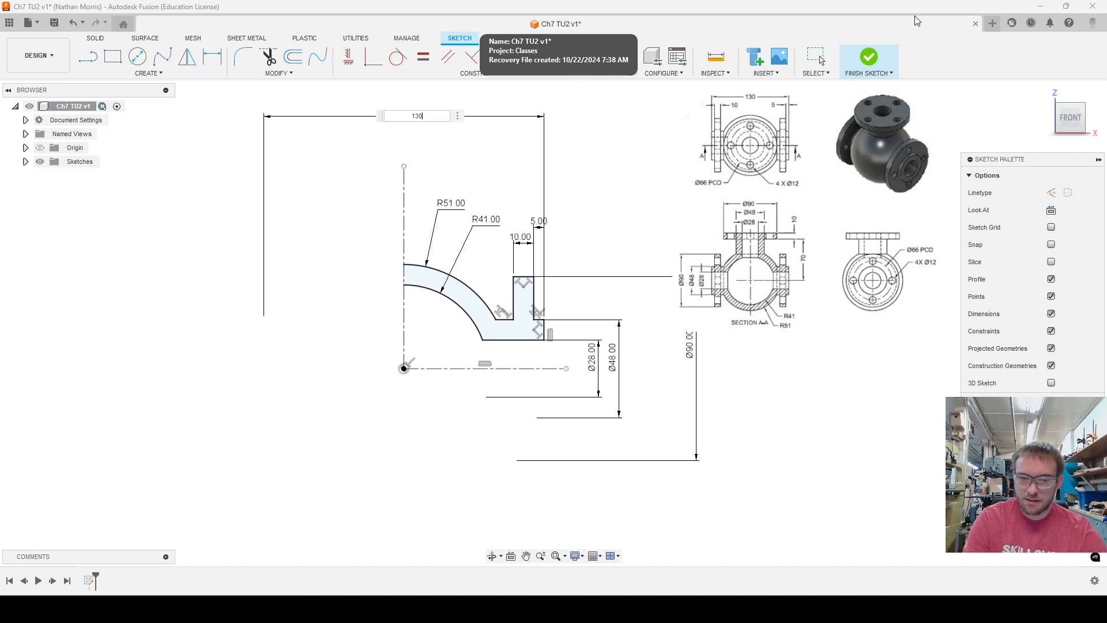
pyautogui.press('Return')
pyautogui.press('Escape')
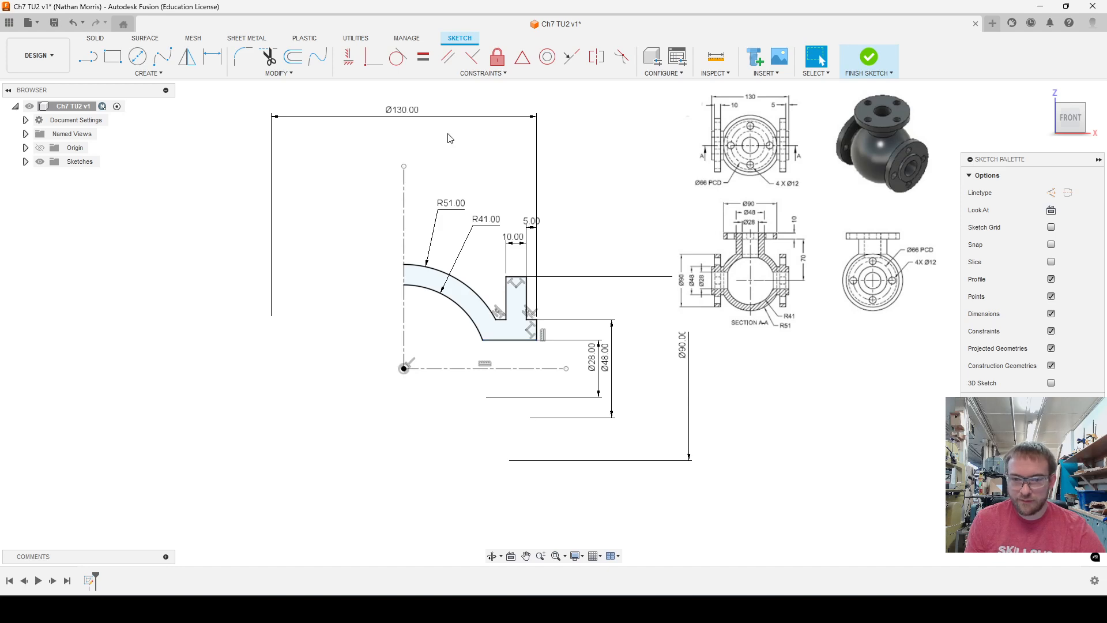
# Mirror the entire connected profile chain about the vertical centerline
pyautogui.doubleClick(499, 342)
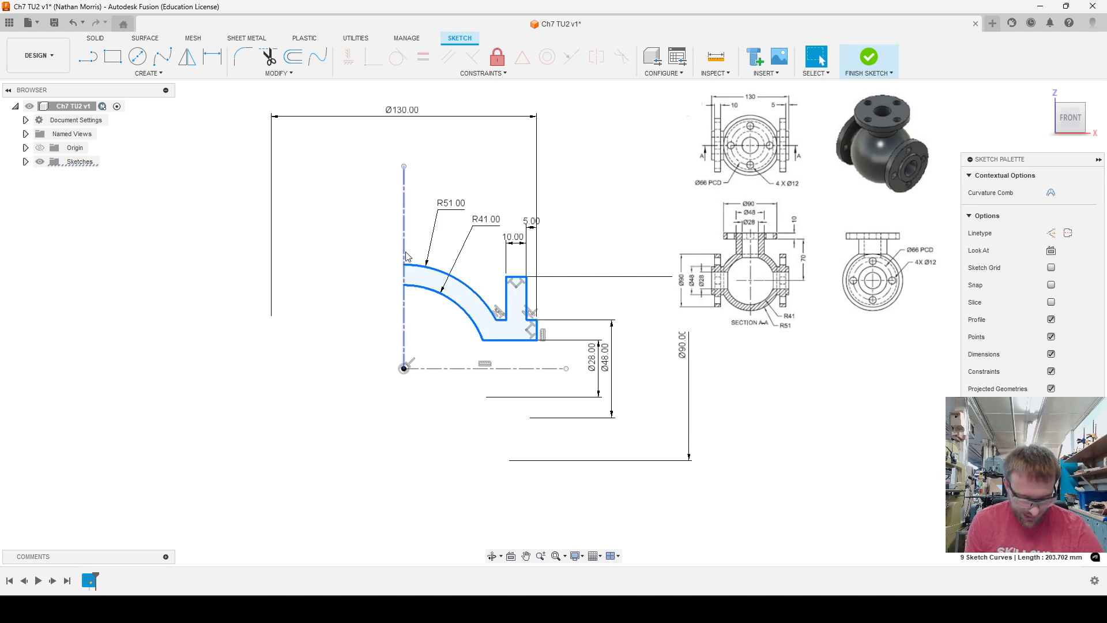
pyautogui.click(198, 56)
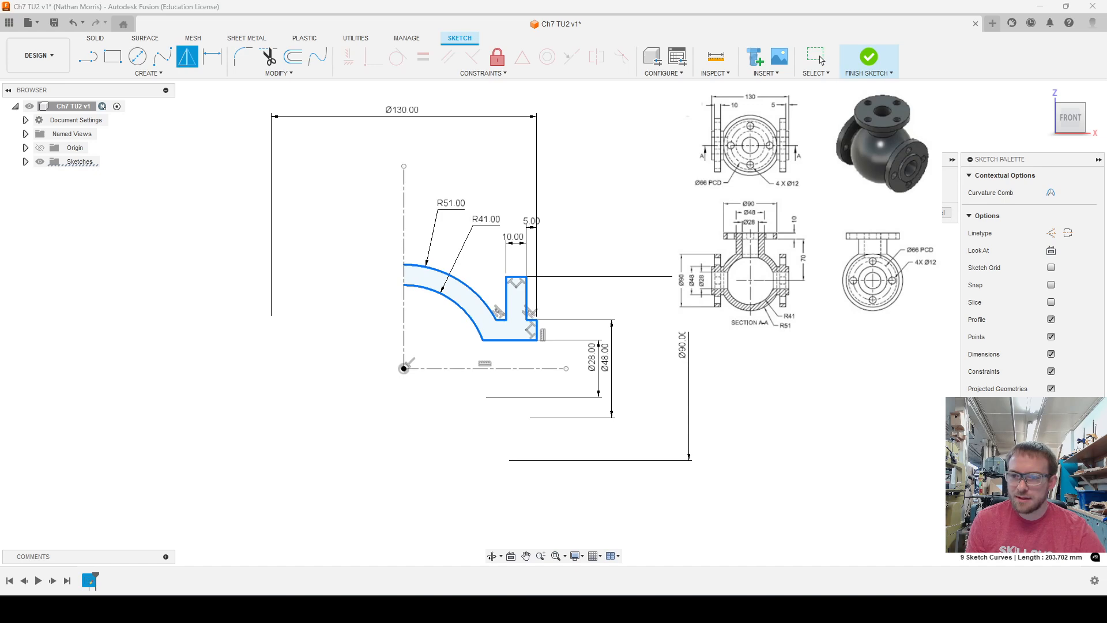
pyautogui.click(897, 192)
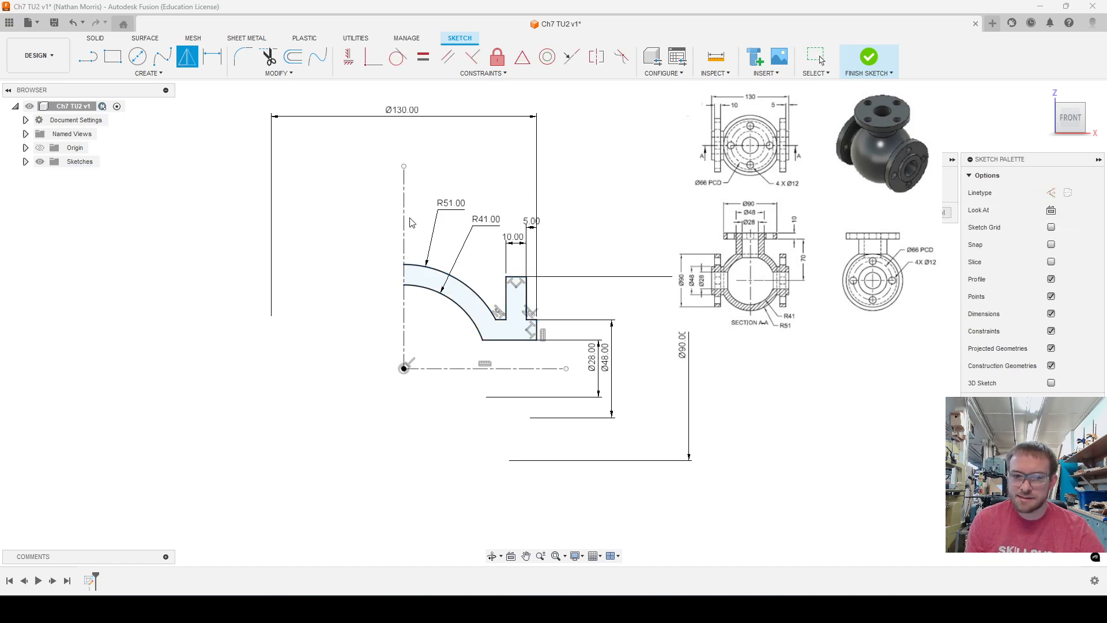
pyautogui.click(404, 224)
pyautogui.click(821, 58)
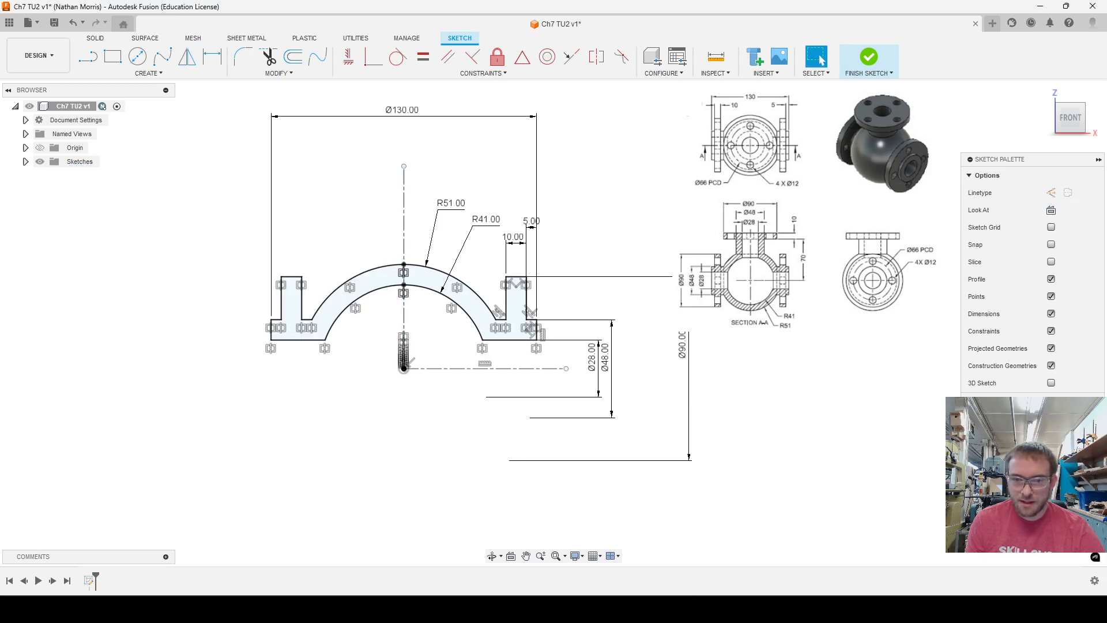
# Finish the sketch and revolve both halves of the profile fully about the horizontal centerline as a new body
pyautogui.click(869, 58)
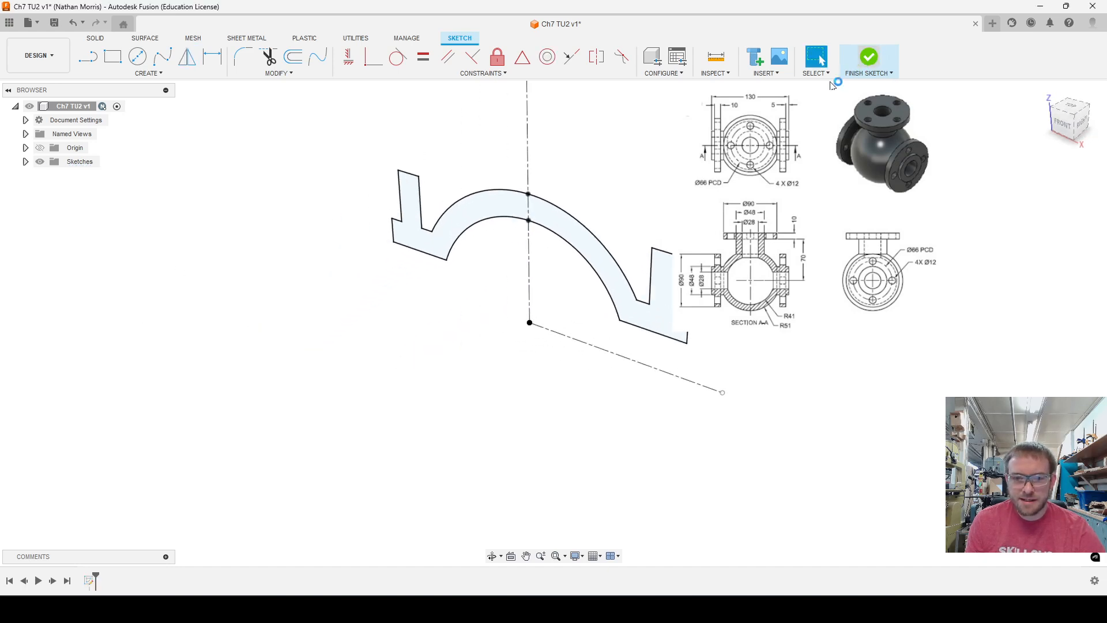
pyautogui.click(139, 57)
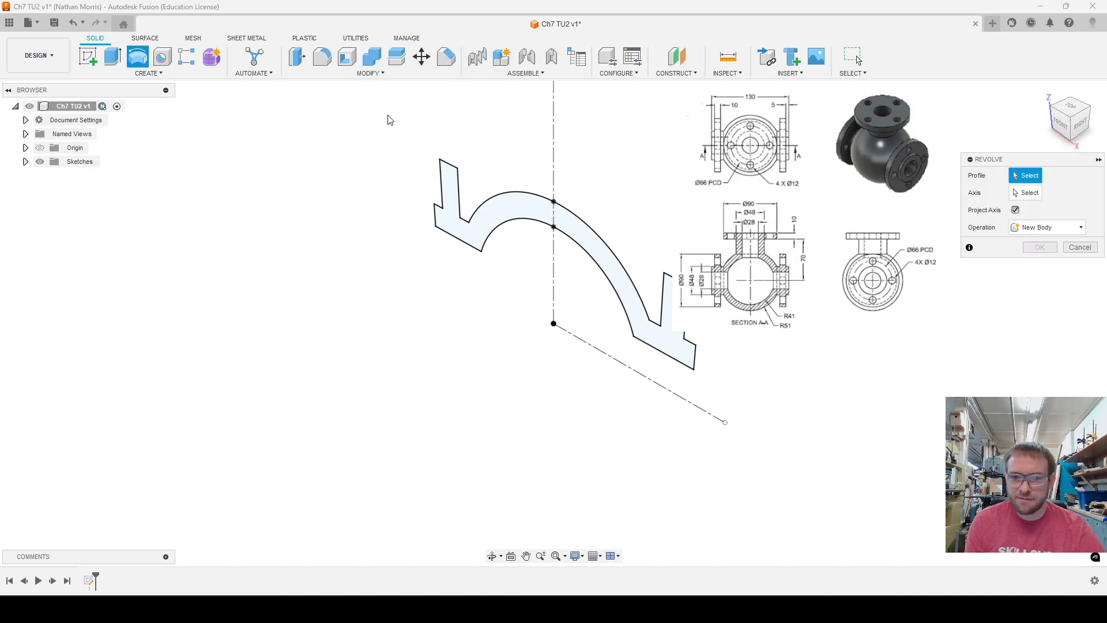
pyautogui.click(604, 224)
pyautogui.click(534, 211)
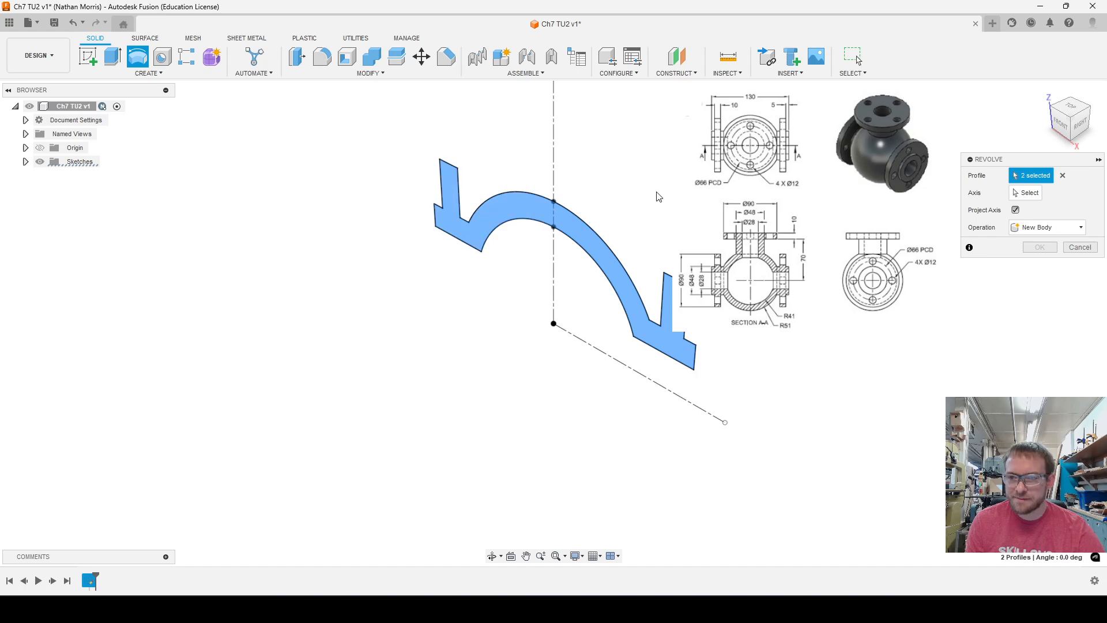
pyautogui.click(1025, 192)
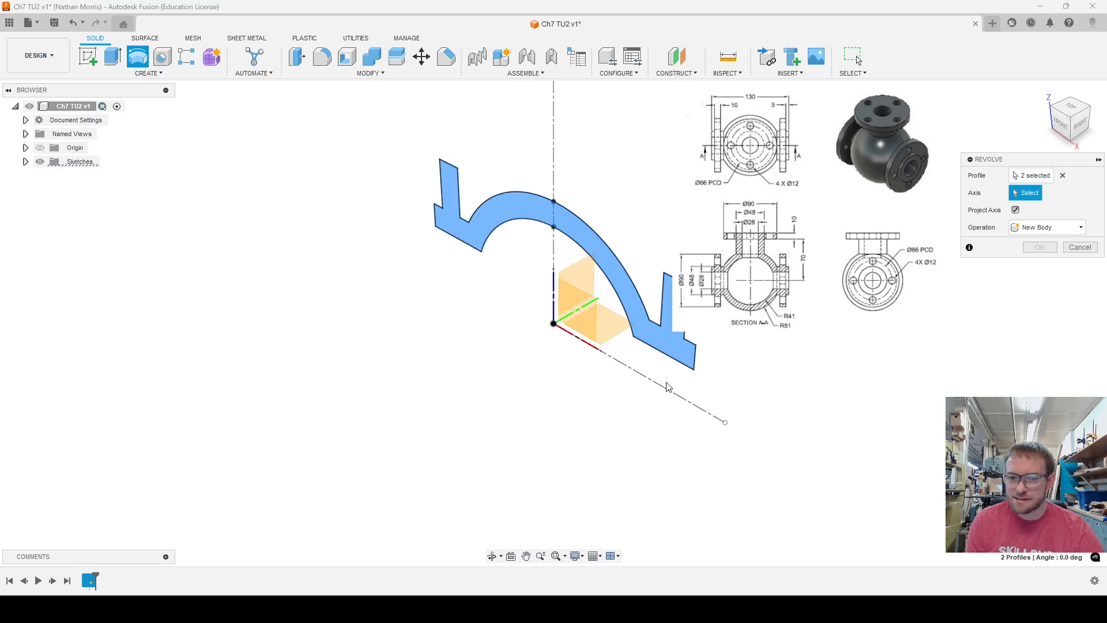
pyautogui.click(667, 386)
pyautogui.scroll(-4, 382, 185)
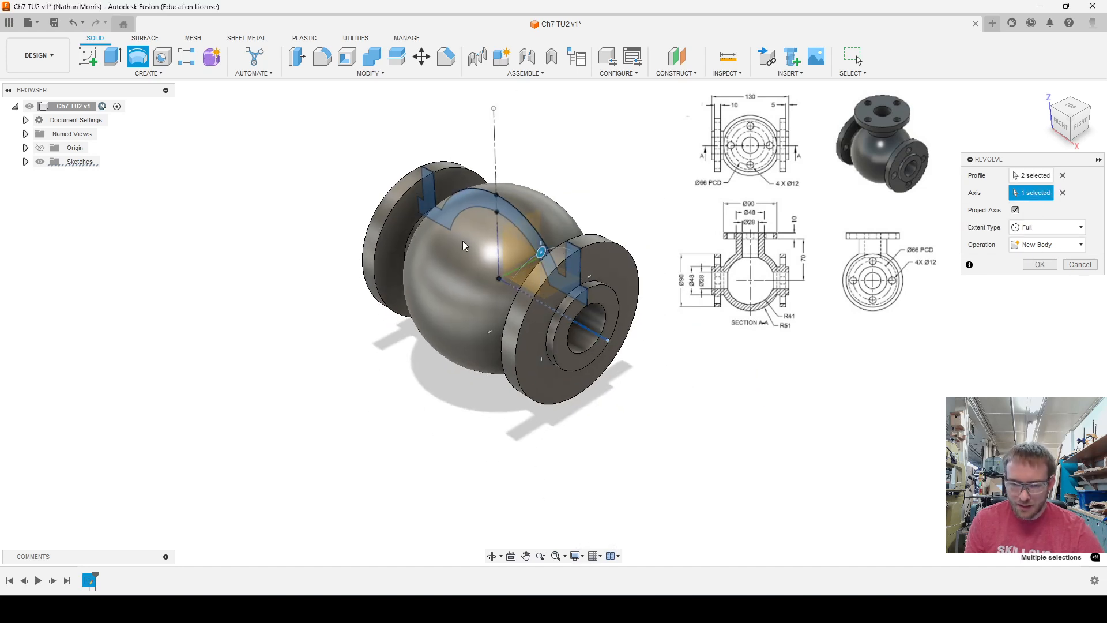
pyautogui.scroll(-1, 529, 330)
pyautogui.scroll(3, 531, 331)
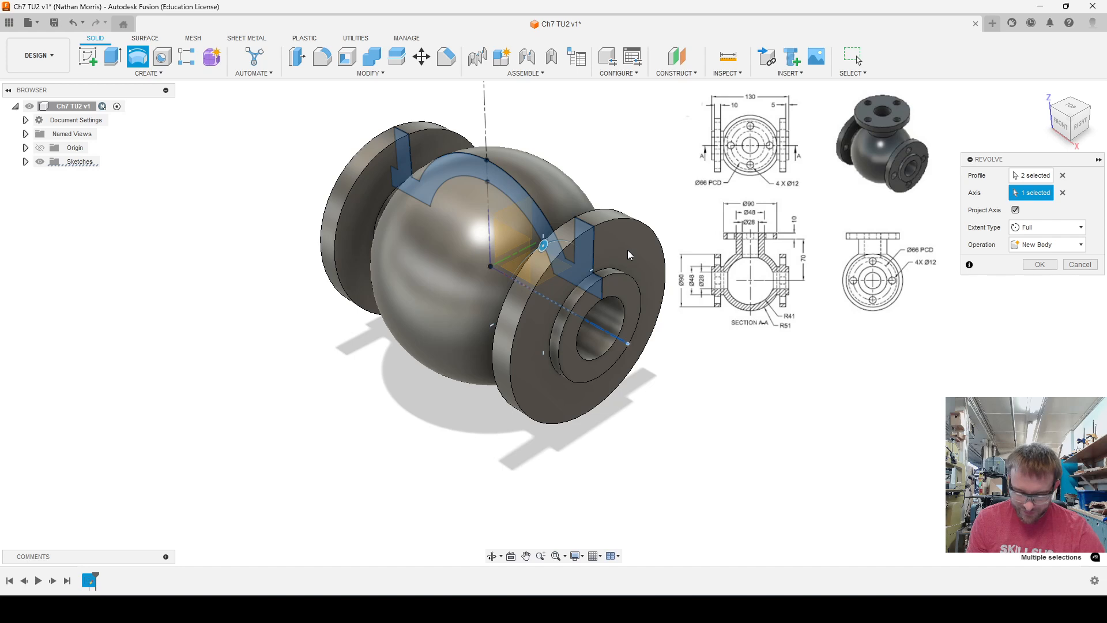
pyautogui.click(1047, 265)
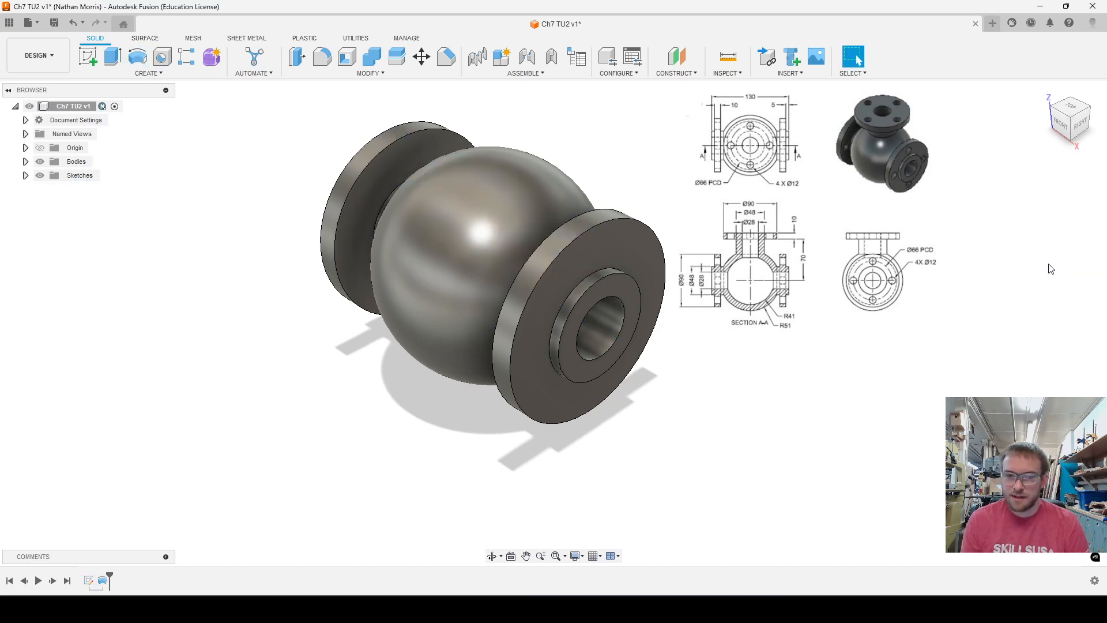
# Create a construction plane offset 70 mm above the XY origin plane, hiding the body temporarily to select that plane
pyautogui.scroll(-3, 425, 436)
pyautogui.moveTo(593, 260); pyautogui.dragTo(494, 310, button='middle')
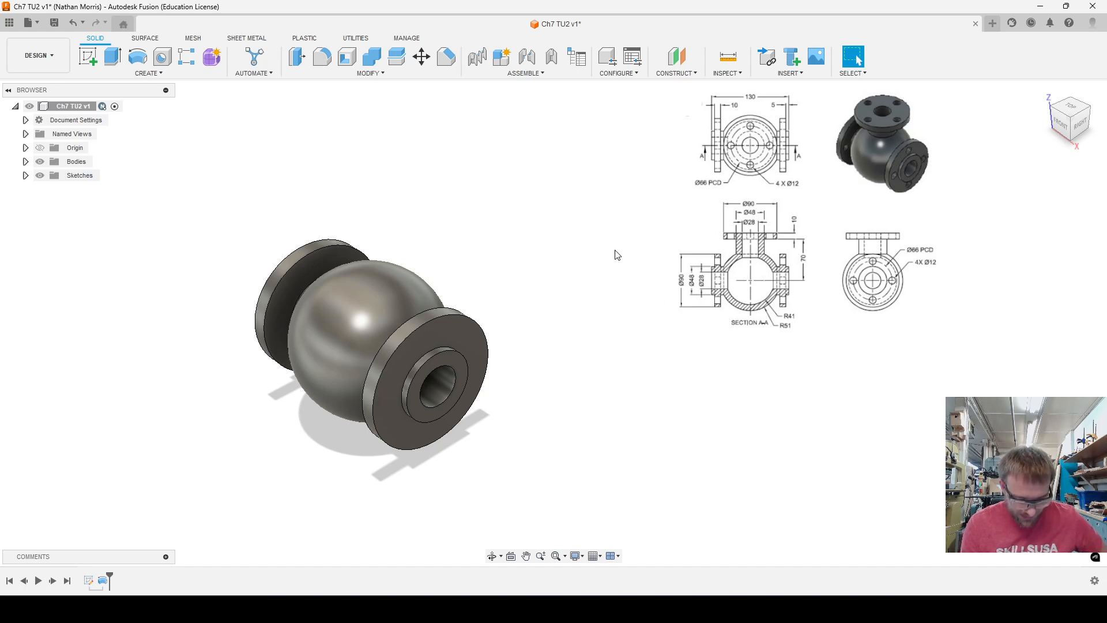
pyautogui.click(677, 74)
pyautogui.click(671, 92)
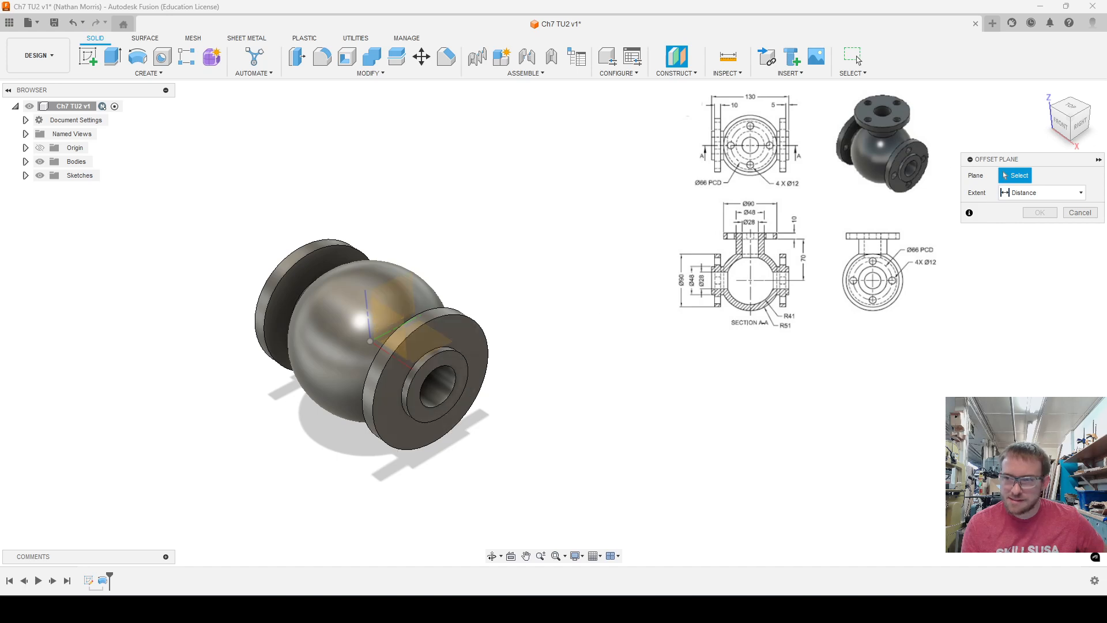
pyautogui.moveTo(1067, 134)
pyautogui.mouseDown()
pyautogui.moveTo(1053, 136)
pyautogui.moveTo(1068, 134)
pyautogui.mouseUp()
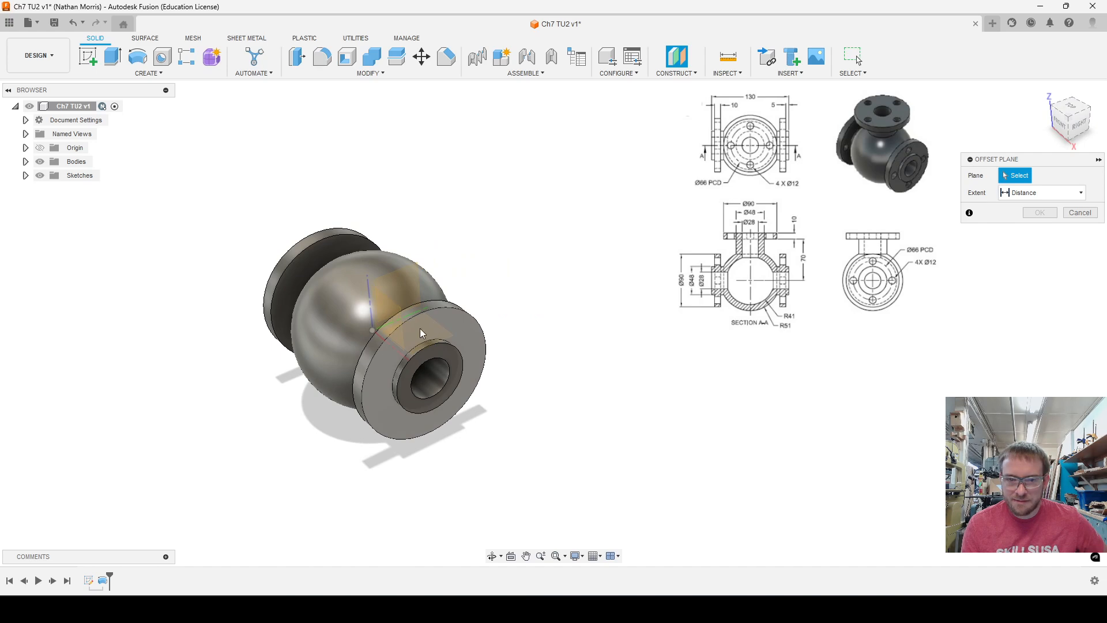
pyautogui.click(40, 161)
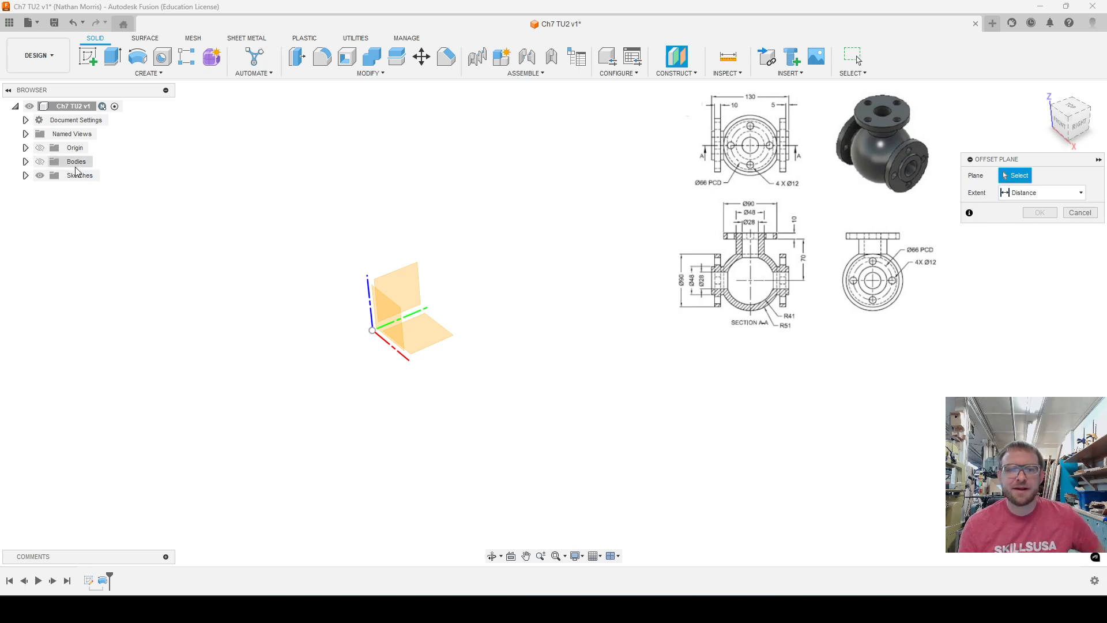
pyautogui.click(435, 344)
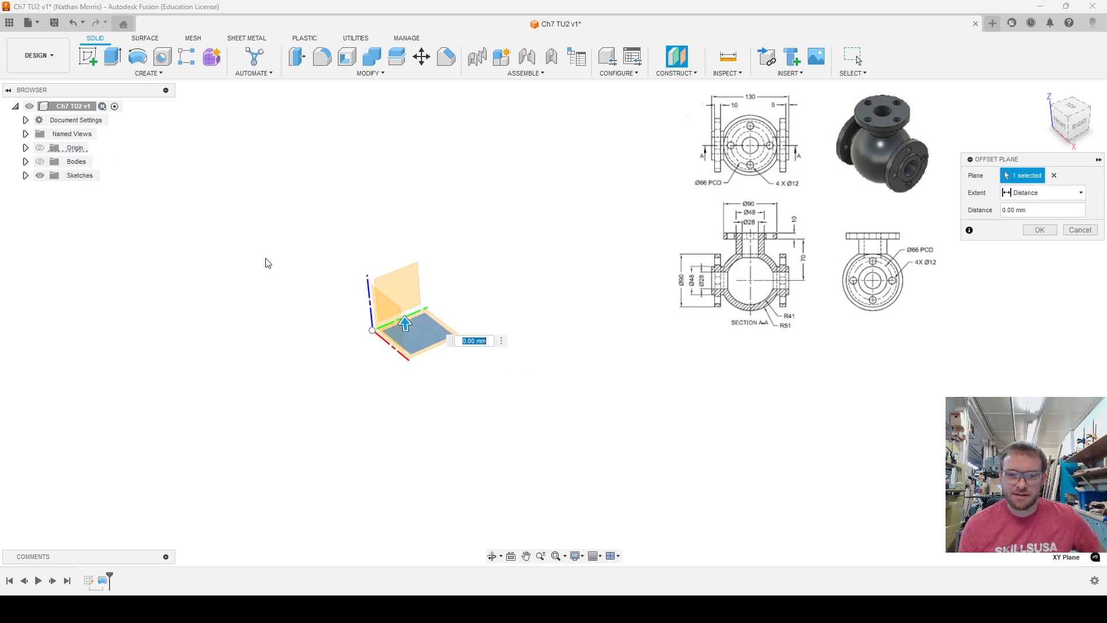
pyautogui.click(40, 162)
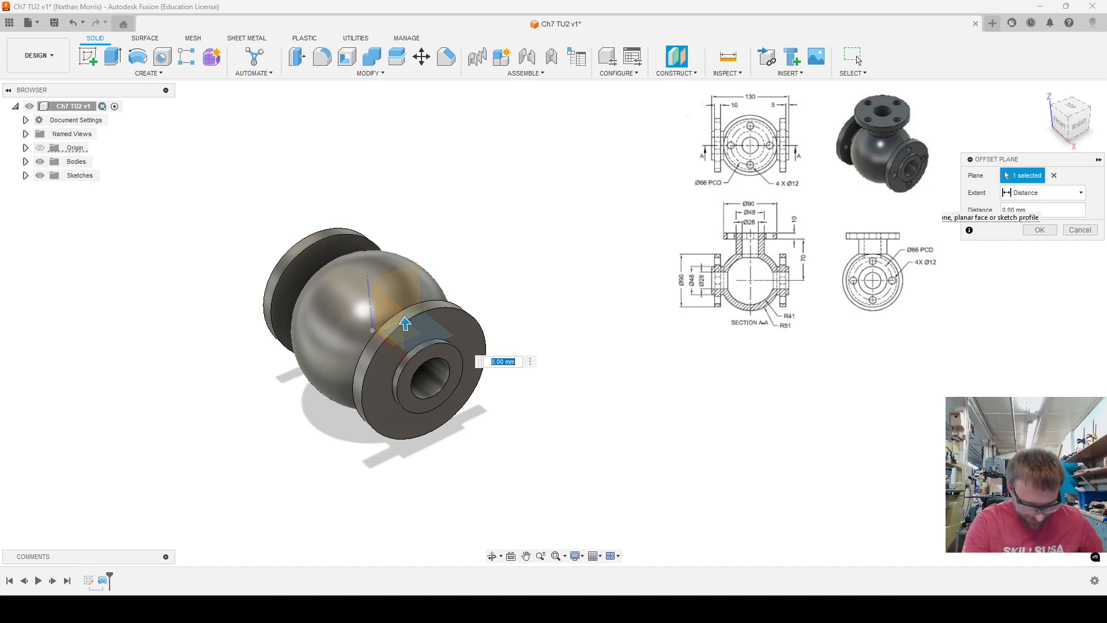
pyautogui.write('70')
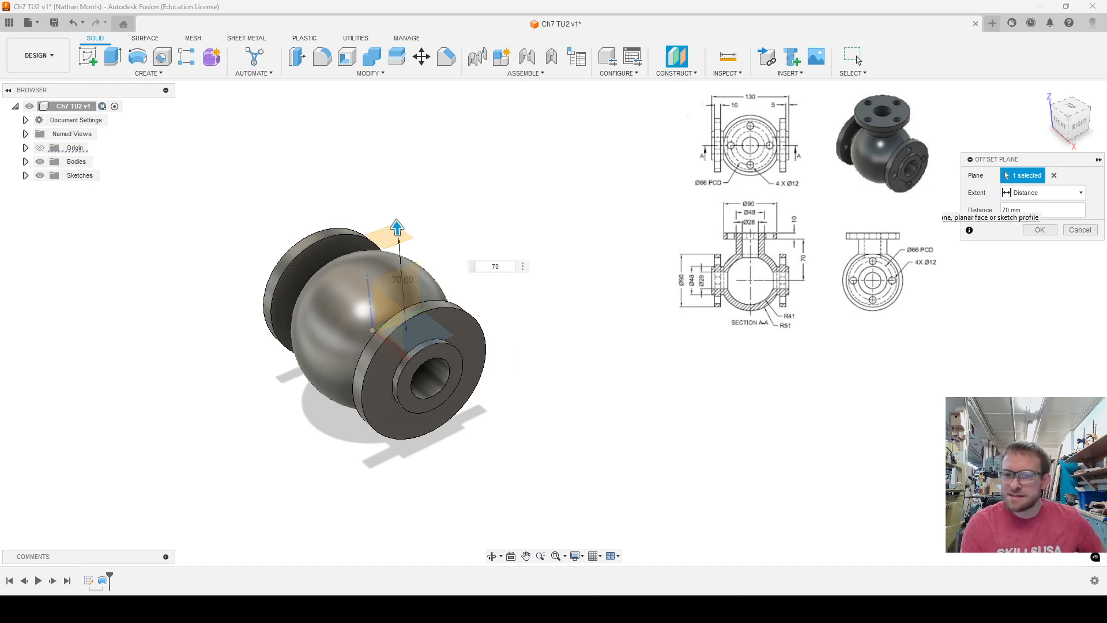
pyautogui.press('Return')
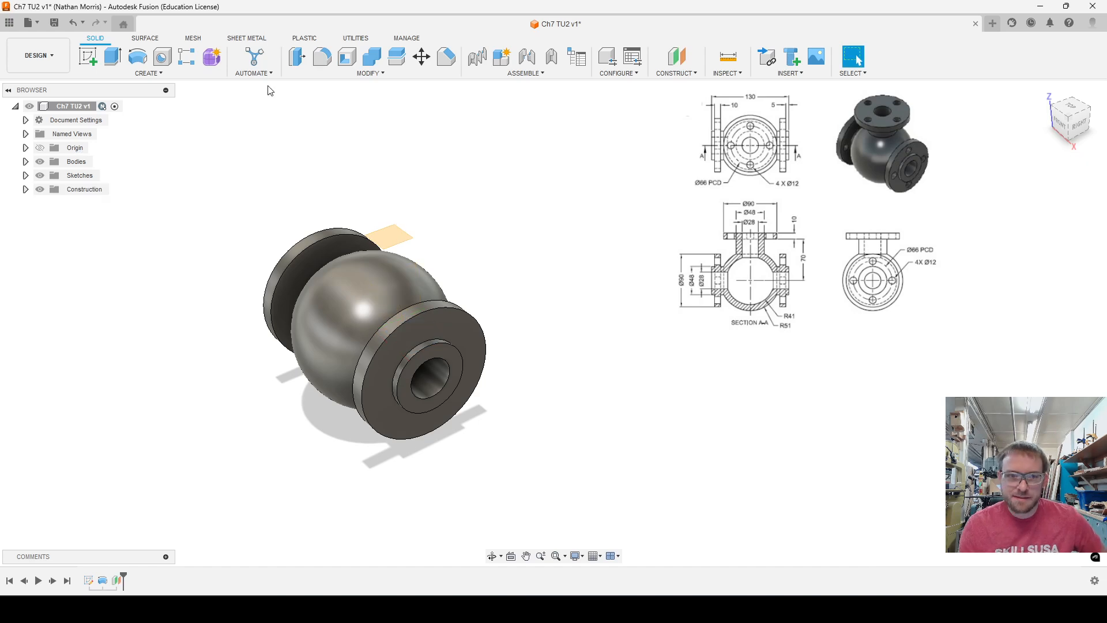
# Start a sketch on the offset plane and draw a 48 mm diameter circle centered on the origin
pyautogui.click(87, 56)
pyautogui.click(392, 242)
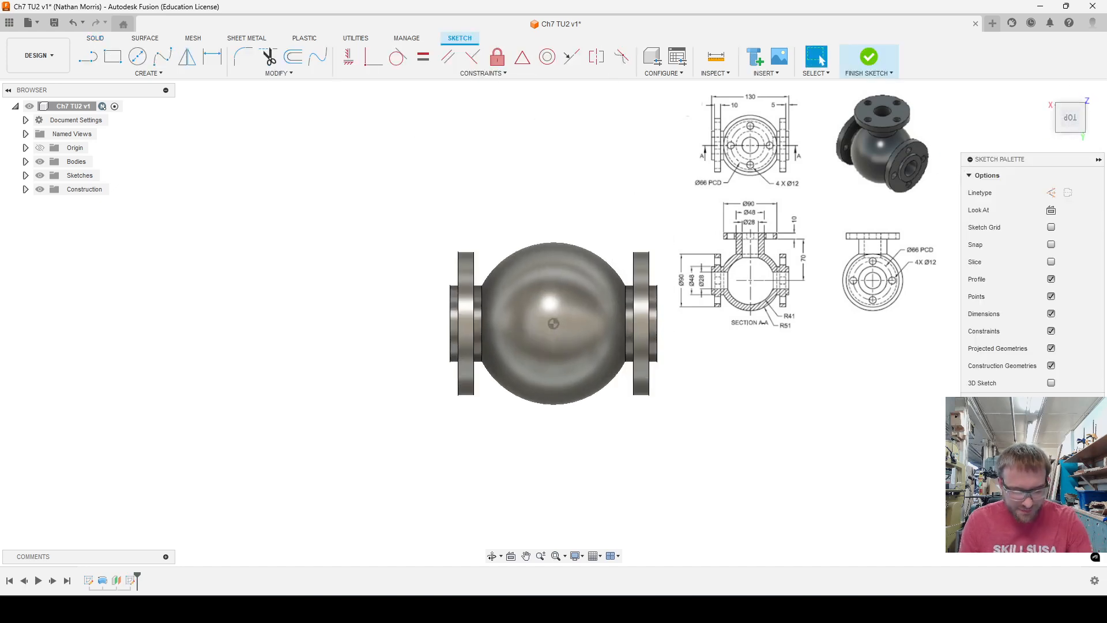
pyautogui.press('c')
pyautogui.click(553, 323)
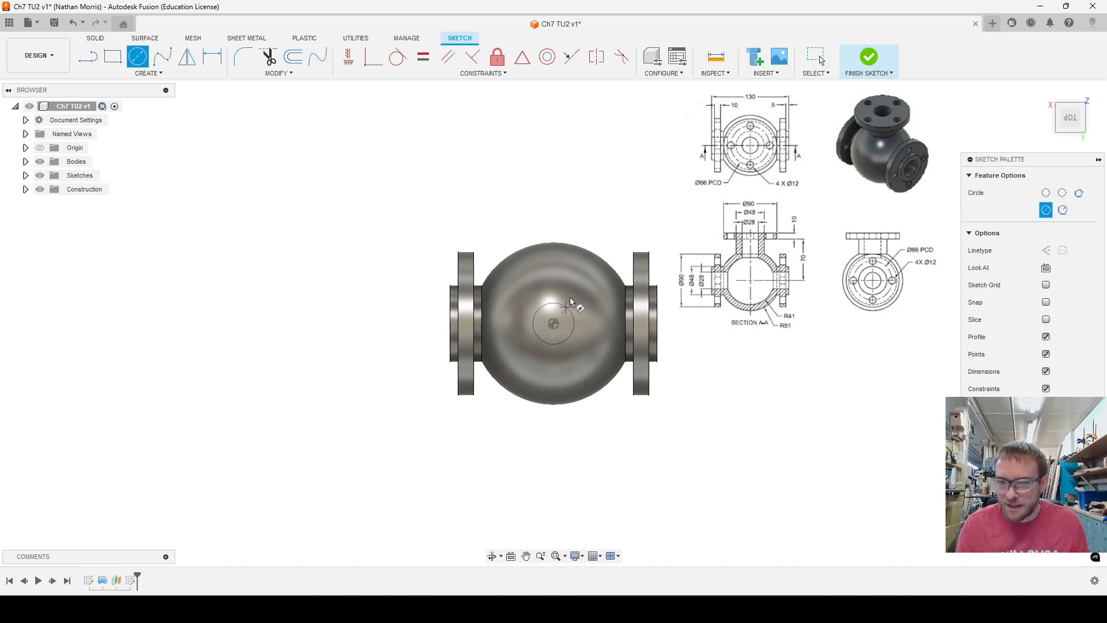
pyautogui.write('48')
pyautogui.press('Return')
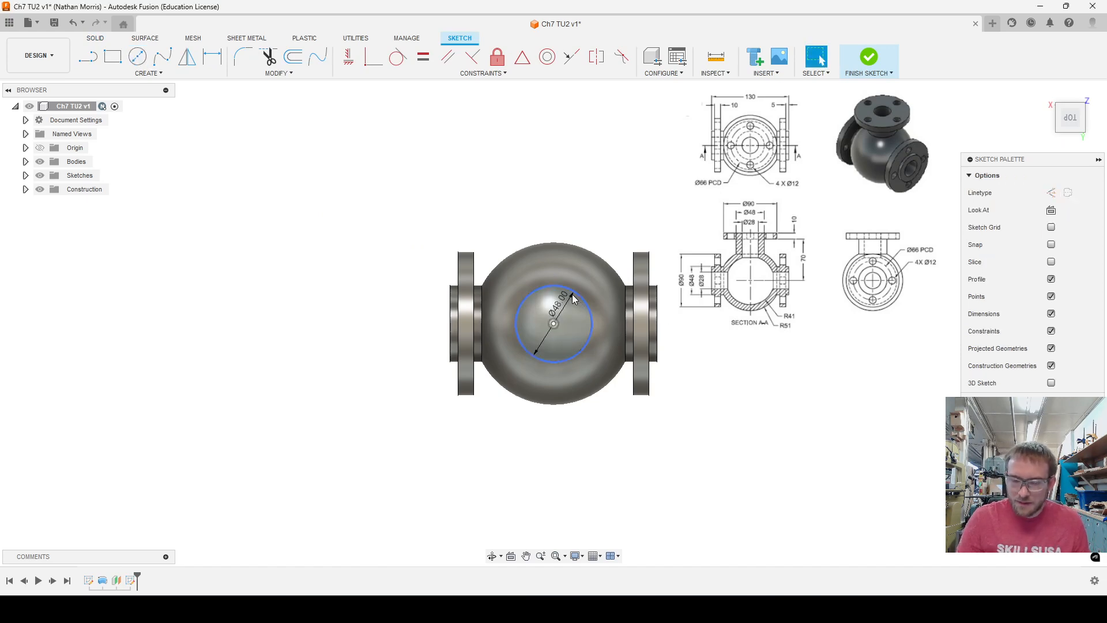
pyautogui.press('Escape')
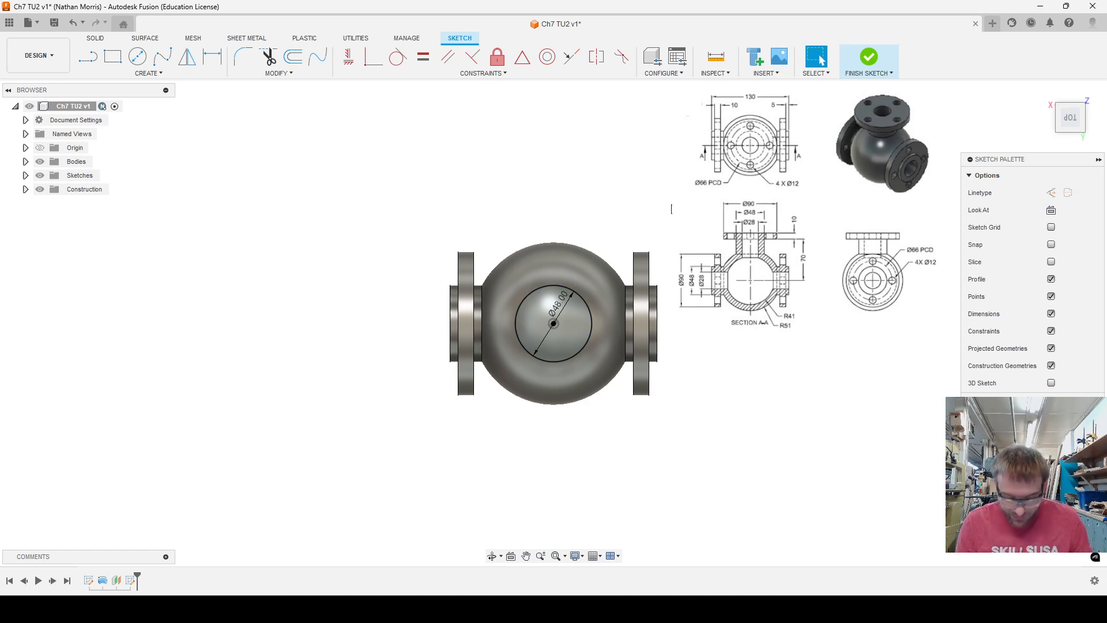
# Extrude the 48 mm circle down to the sphere's outer surface using the To Object extent, joined to the body
pyautogui.press('e')
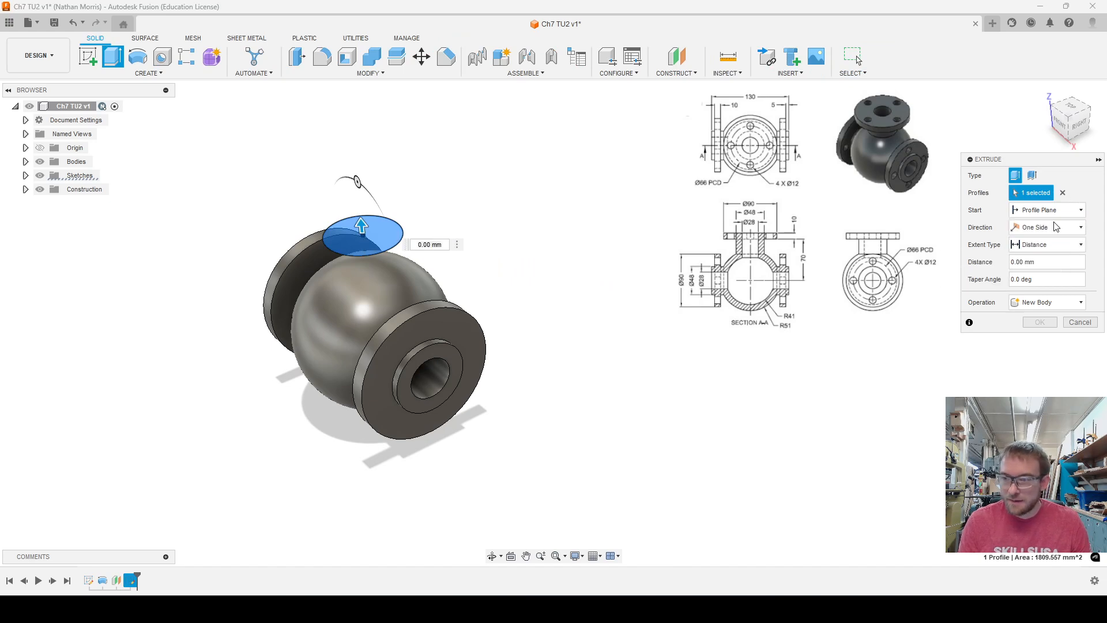
pyautogui.click(1063, 248)
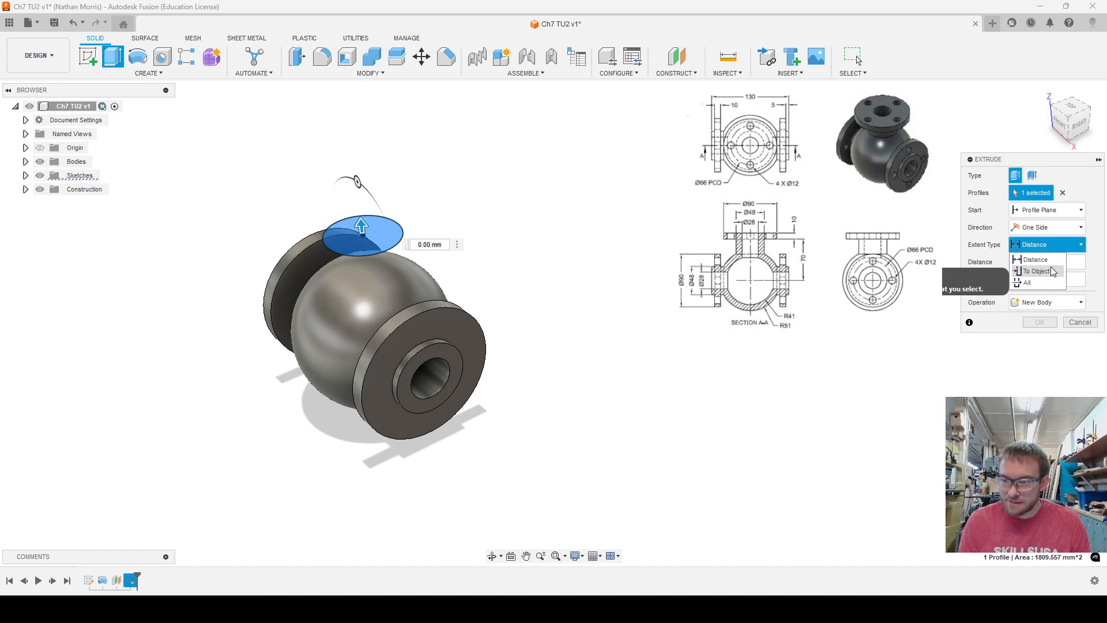
pyautogui.click(1036, 271)
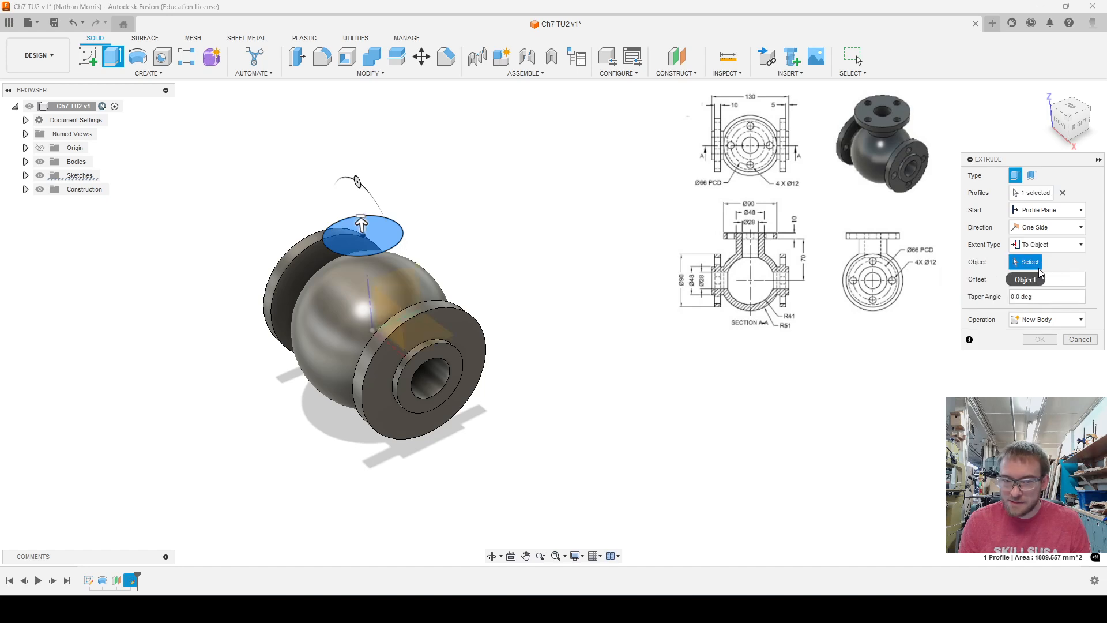
pyautogui.click(333, 340)
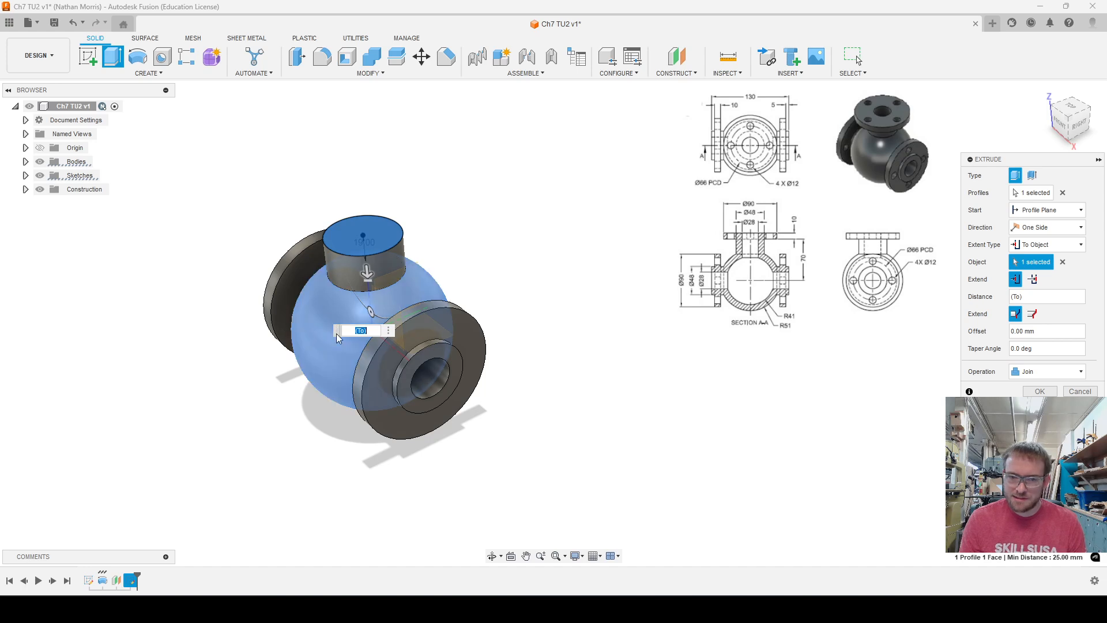
pyautogui.click(1039, 391)
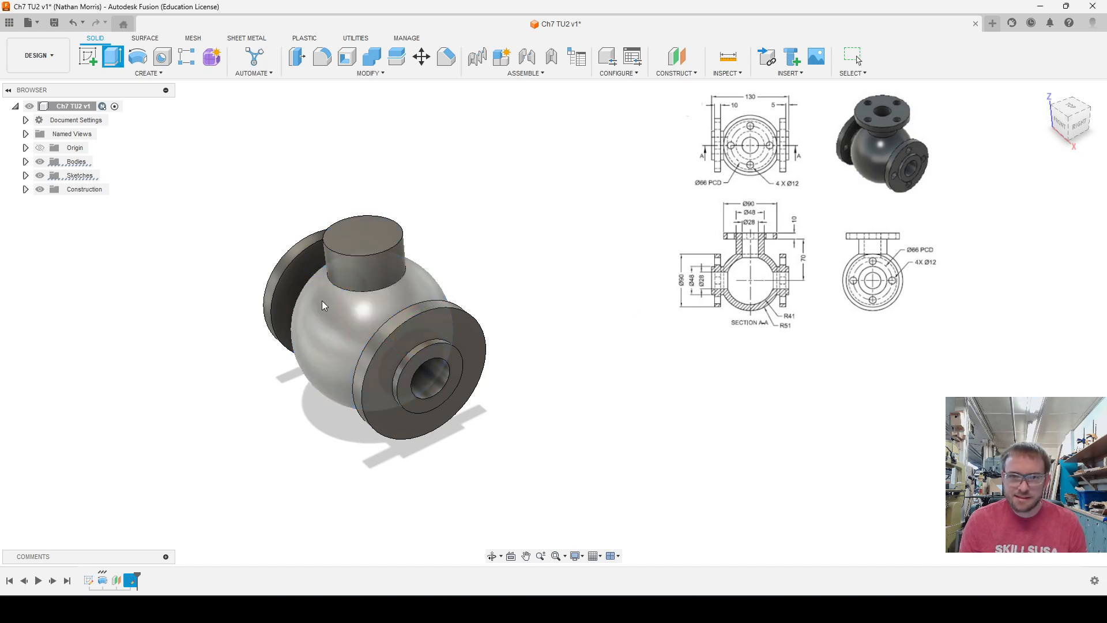
# Start a sketch on the vertical pipe's top face and draw a 90 mm diameter circle centered on the origin
pyautogui.scroll(3, 289, 310)
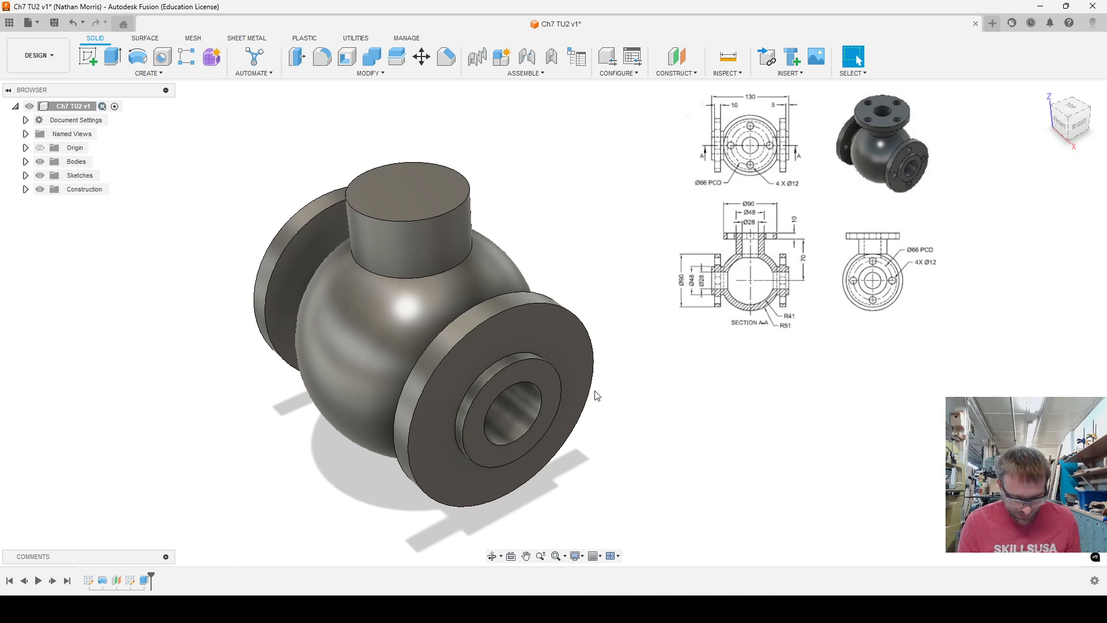
pyautogui.click(88, 55)
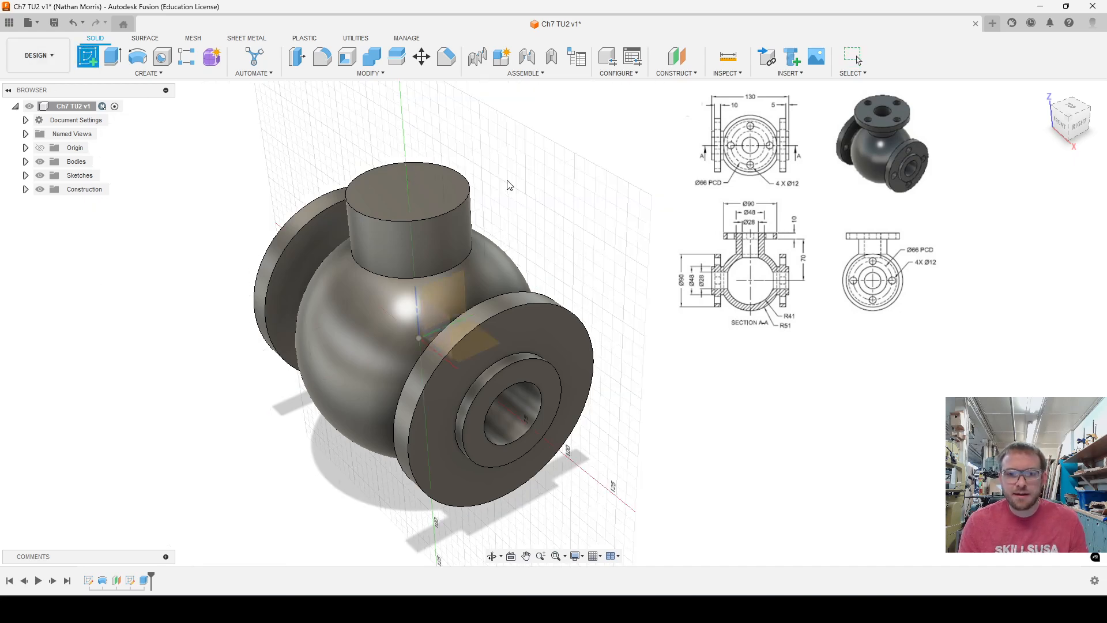
pyautogui.click(413, 192)
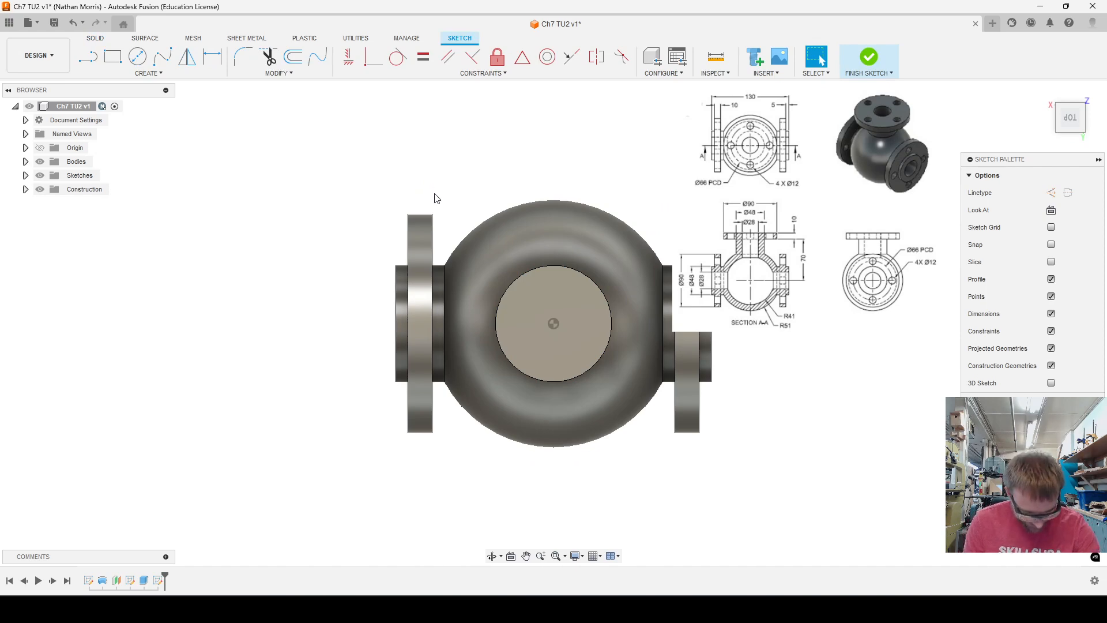
pyautogui.press('c')
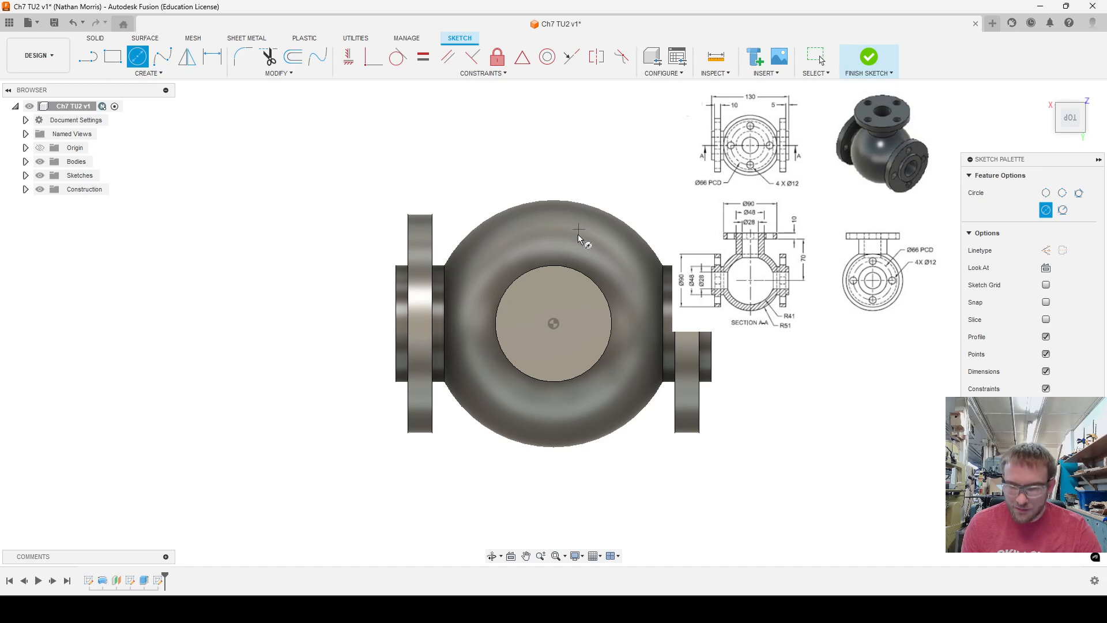
pyautogui.click(553, 323)
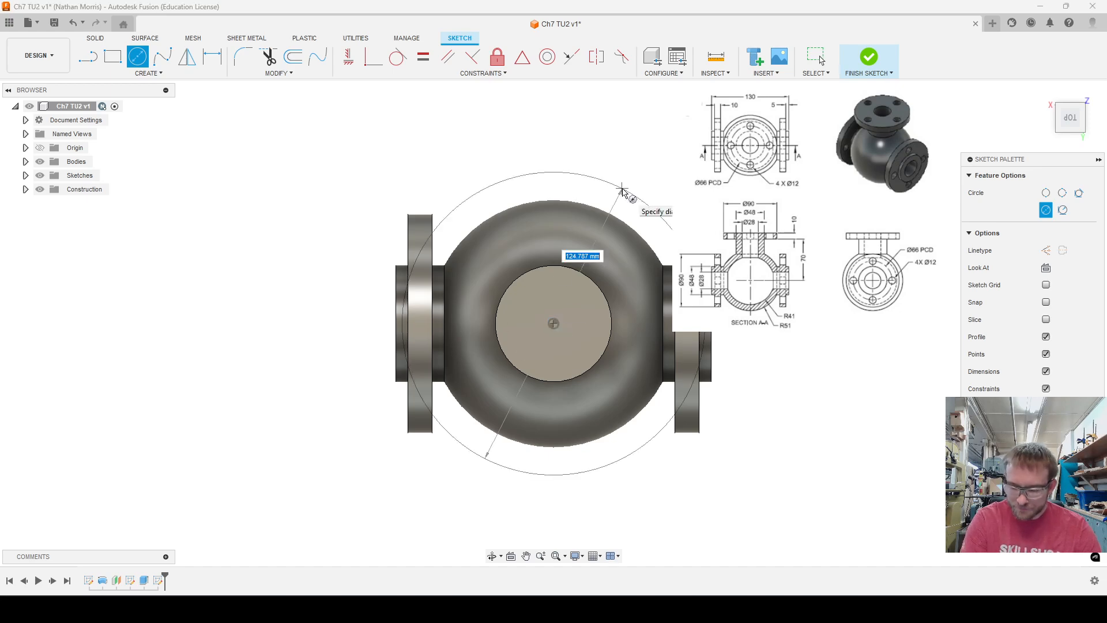
pyautogui.write('90')
pyautogui.press('Return')
pyautogui.press('Escape')
# Extrude the 90 mm circle 10 mm upward to form the top flange
pyautogui.press('e')
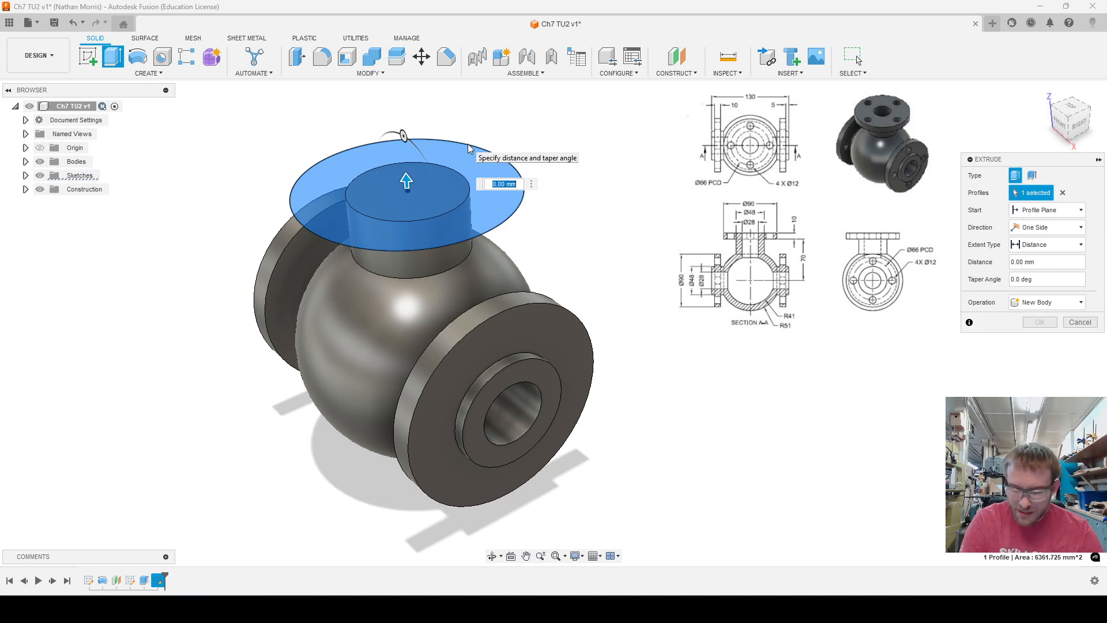
pyautogui.write('10')
pyautogui.press('Return')
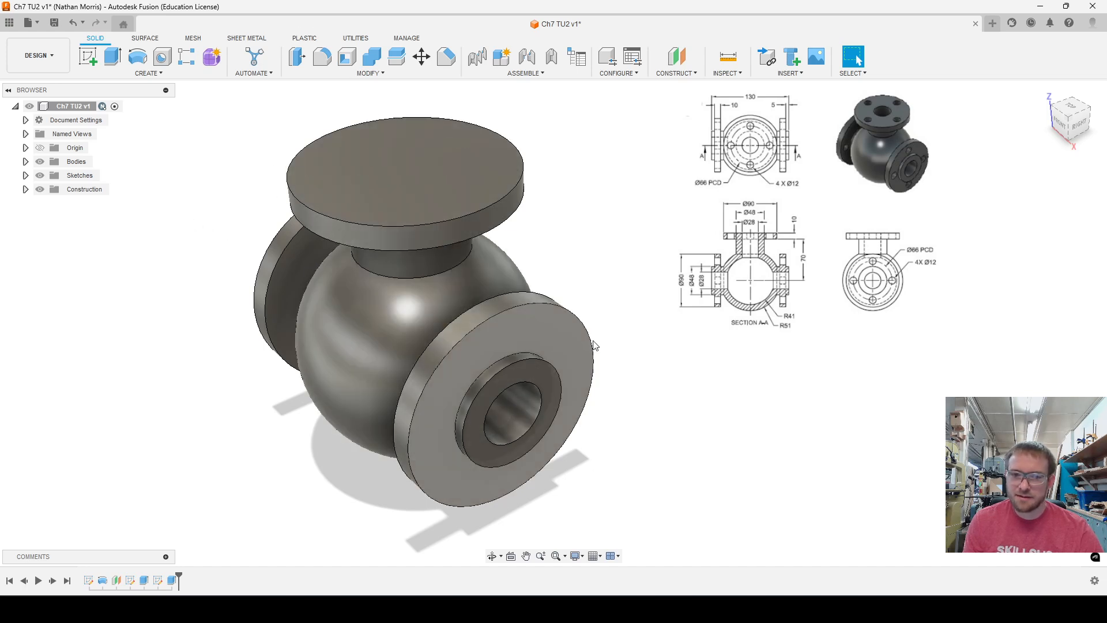
# Start a sketch on the top flange's upper face and draw a 28 mm diameter circle centered on the origin
pyautogui.click(88, 56)
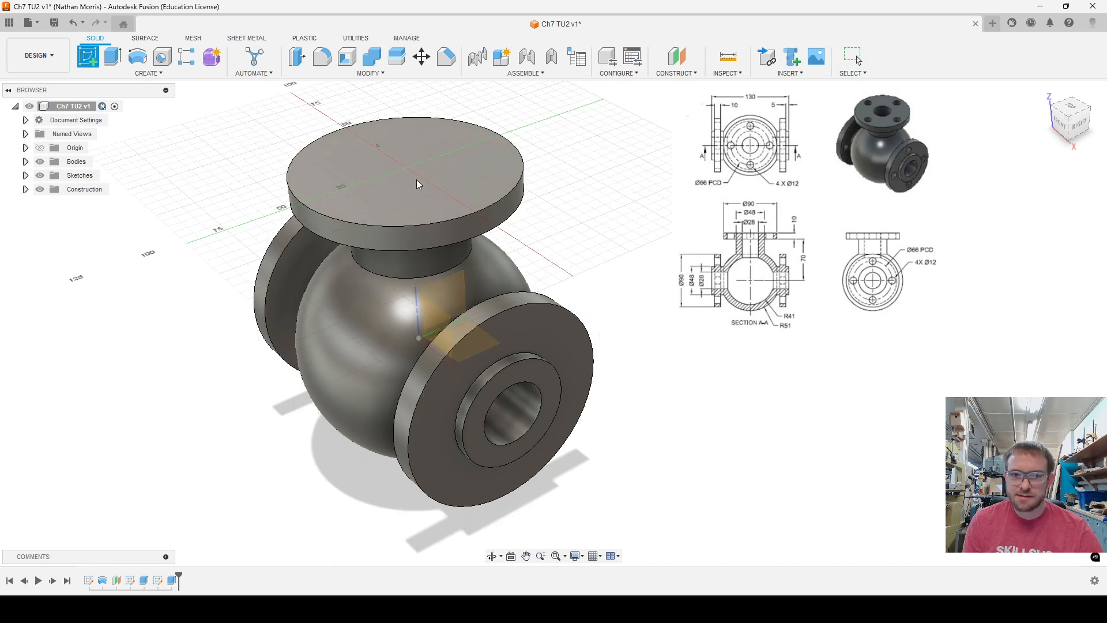
pyautogui.click(417, 179)
pyautogui.press('c')
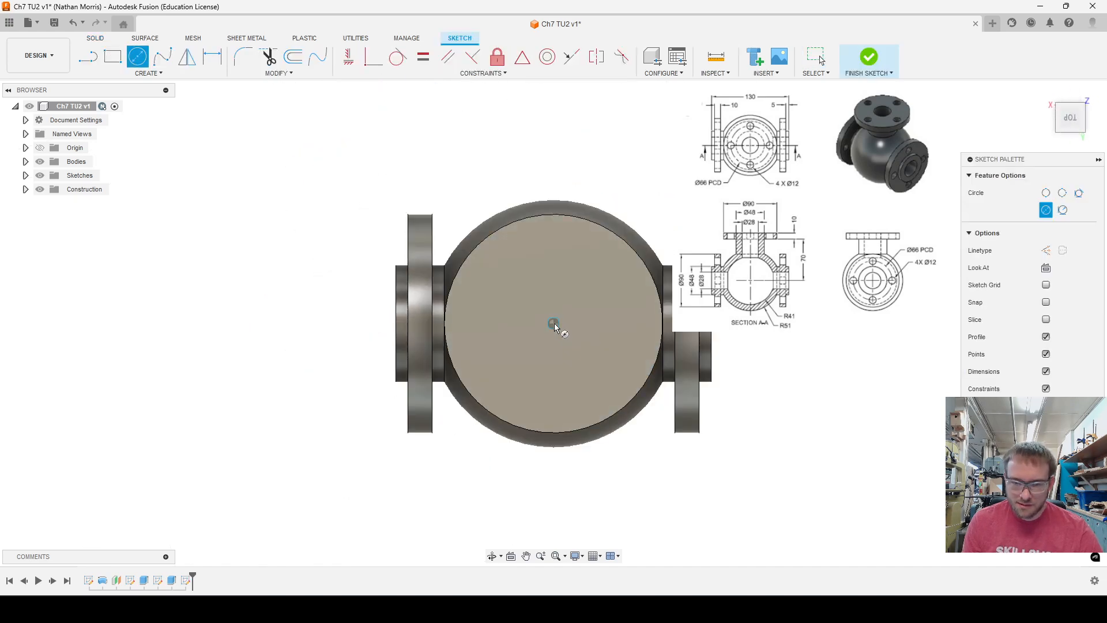
pyautogui.click(553, 323)
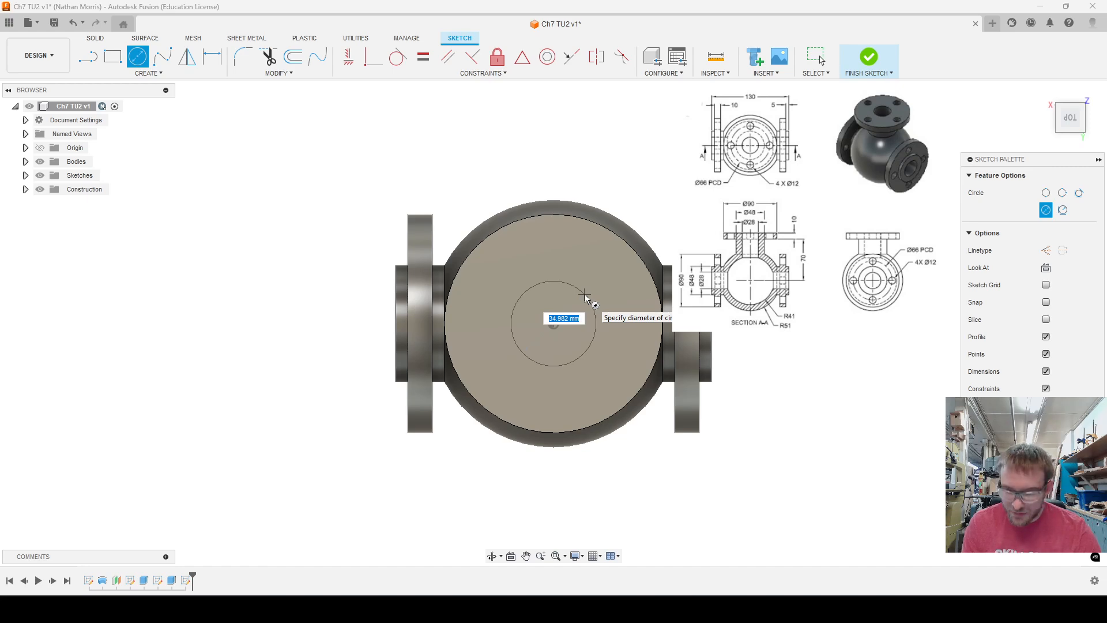
pyautogui.write('28')
pyautogui.press('Return')
pyautogui.press('Escape')
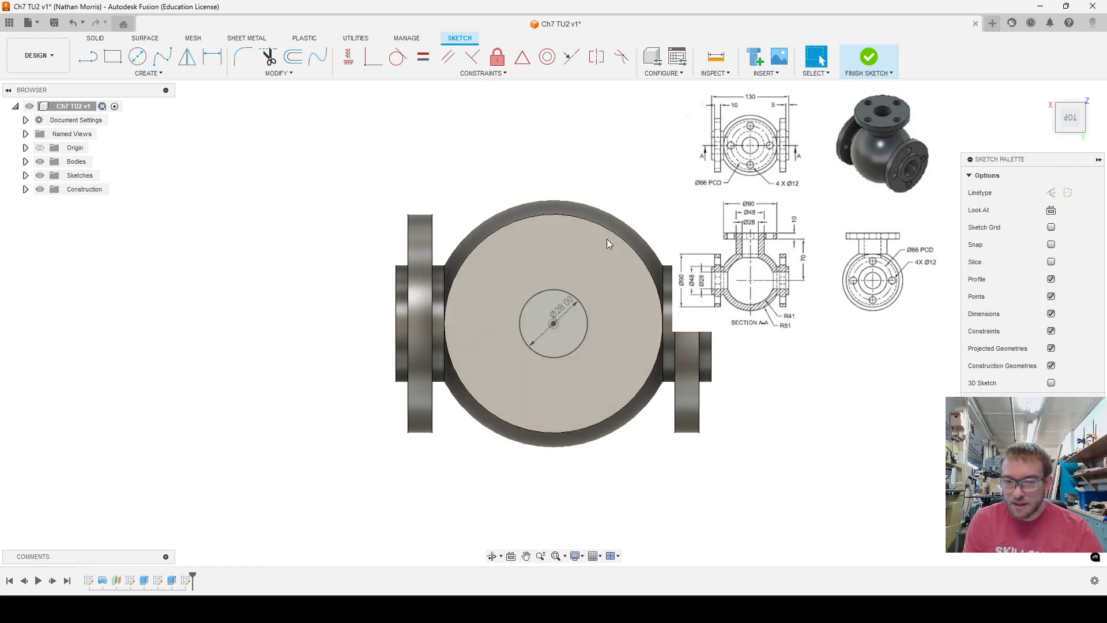
# Extrude the 28 mm circle down to the hollow sphere's inner surface as a cut, using the To Object extent
pyautogui.press('e')
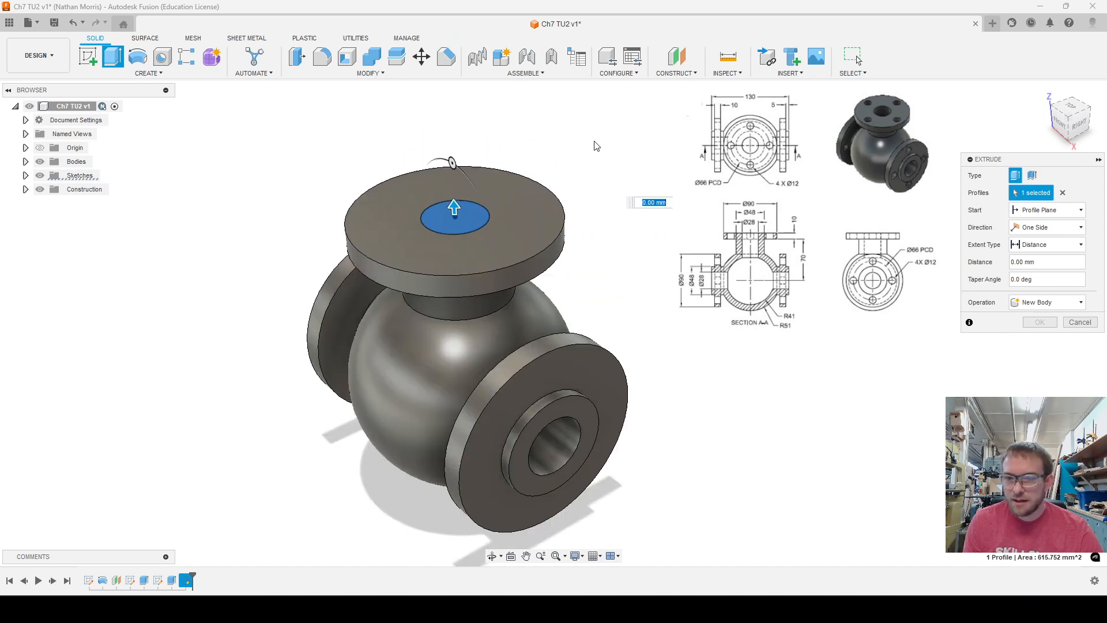
pyautogui.click(1046, 244)
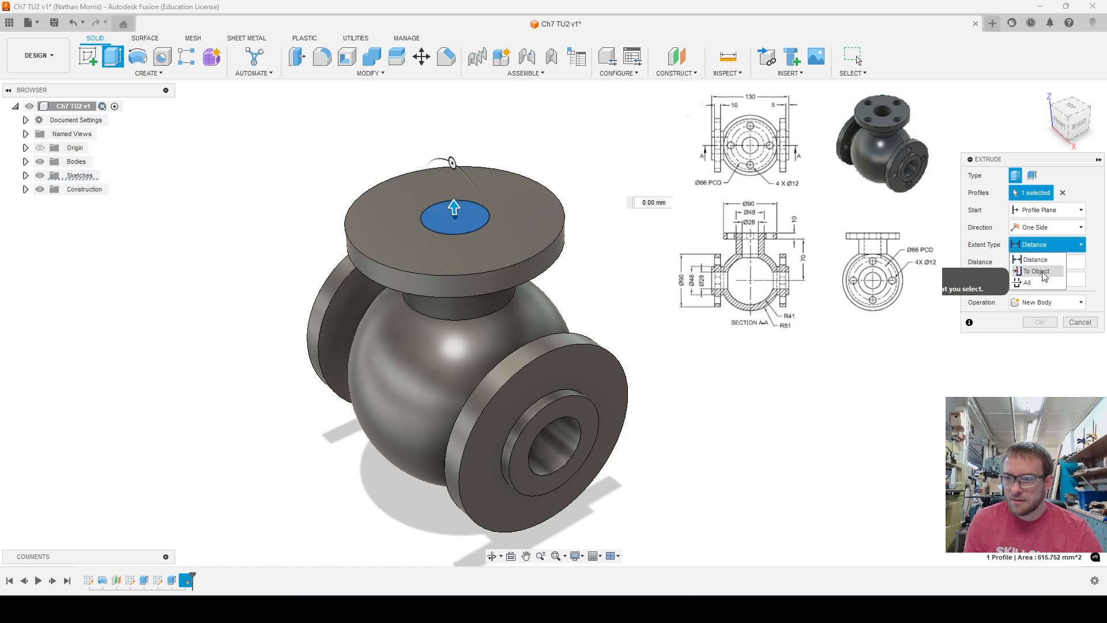
pyautogui.click(1044, 275)
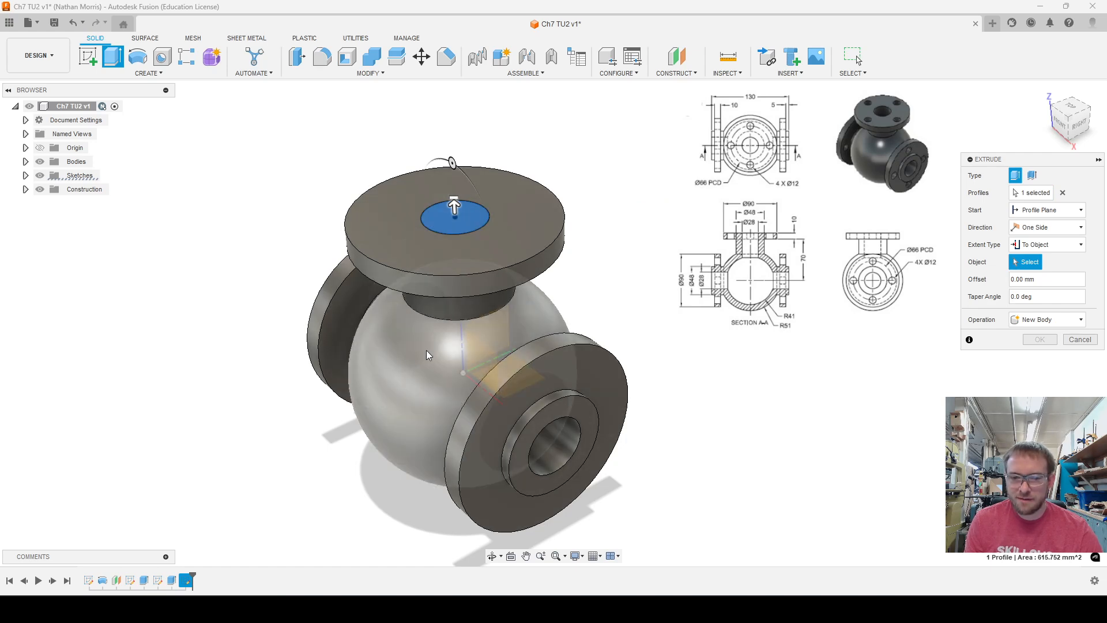
pyautogui.moveTo(751, 540)
pyautogui.keyDown('shift'); pyautogui.mouseDown(button='middle')
pyautogui.moveTo(951, 260)
pyautogui.moveTo(1044, 107)
pyautogui.moveTo(1023, 109)
pyautogui.moveTo(1008, 276)
pyautogui.moveTo(1026, 110)
pyautogui.moveTo(1006, 109)
pyautogui.mouseUp(button='middle'); pyautogui.keyUp('shift')
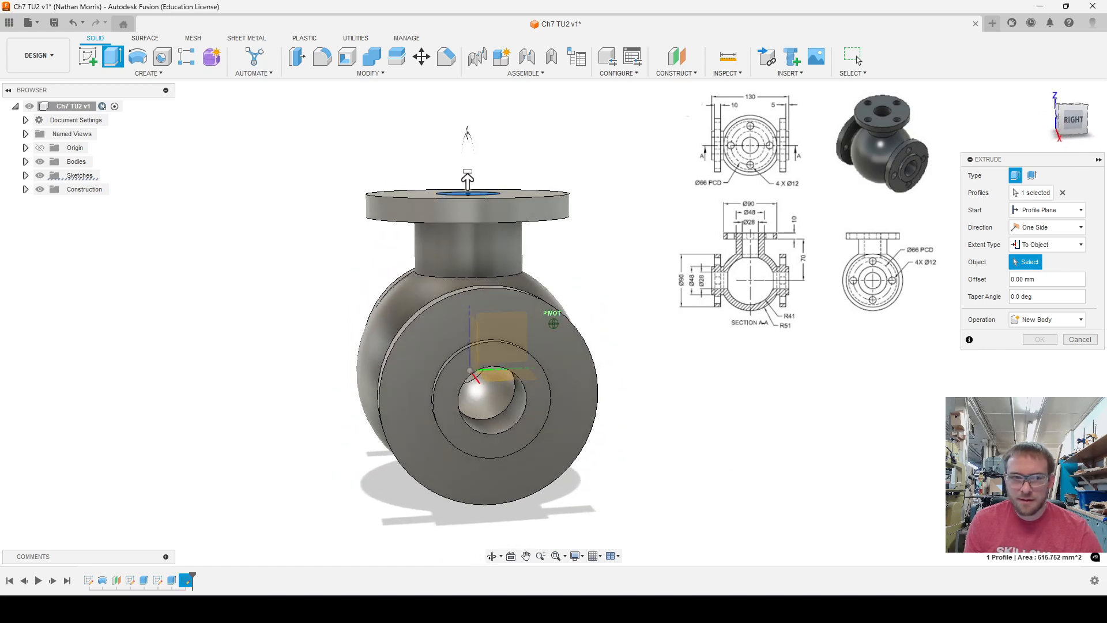
pyautogui.scroll(5, 493, 354)
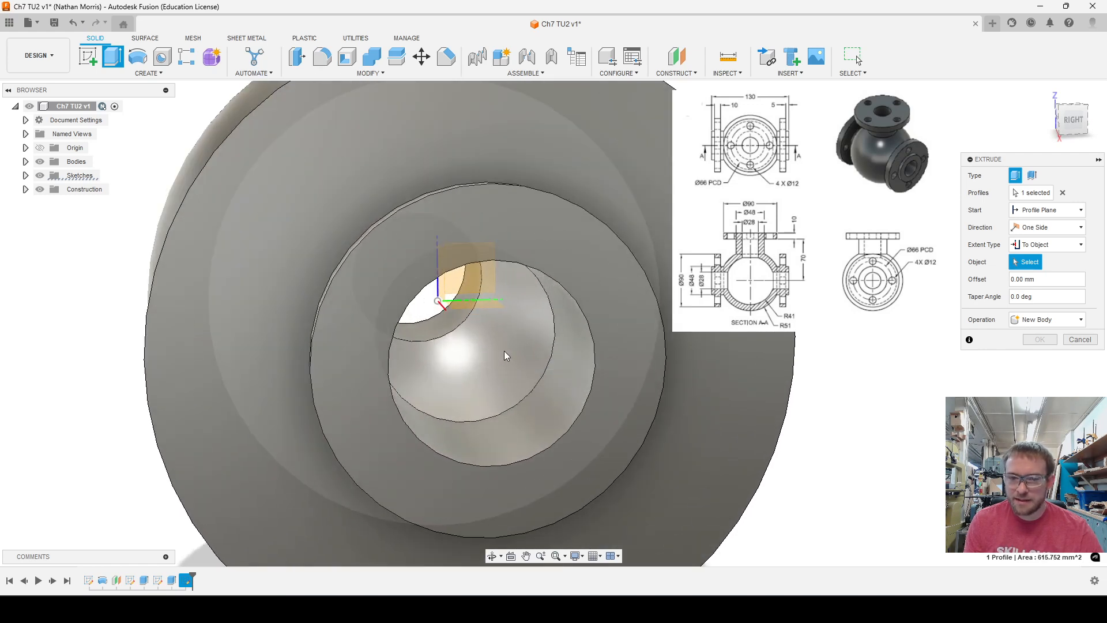
pyautogui.click(504, 351)
pyautogui.scroll(-3, 504, 350)
pyautogui.scroll(-2, 504, 352)
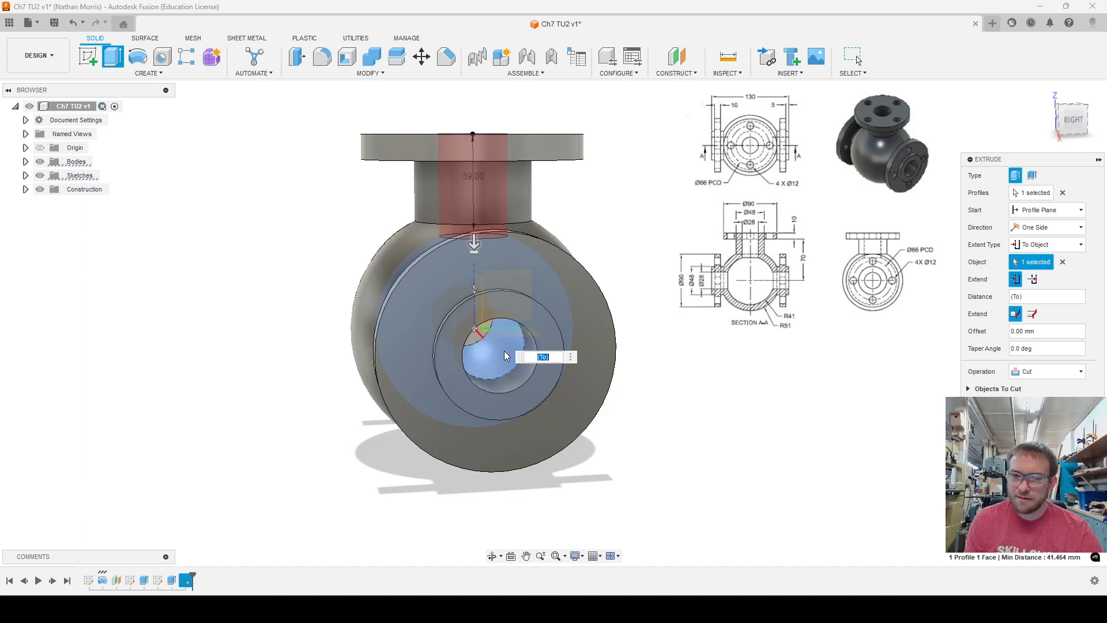
pyautogui.moveTo(1075, 121); pyautogui.dragTo(1078, 123)
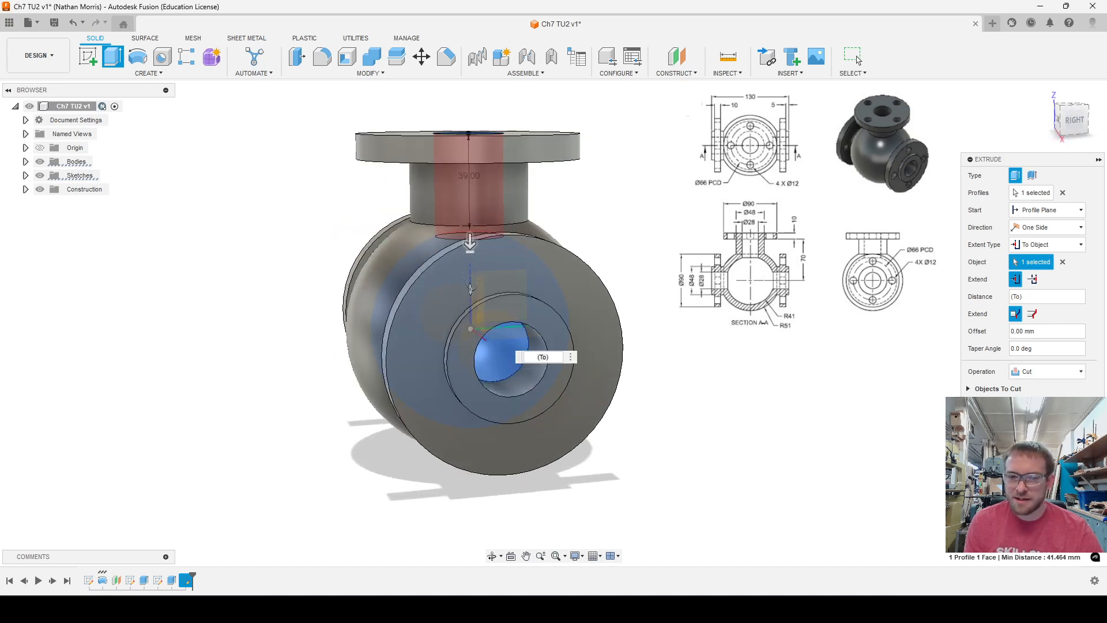
pyautogui.scroll(3, 443, 179)
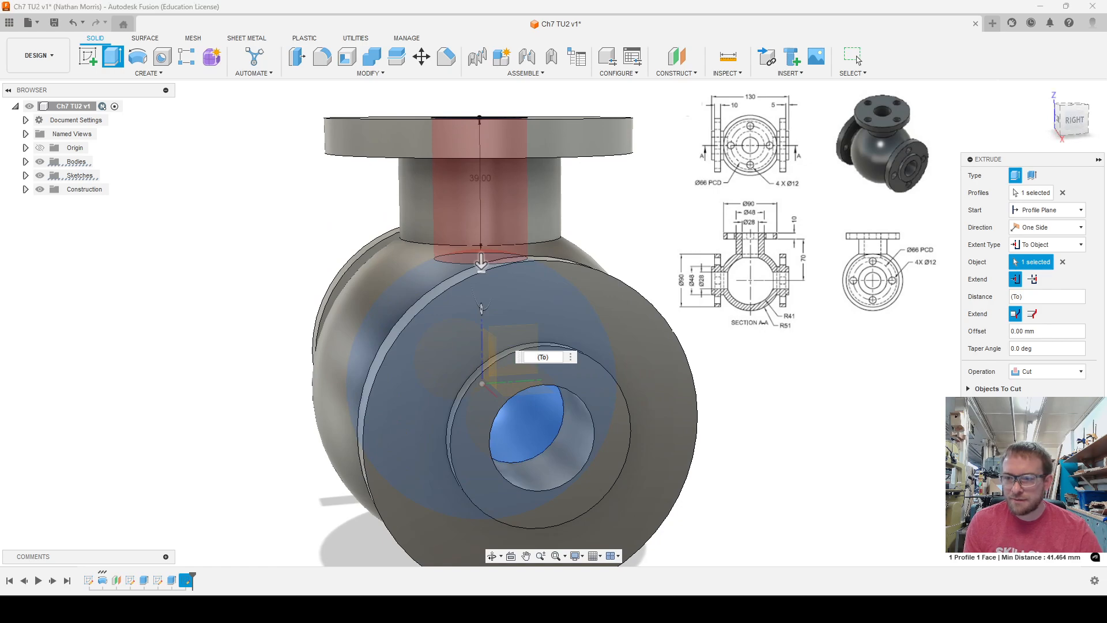
pyautogui.press('Return')
# Start a sketch on the right side flange's outer face and draw a 12 mm diameter circle above the bore
pyautogui.keyDown('shift'); pyautogui.moveTo(553, 323); pyautogui.dragTo(389, 100, button='middle'); pyautogui.keyUp('shift')
pyautogui.scroll(-10, 398, 288)
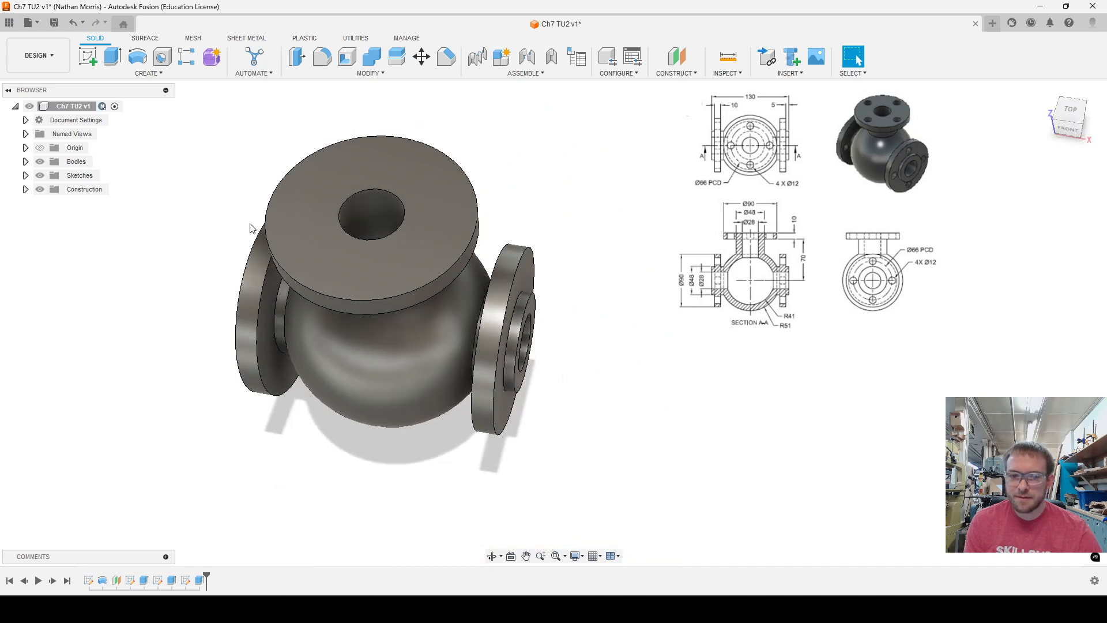
pyautogui.scroll(8, 502, 246)
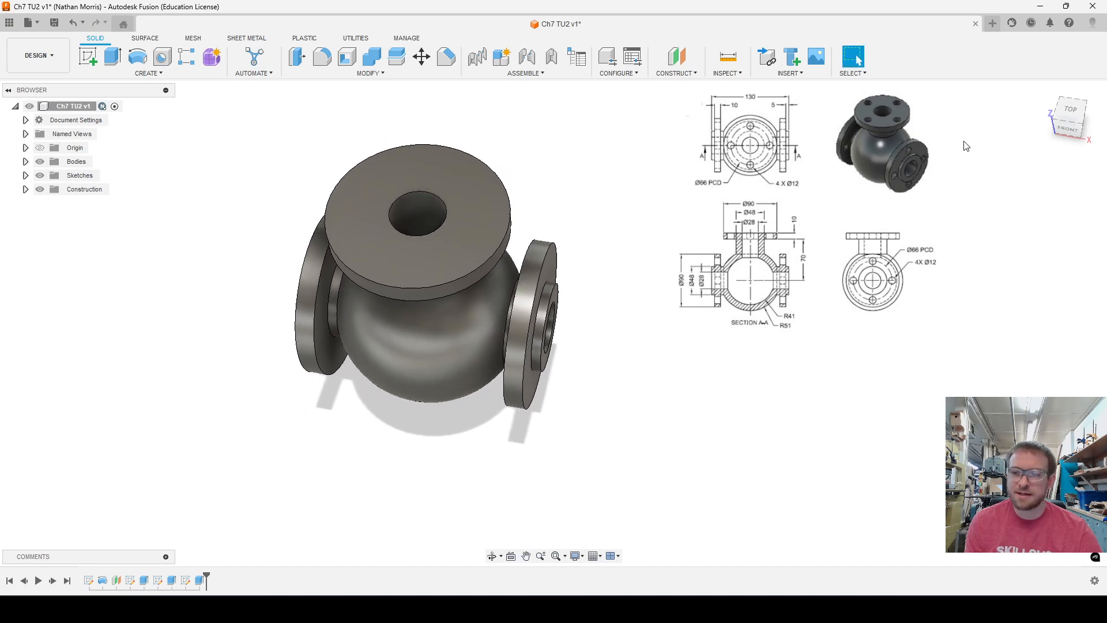
pyautogui.moveTo(1062, 127); pyautogui.dragTo(1055, 105)
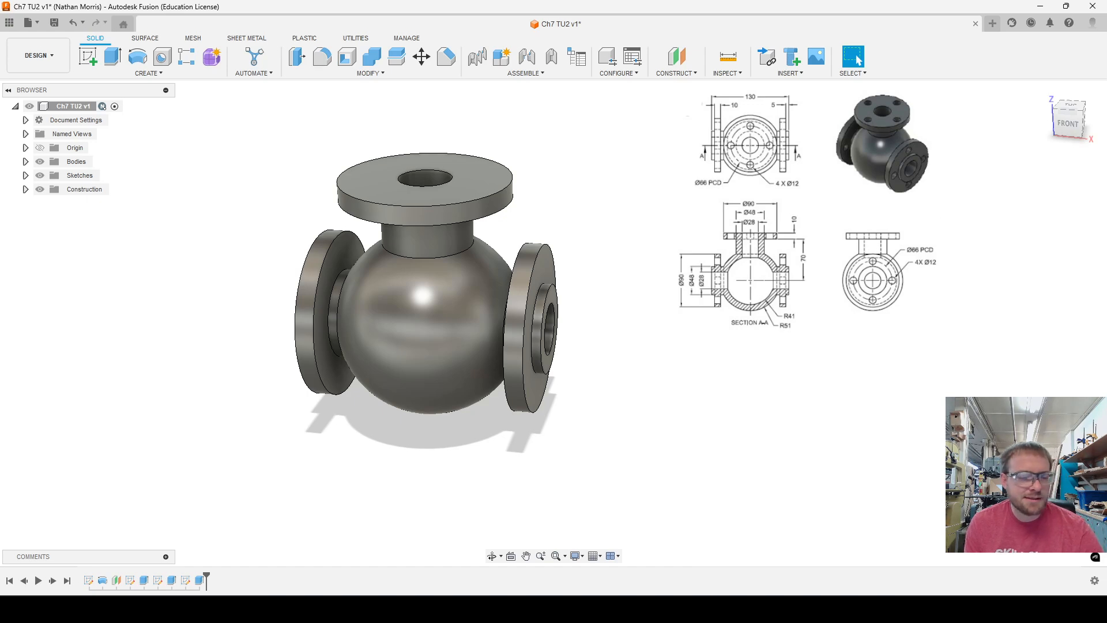
pyautogui.keyDown('shift'); pyautogui.moveTo(551, 314); pyautogui.dragTo(476, 297, button='middle'); pyautogui.keyUp('shift')
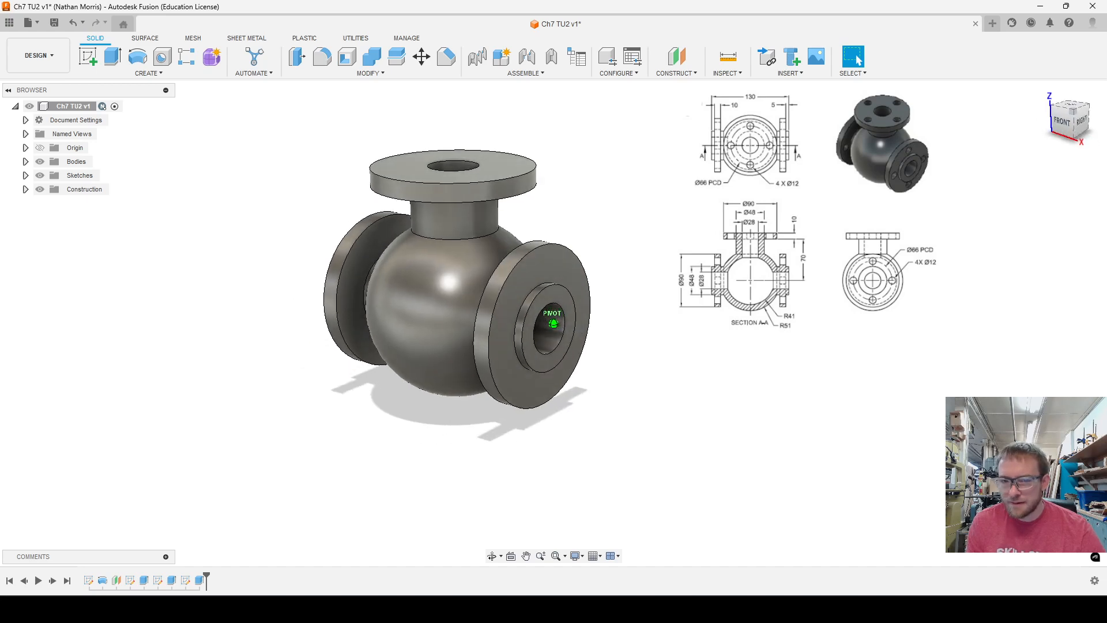
pyautogui.click(87, 56)
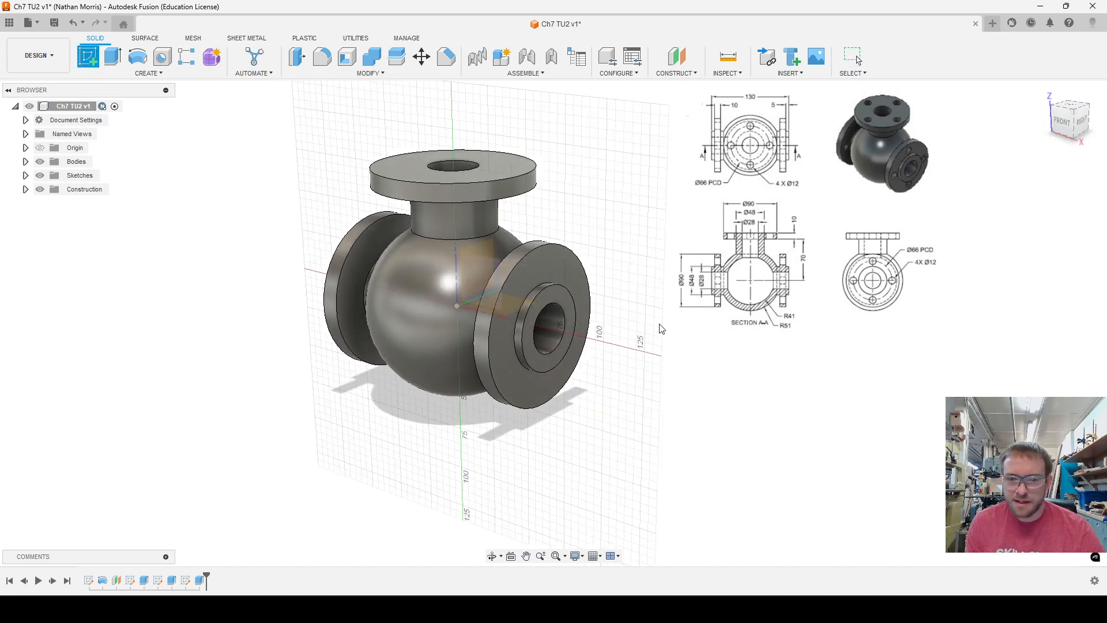
pyautogui.click(562, 266)
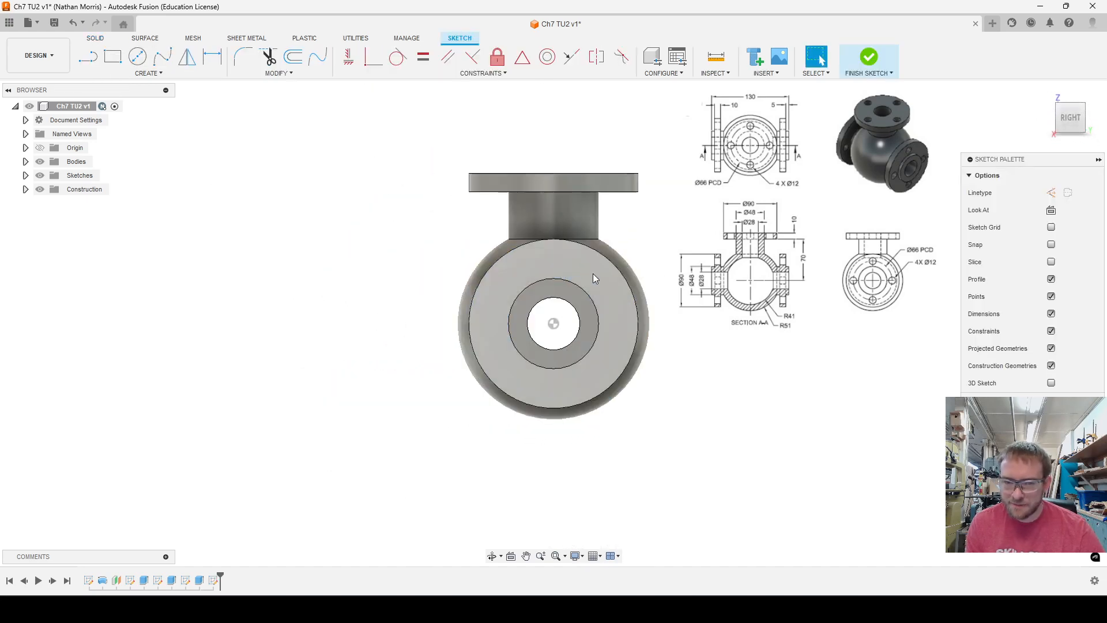
pyautogui.scroll(3, 596, 276)
pyautogui.press('c')
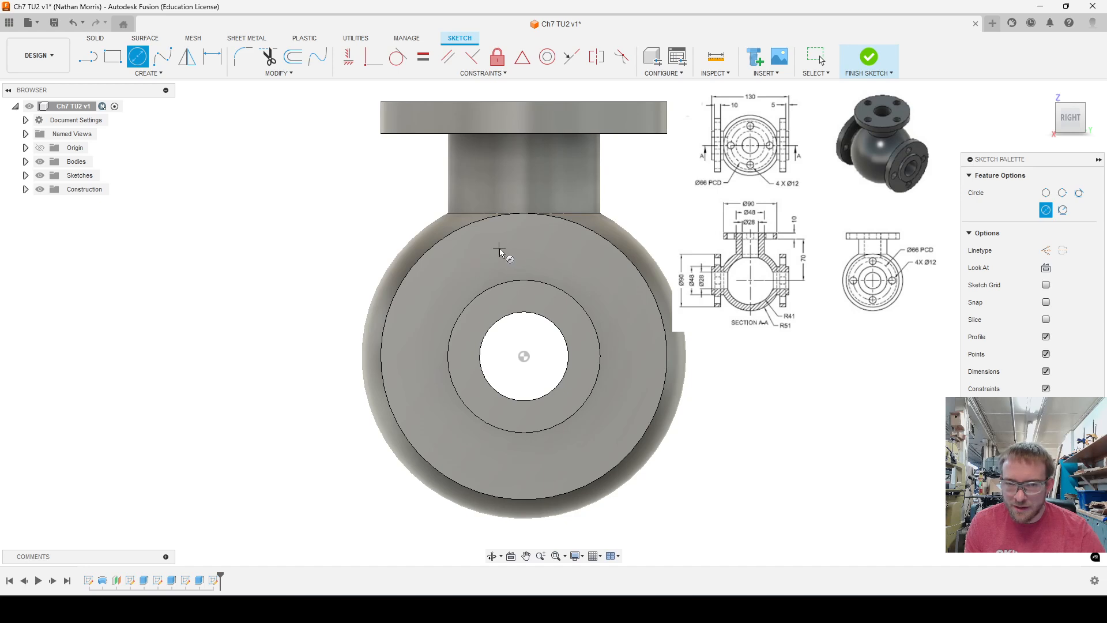
pyautogui.click(521, 249)
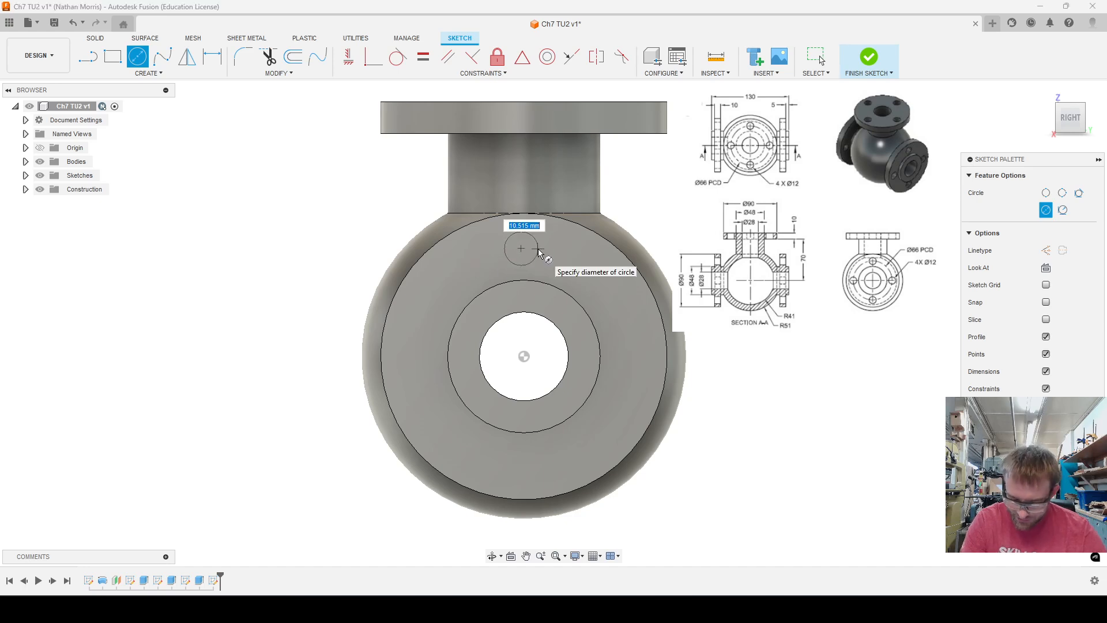
pyautogui.write('12')
pyautogui.press('Return')
pyautogui.press('Escape')
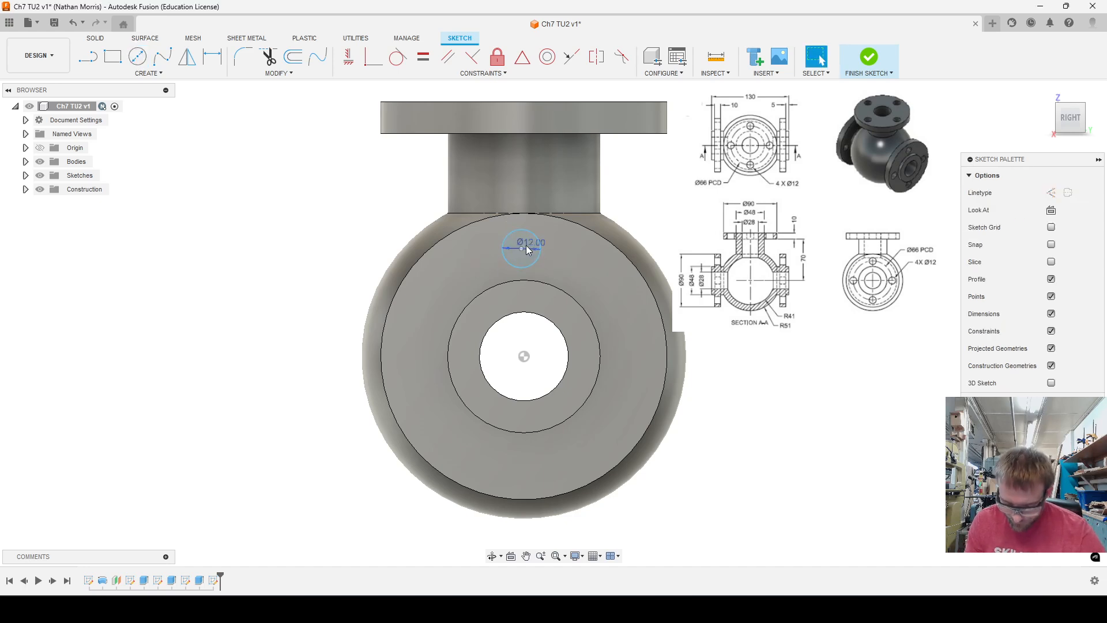
# Align the 12 mm circle's center vertically with the origin and dimension the distance between them at 33 mm
pyautogui.click(348, 56)
pyautogui.click(522, 357)
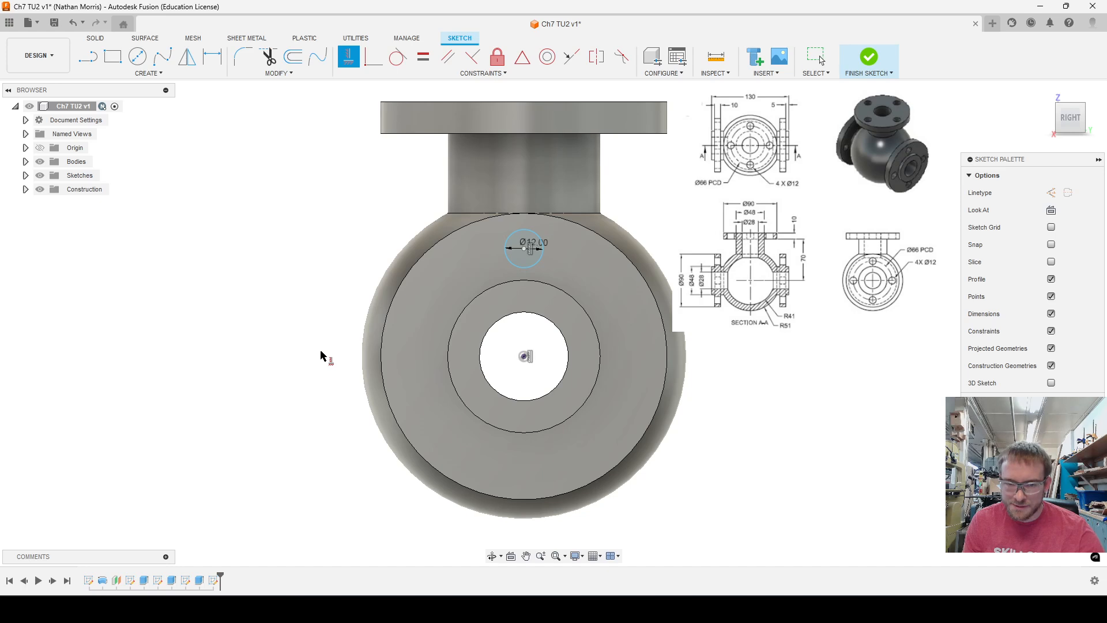
pyautogui.press('Escape')
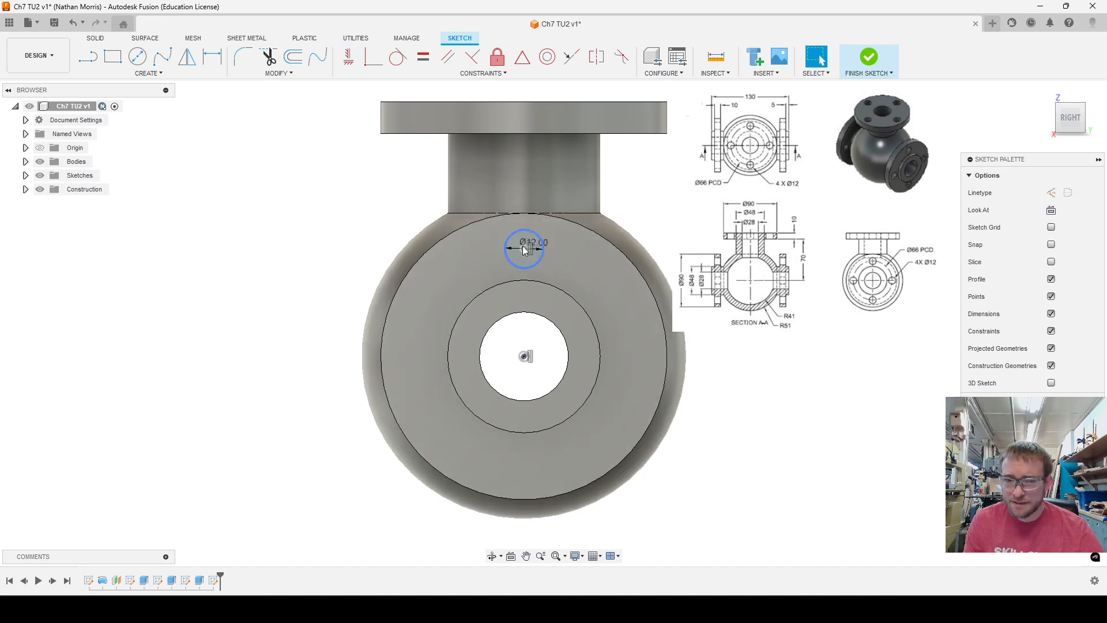
pyautogui.click(506, 241)
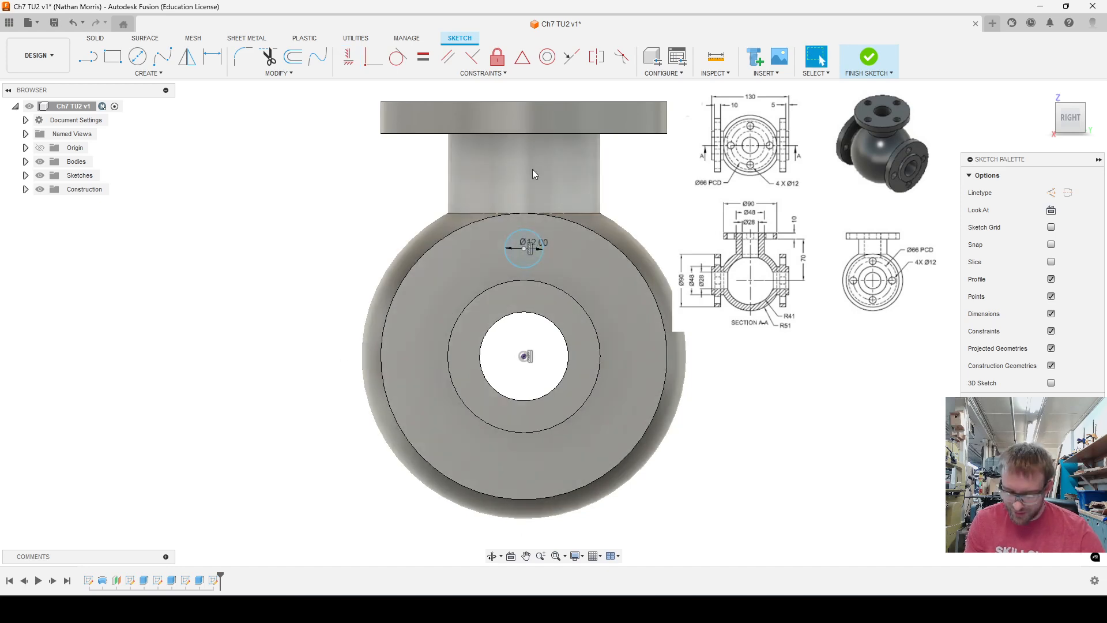
pyautogui.press('d')
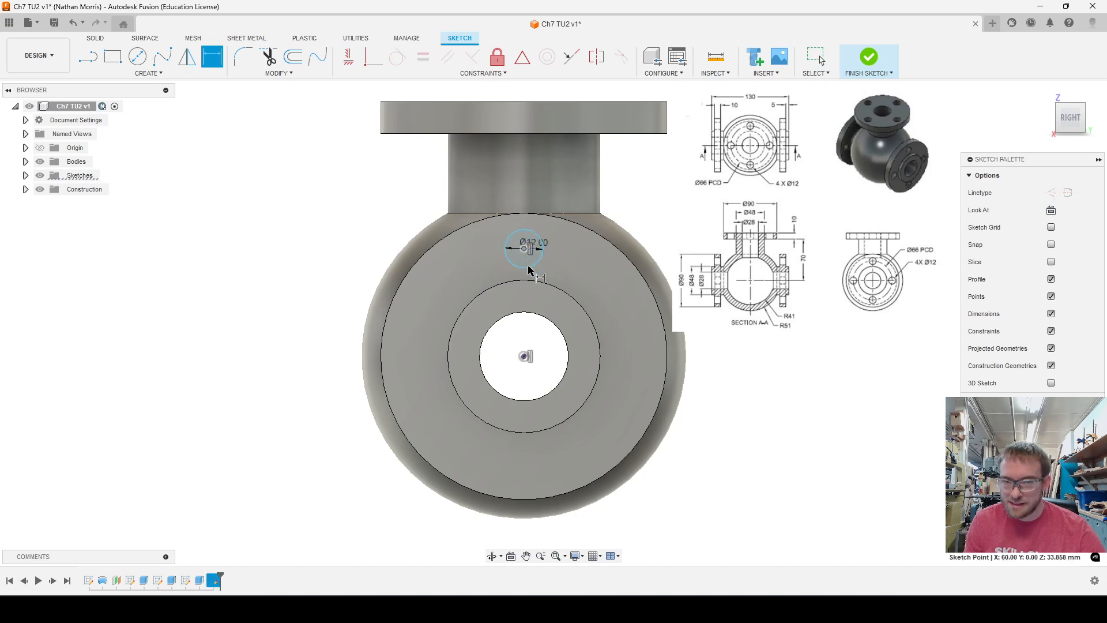
pyautogui.click(526, 356)
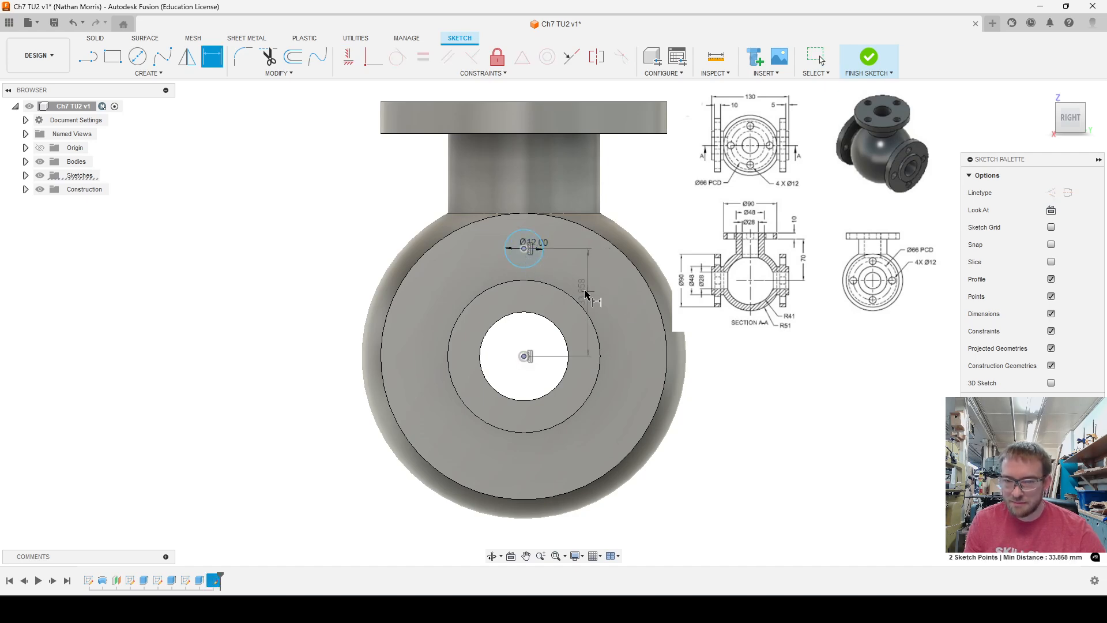
pyautogui.click(563, 280)
pyautogui.write('33')
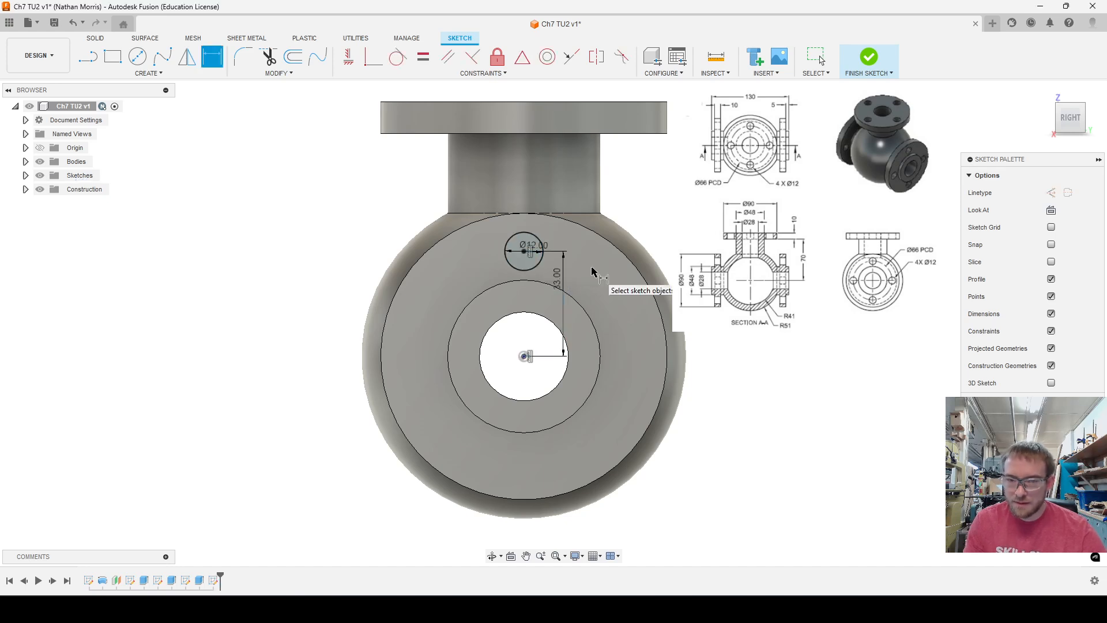
pyautogui.press('Return')
# Create a circular pattern of the 12 mm circle around the origin with a quantity of 4
pyautogui.click(531, 275)
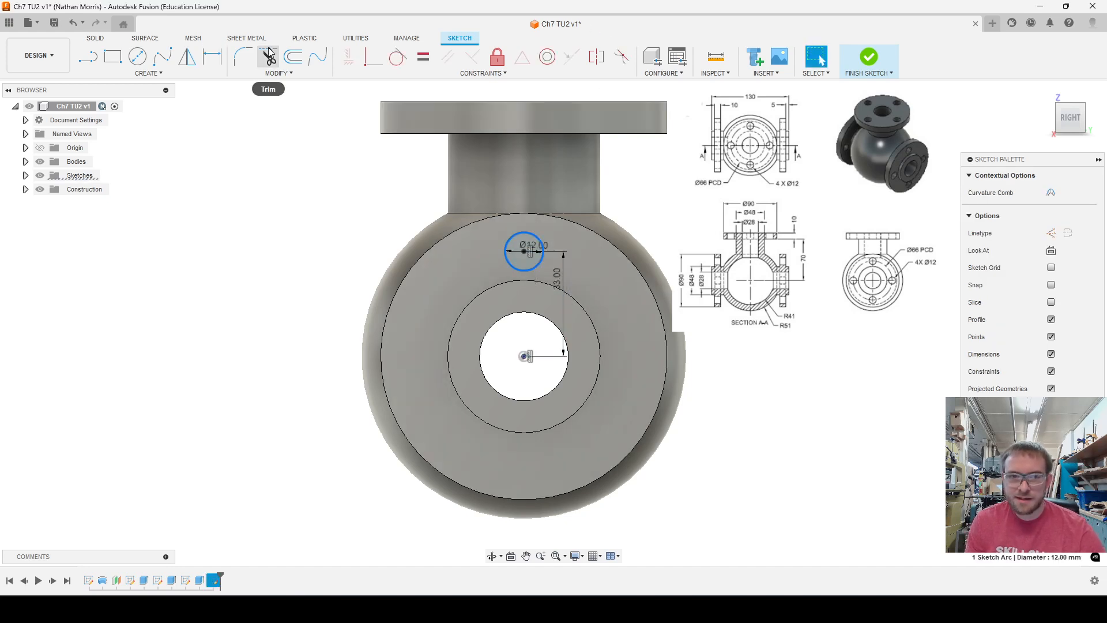
pyautogui.click(170, 73)
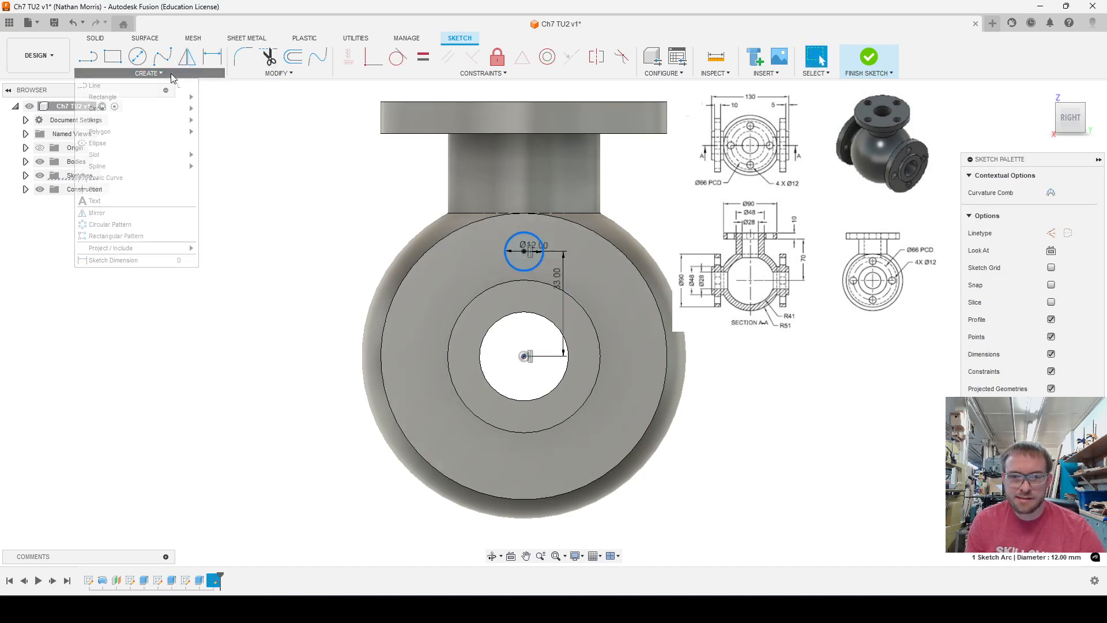
pyautogui.click(138, 223)
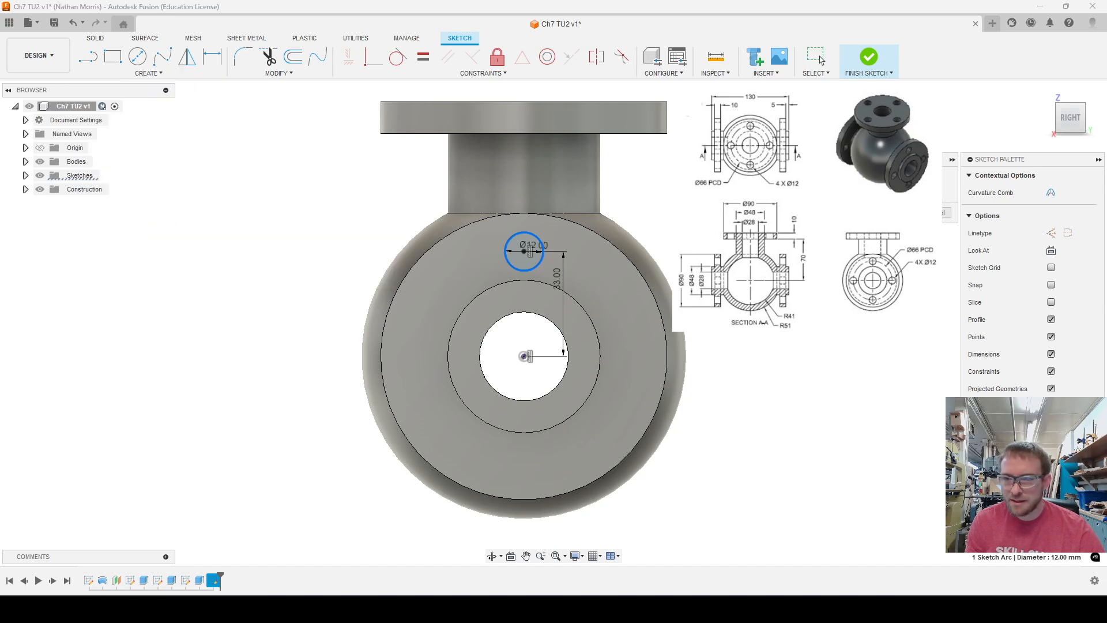
pyautogui.press('Escape')
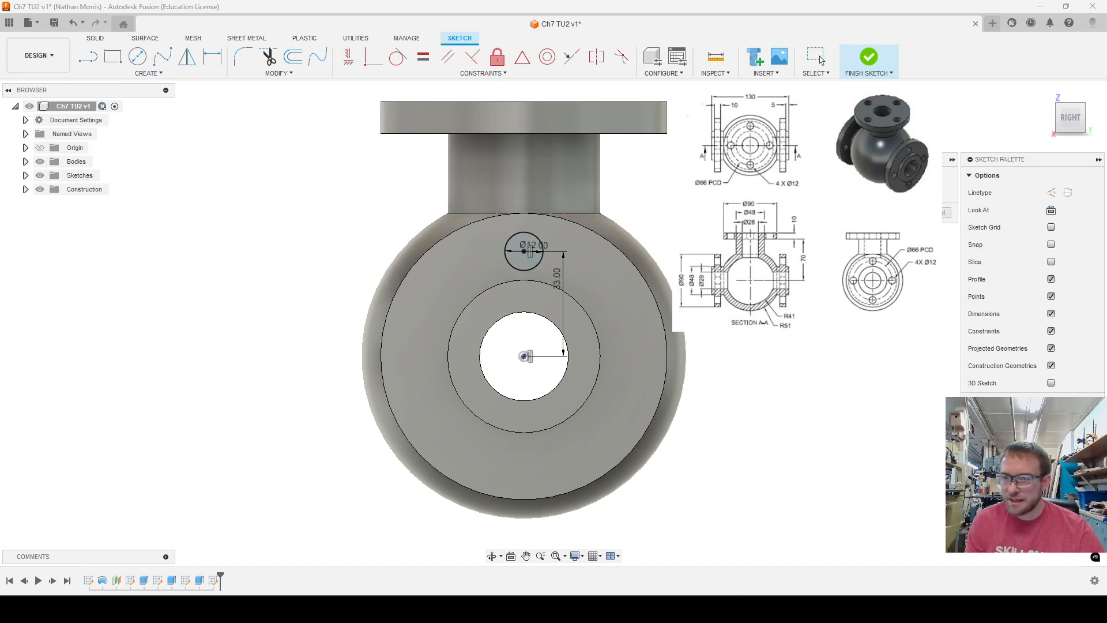
pyautogui.click(524, 356)
pyautogui.write('4')
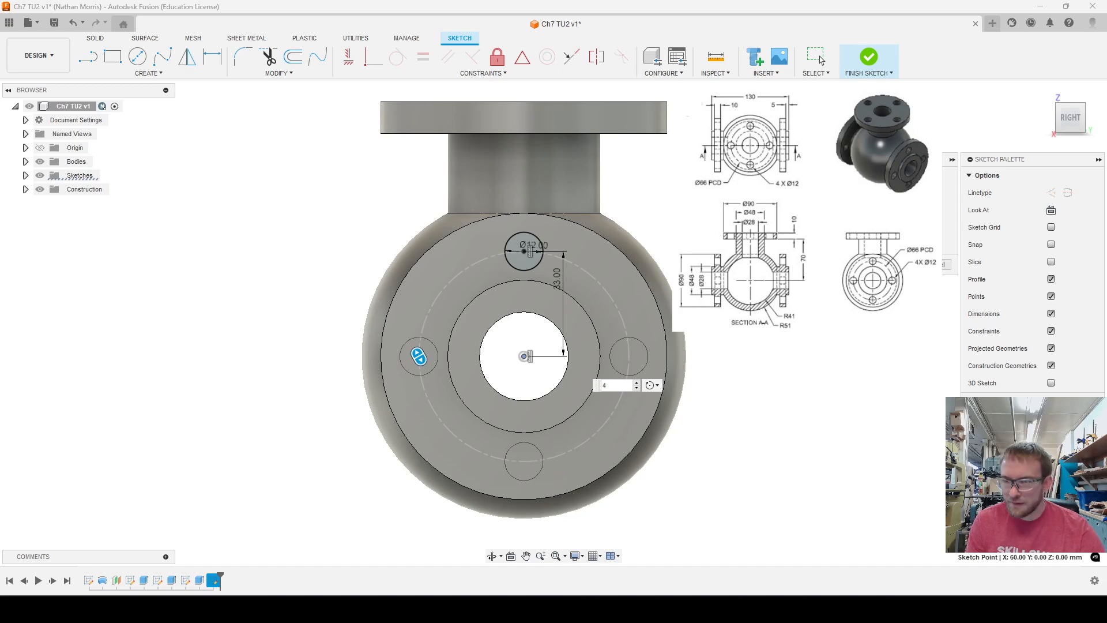
pyautogui.press('Return')
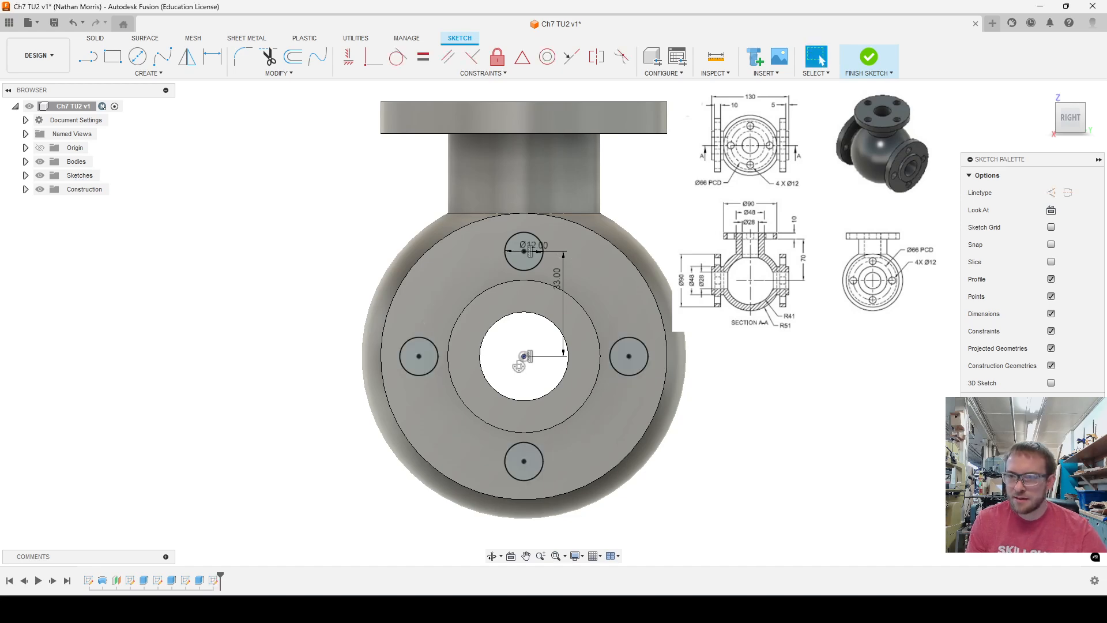
# Finish the sketch and extrude the four patterned 12 mm circles -10 mm as a cut through the right side flange
pyautogui.click(868, 58)
pyautogui.click(126, 59)
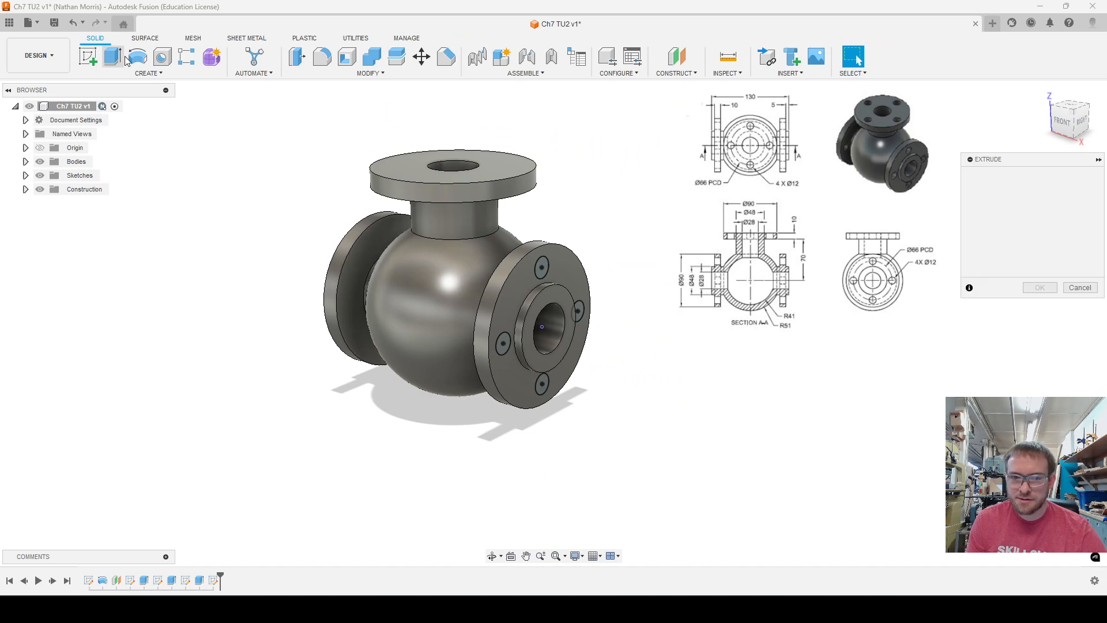
pyautogui.click(503, 343)
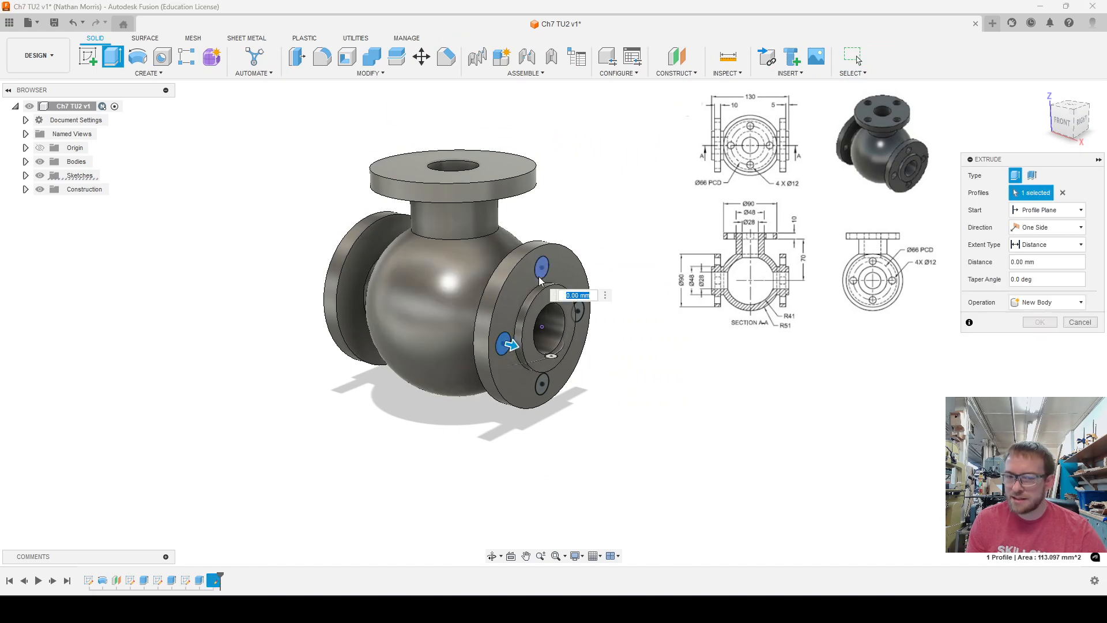
pyautogui.click(539, 274)
pyautogui.click(578, 311)
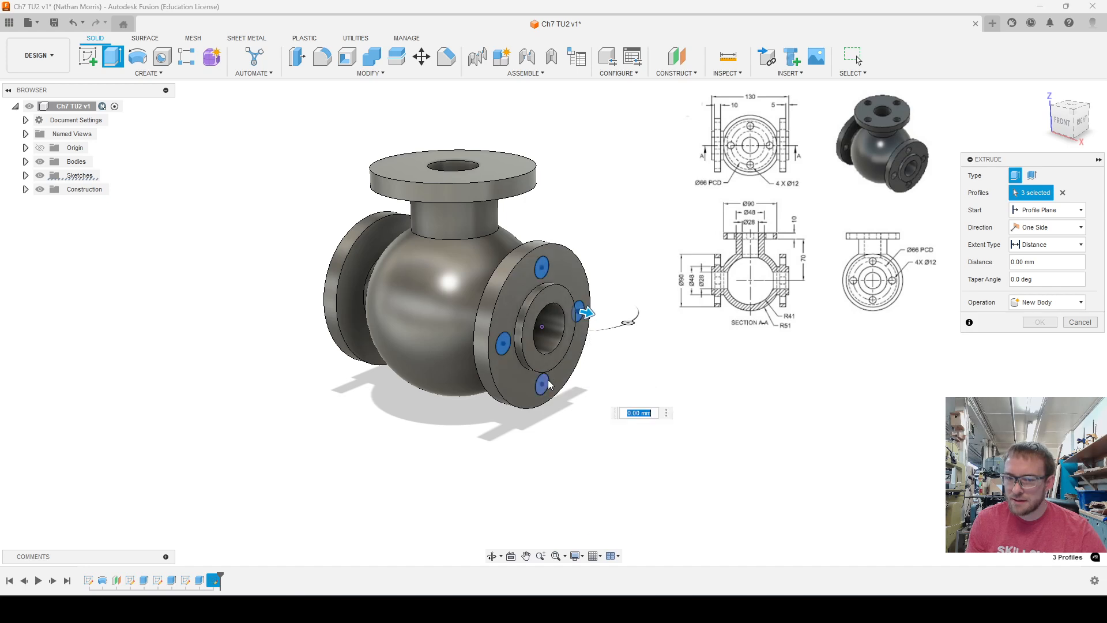
pyautogui.click(543, 384)
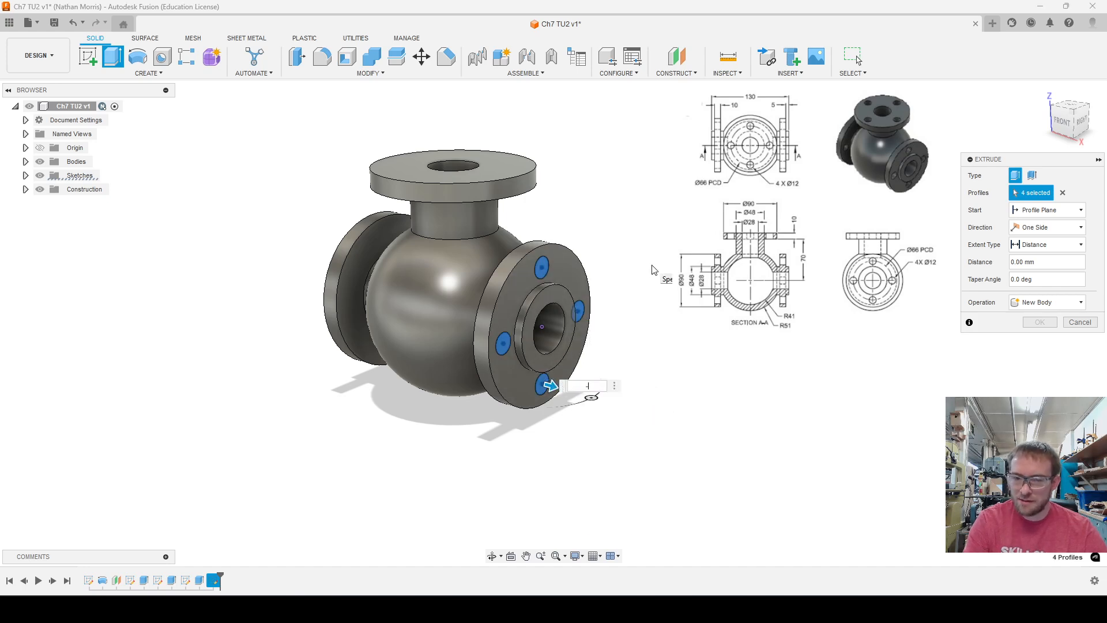
pyautogui.write('-10')
pyautogui.press('Return')
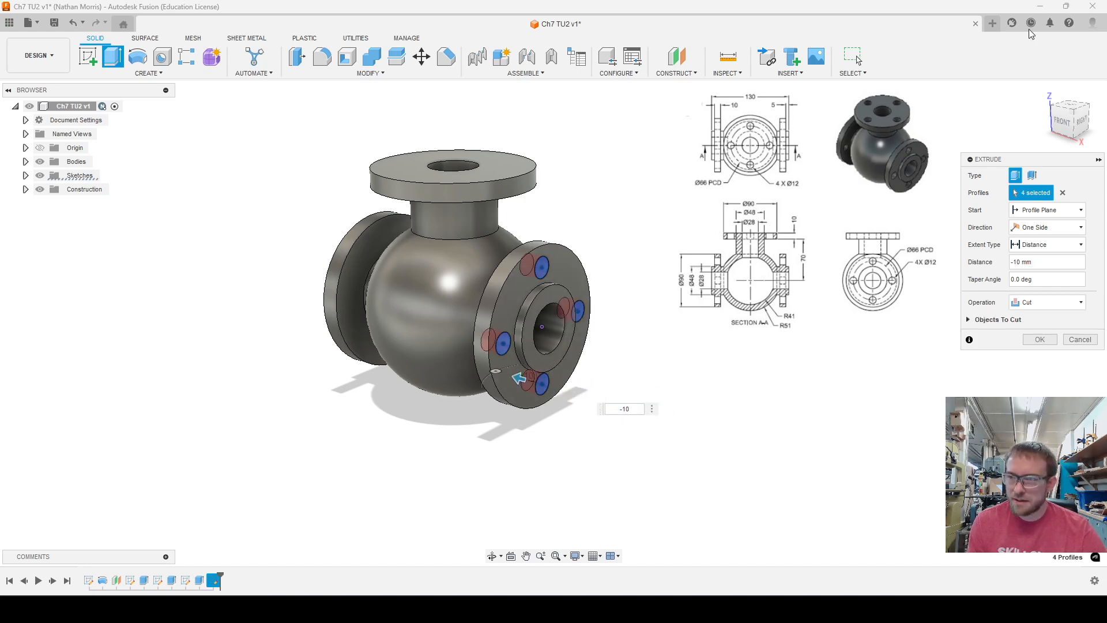
pyautogui.keyDown('shift'); pyautogui.moveTo(404, 231); pyautogui.dragTo(503, 226, button='middle'); pyautogui.keyUp('shift')
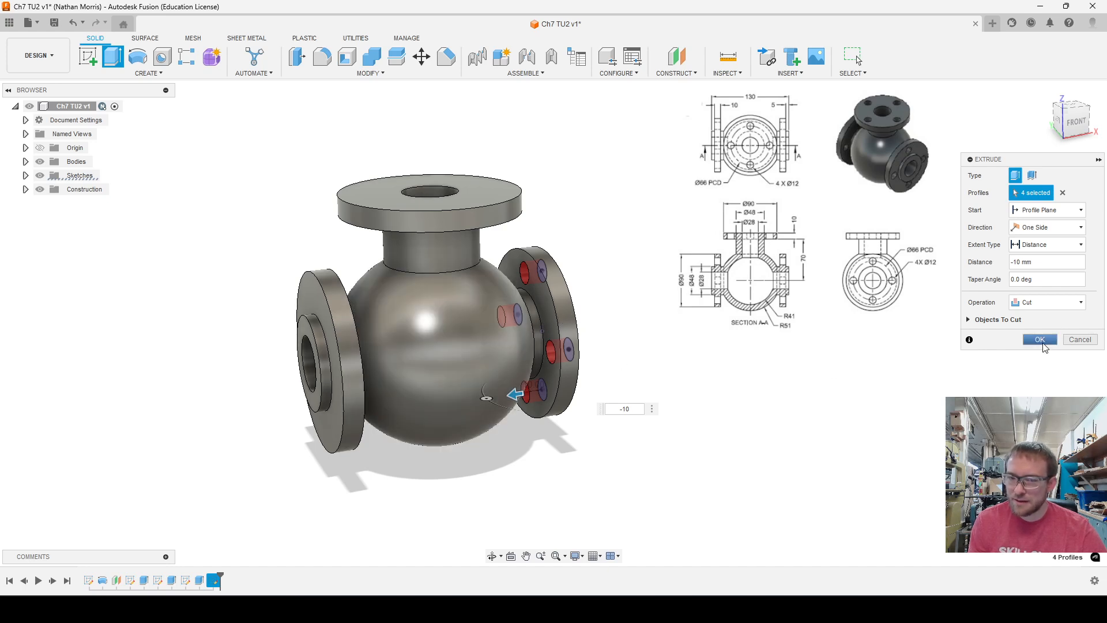
pyautogui.scroll(3, 694, 344)
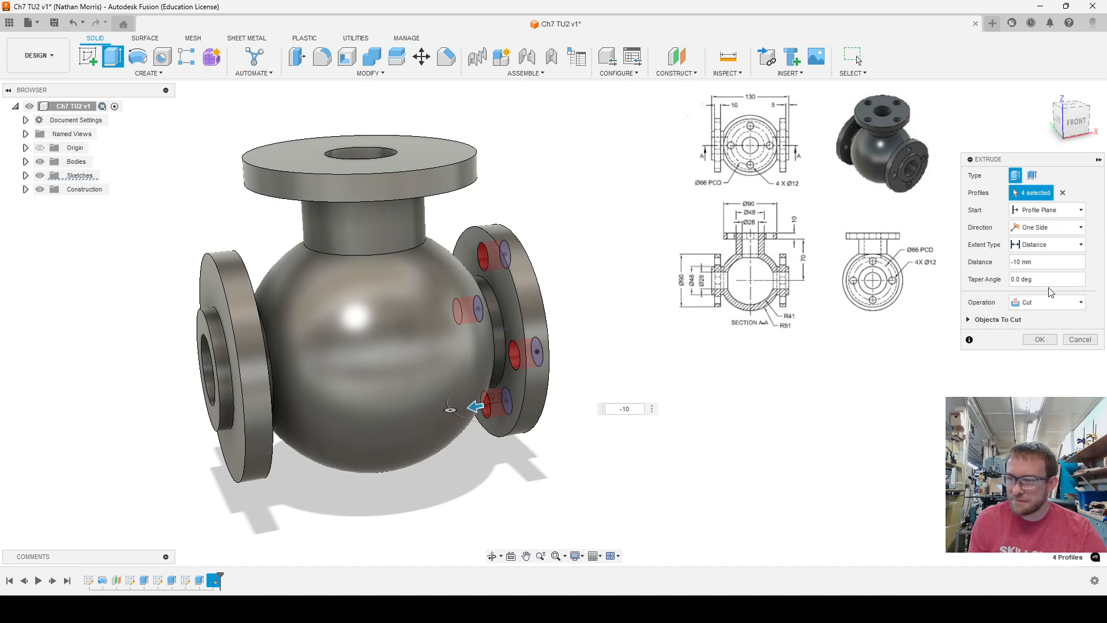
pyautogui.click(1071, 260)
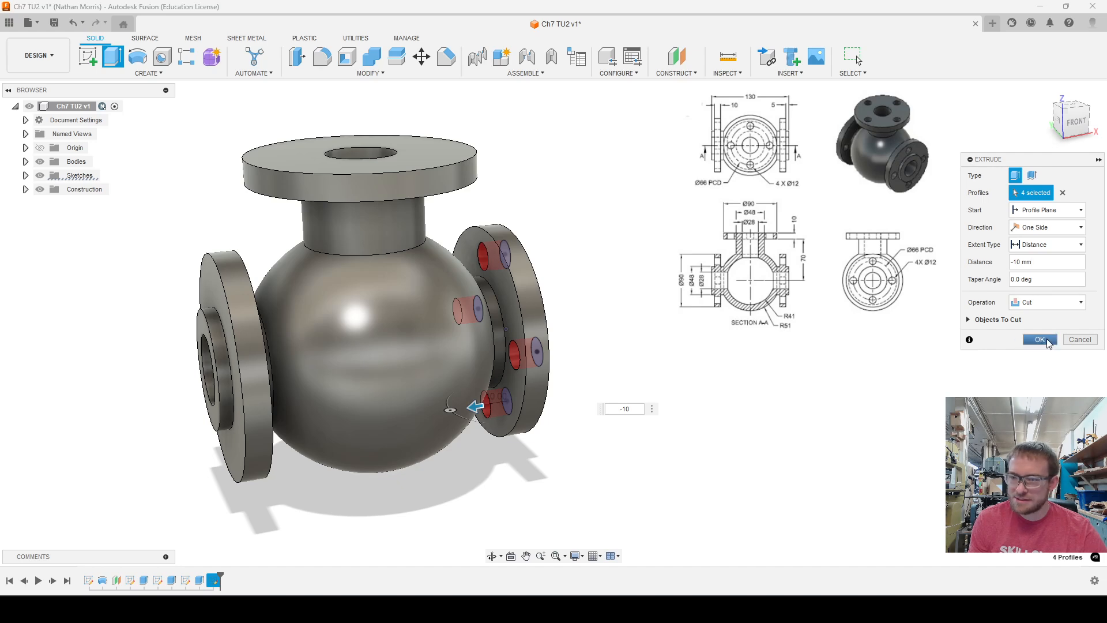
pyautogui.scroll(4, 504, 261)
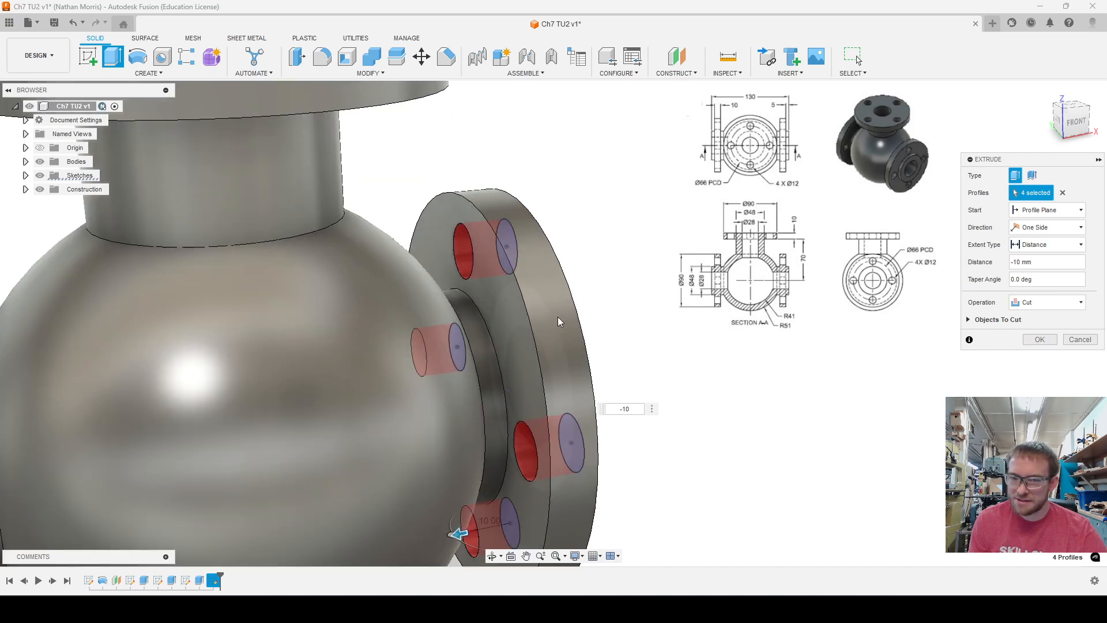
pyautogui.scroll(-5, 516, 326)
pyautogui.scroll(2, 542, 340)
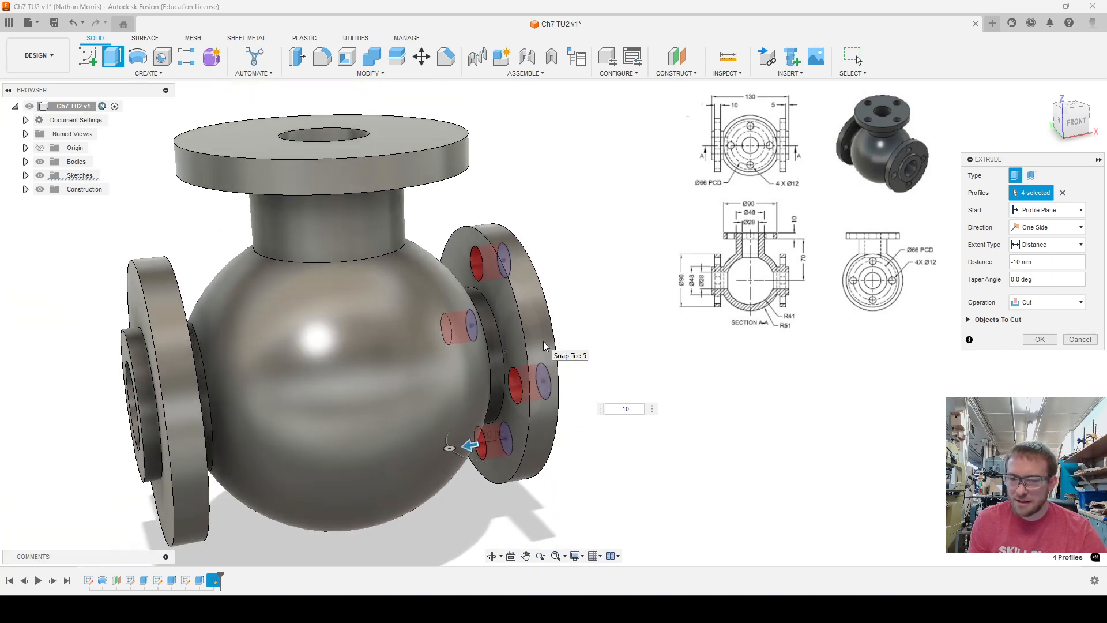
pyautogui.click(1039, 339)
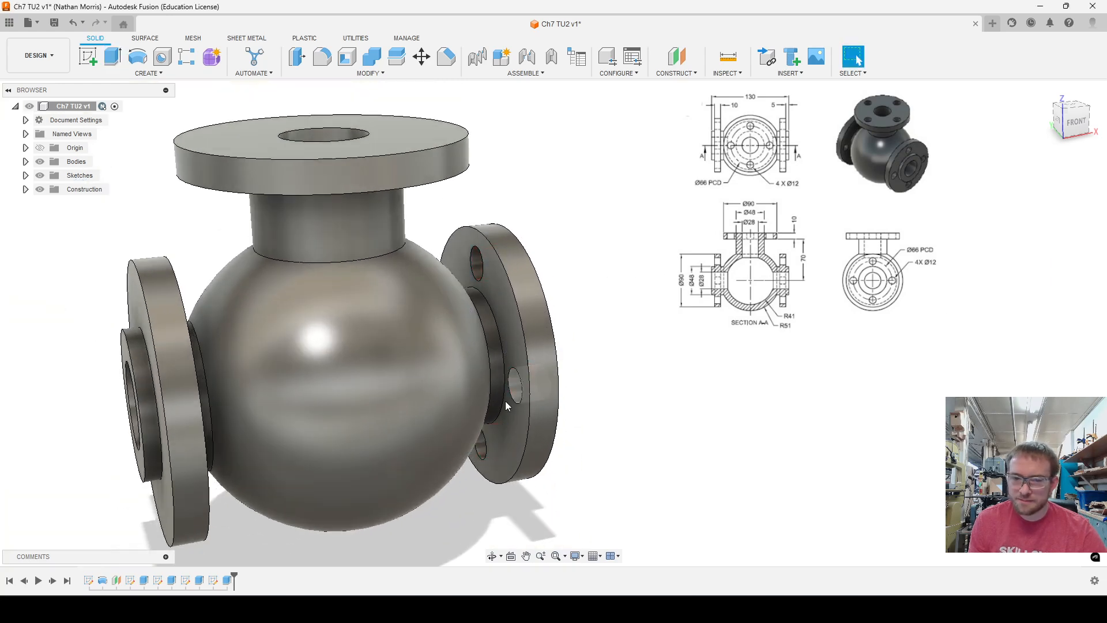
# Reopen the original revolve profile sketch to check the flange dimensions, and close it without edits
pyautogui.click(171, 580)
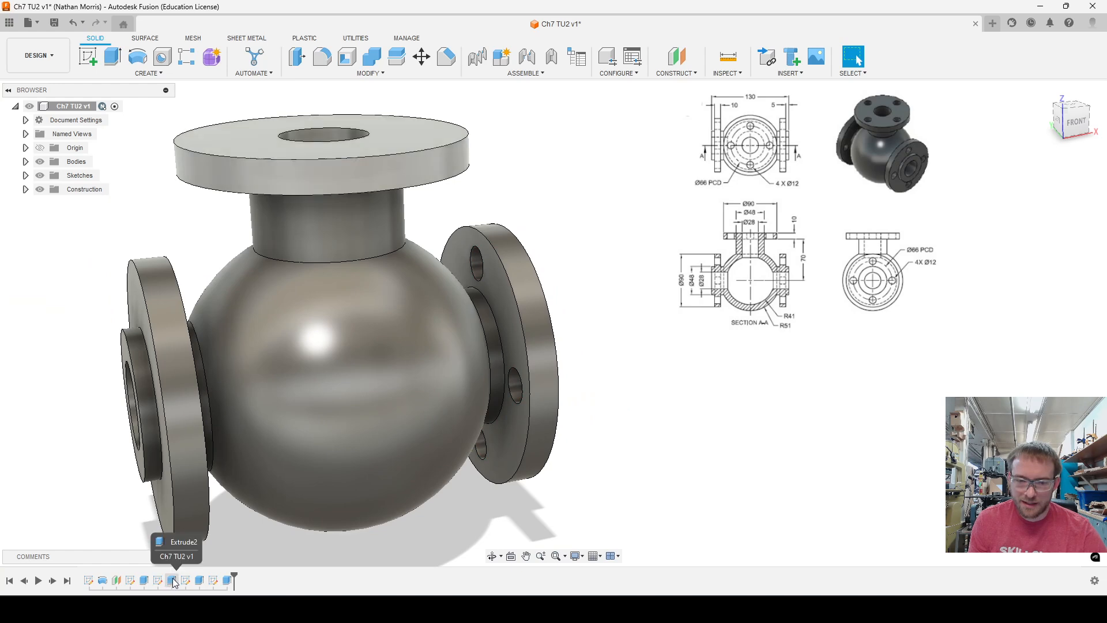
pyautogui.click(141, 581)
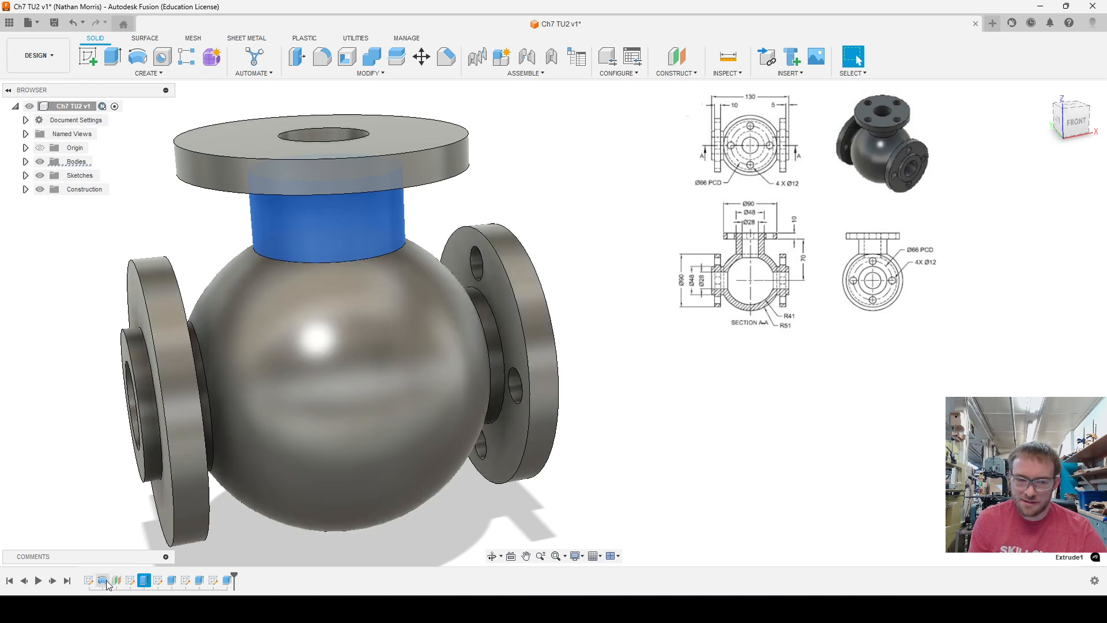
pyautogui.doubleClick(89, 580)
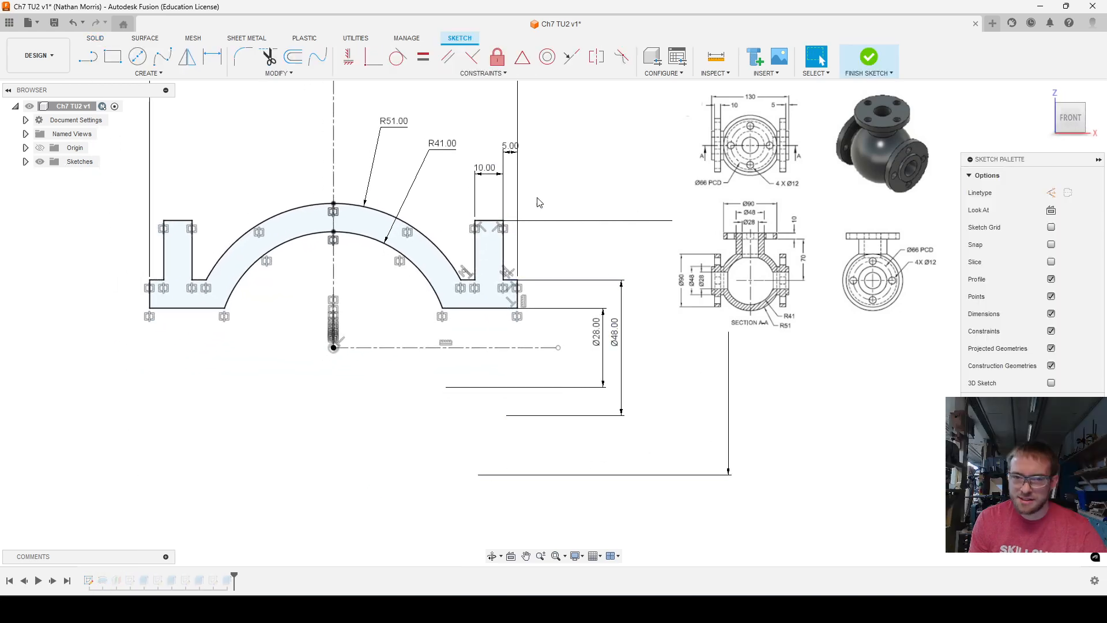
pyautogui.click(897, 57)
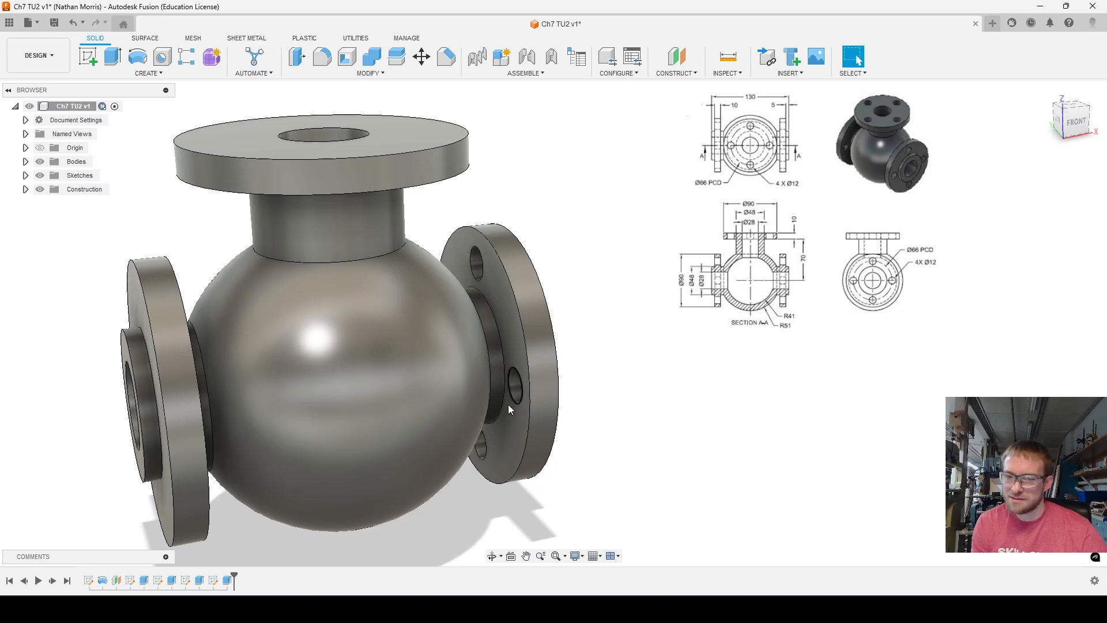
# Start a sketch on the left side flange's outer face and draw a 12 mm diameter circle above the bore
pyautogui.scroll(-3, 760, 179)
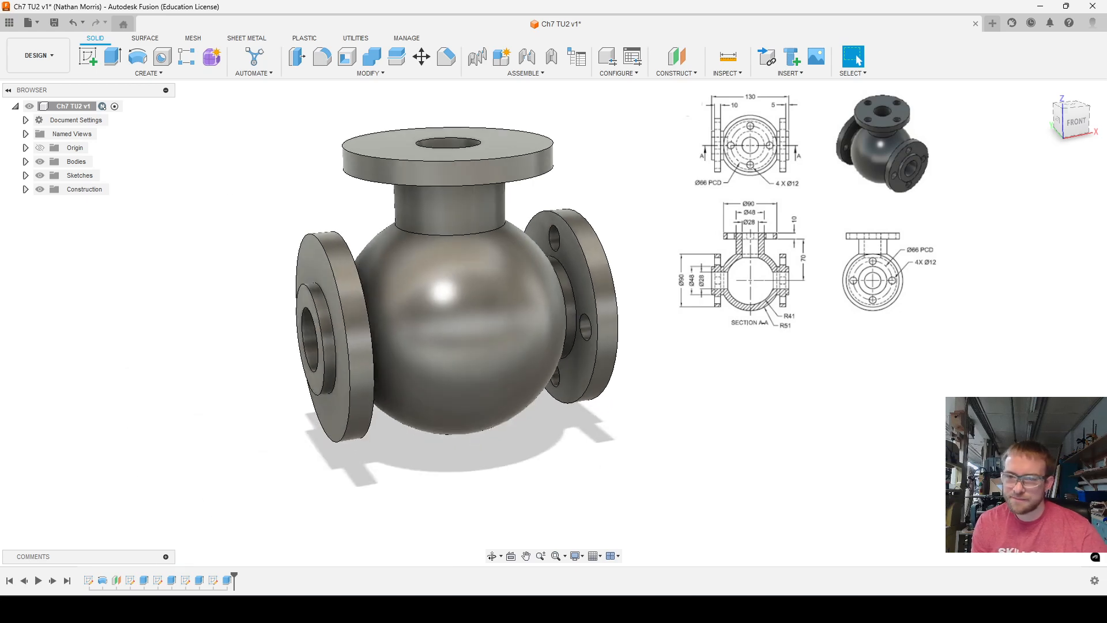
pyautogui.moveTo(1068, 125)
pyautogui.mouseDown()
pyautogui.moveTo(1014, 126)
pyautogui.moveTo(1073, 129)
pyautogui.mouseUp()
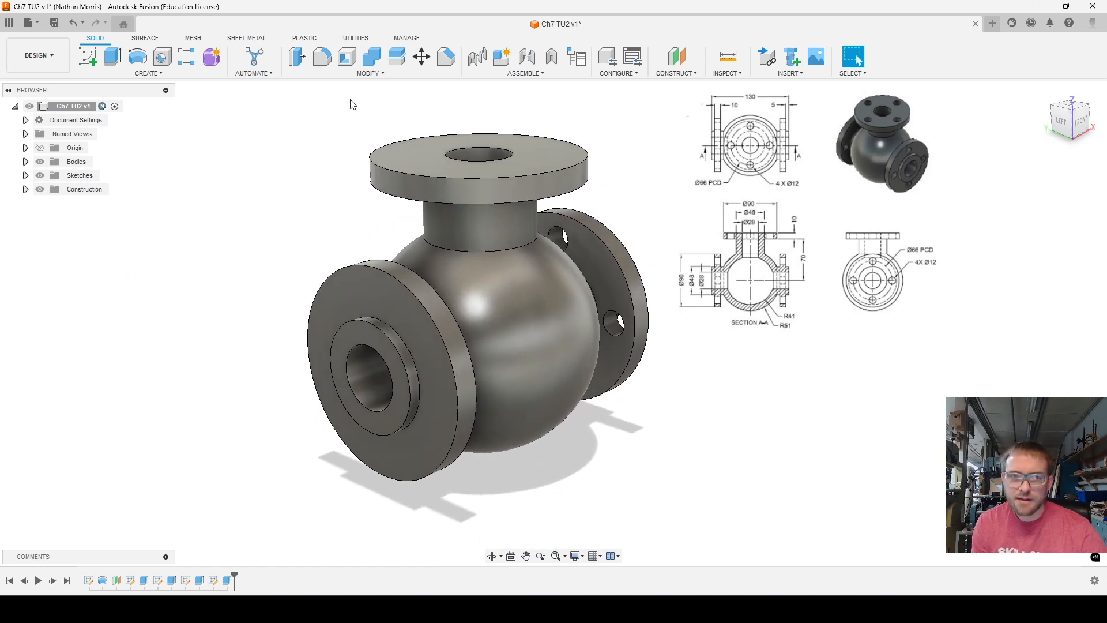
pyautogui.click(87, 56)
pyautogui.click(445, 386)
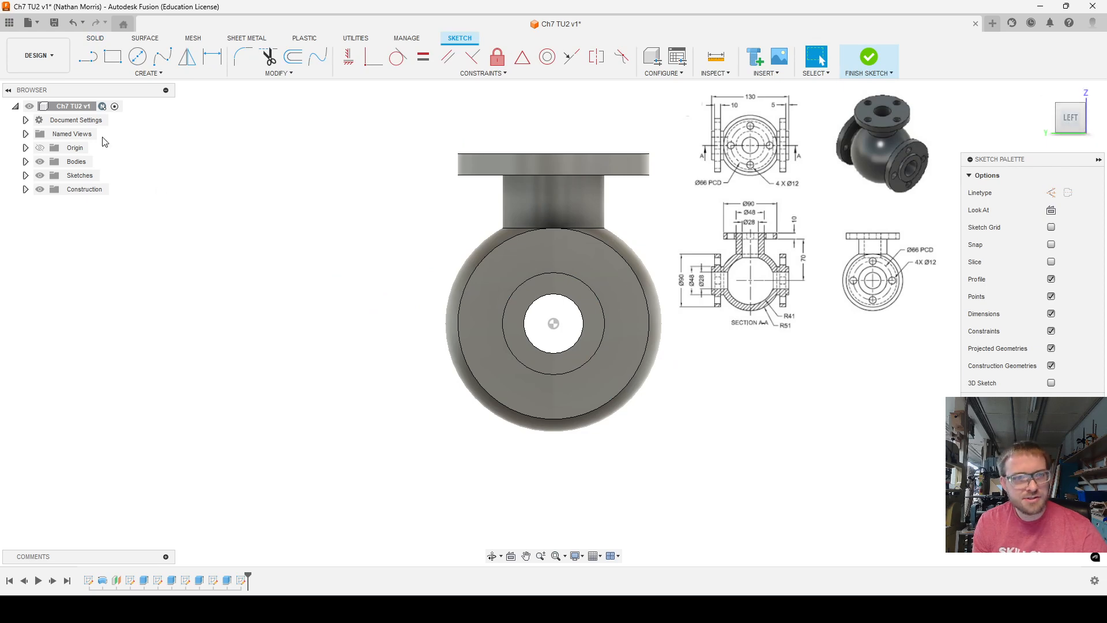
pyautogui.click(137, 56)
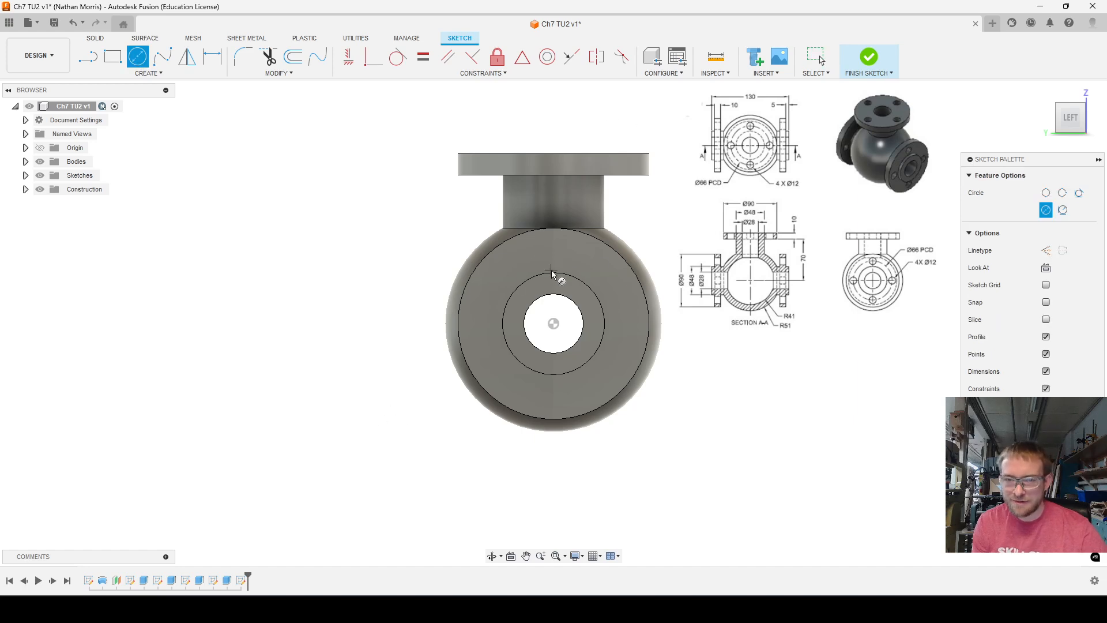
pyautogui.scroll(3, 582, 237)
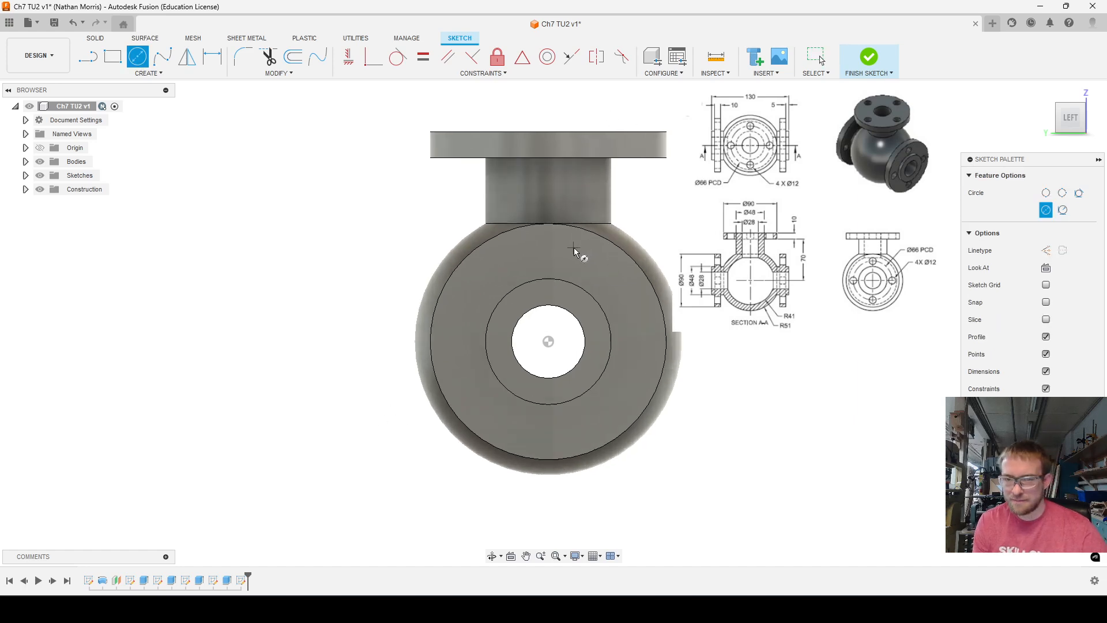
pyautogui.scroll(2, 556, 255)
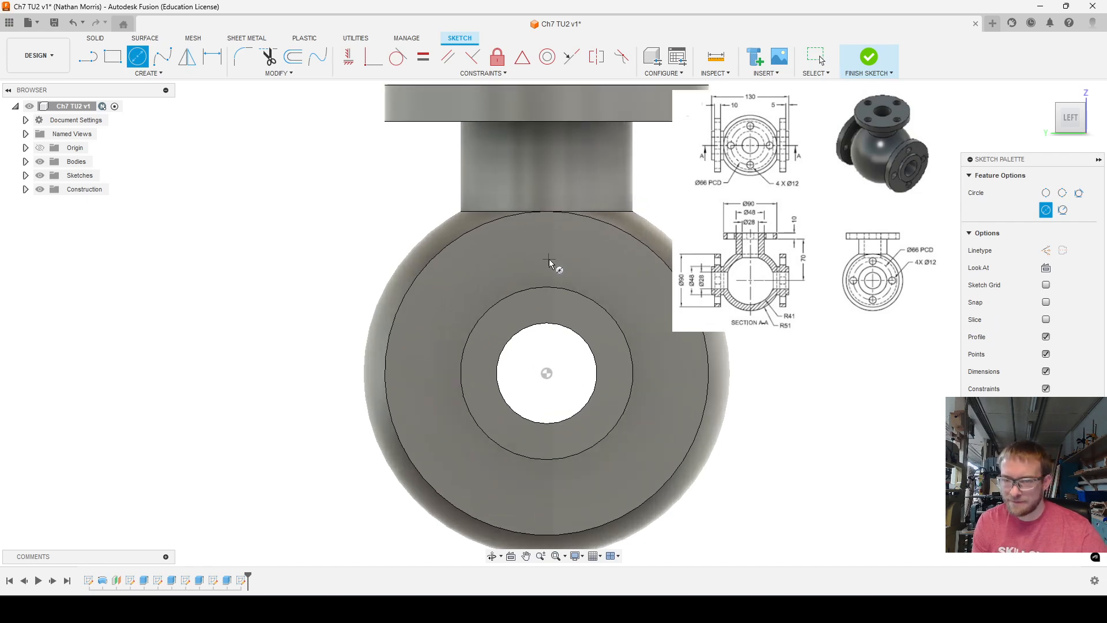
pyautogui.click(544, 249)
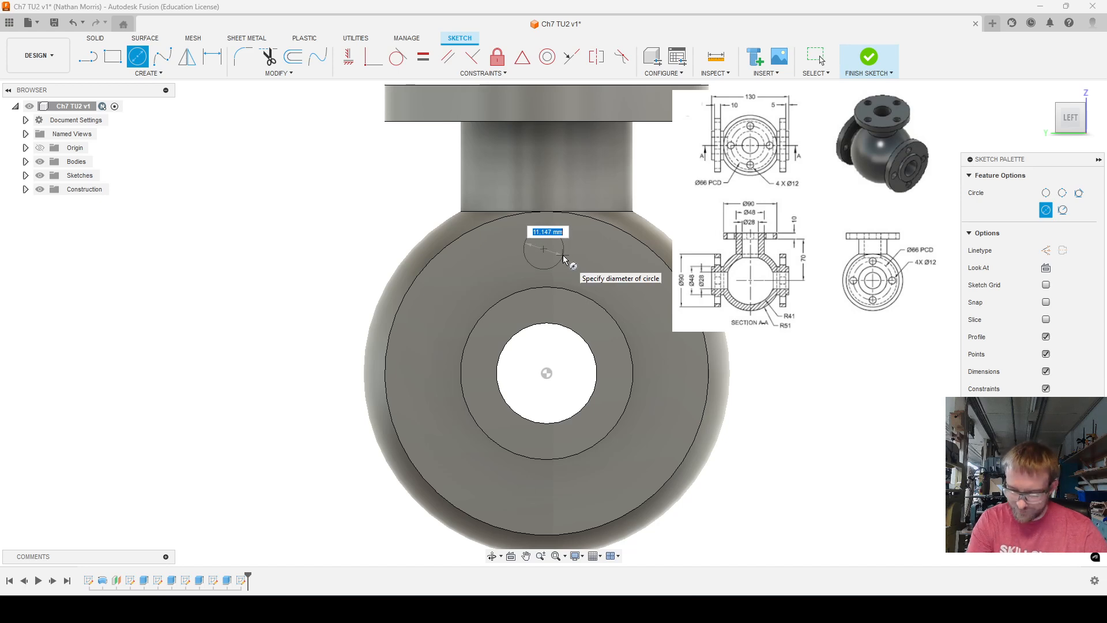
pyautogui.write('12')
pyautogui.press('Return')
pyautogui.press('Escape')
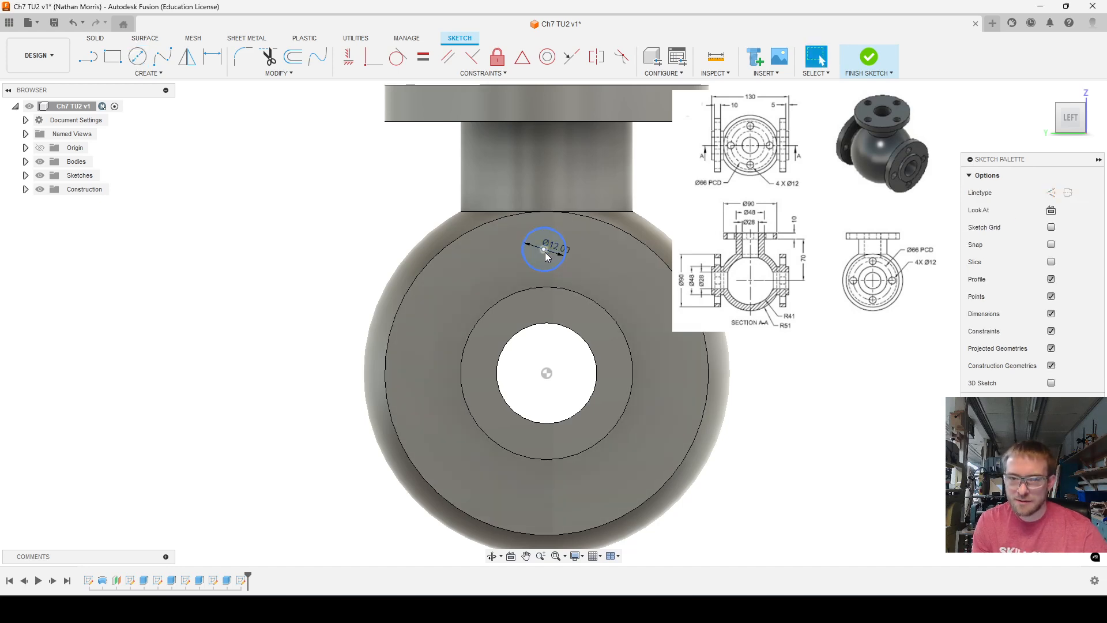
# Constrain the left flange circle's center vertically in line with the origin and dimension their distance at 33 mm
pyautogui.click(349, 57)
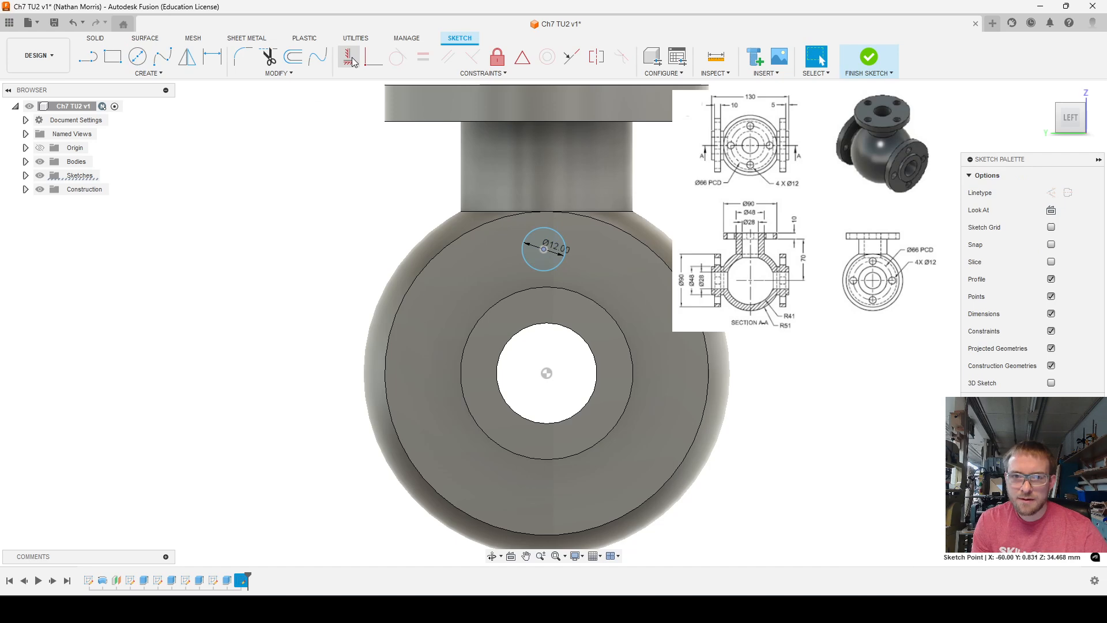
pyautogui.click(547, 375)
pyautogui.press('Escape')
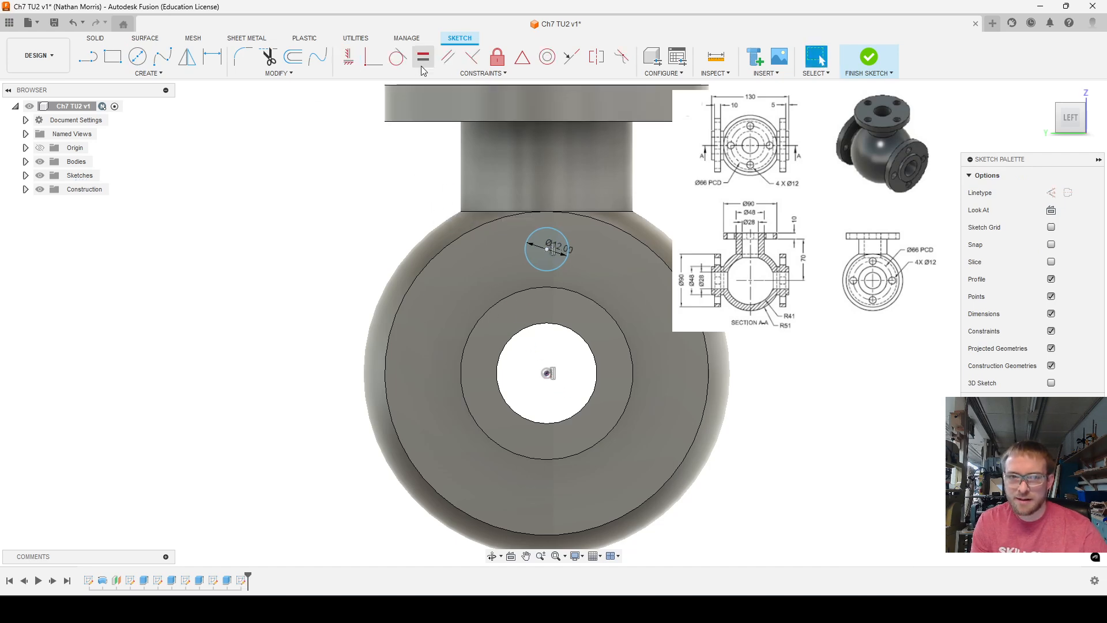
pyautogui.press('d')
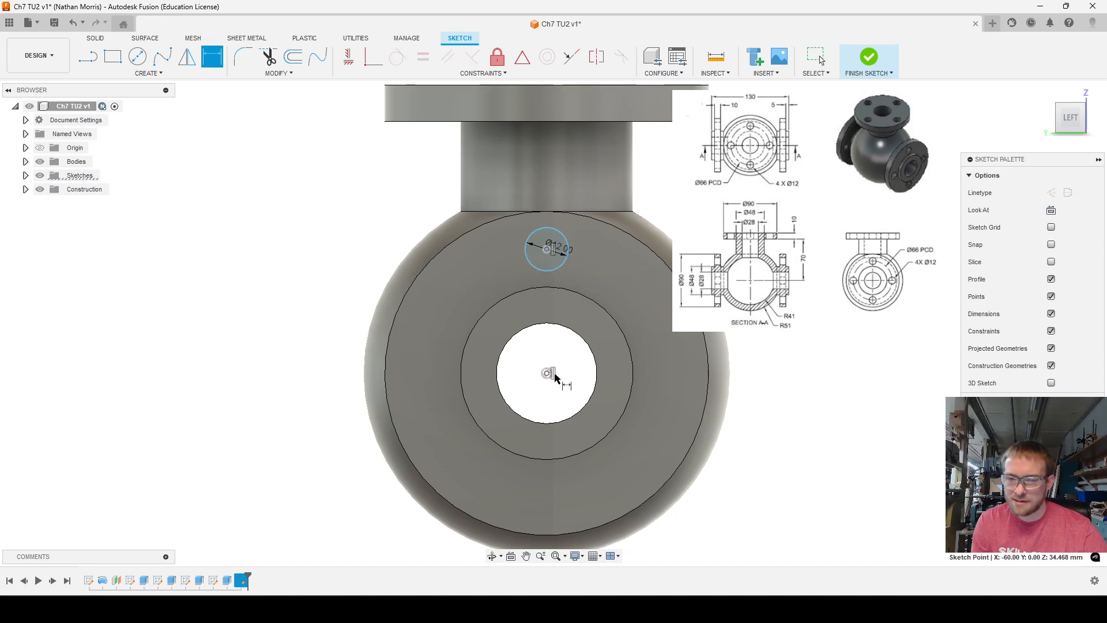
pyautogui.click(547, 373)
pyautogui.click(628, 294)
pyautogui.write('33')
pyautogui.press('Return')
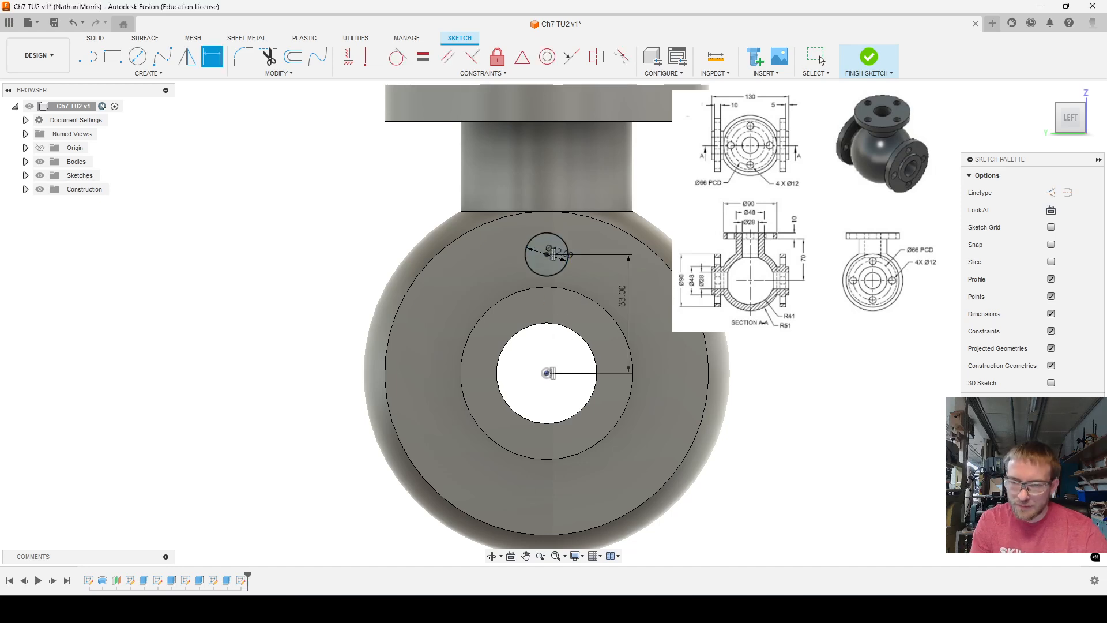
pyautogui.press('Escape')
# Pattern the left flange's 12 mm circle circularly around the origin with a quantity of 4
pyautogui.click(149, 73)
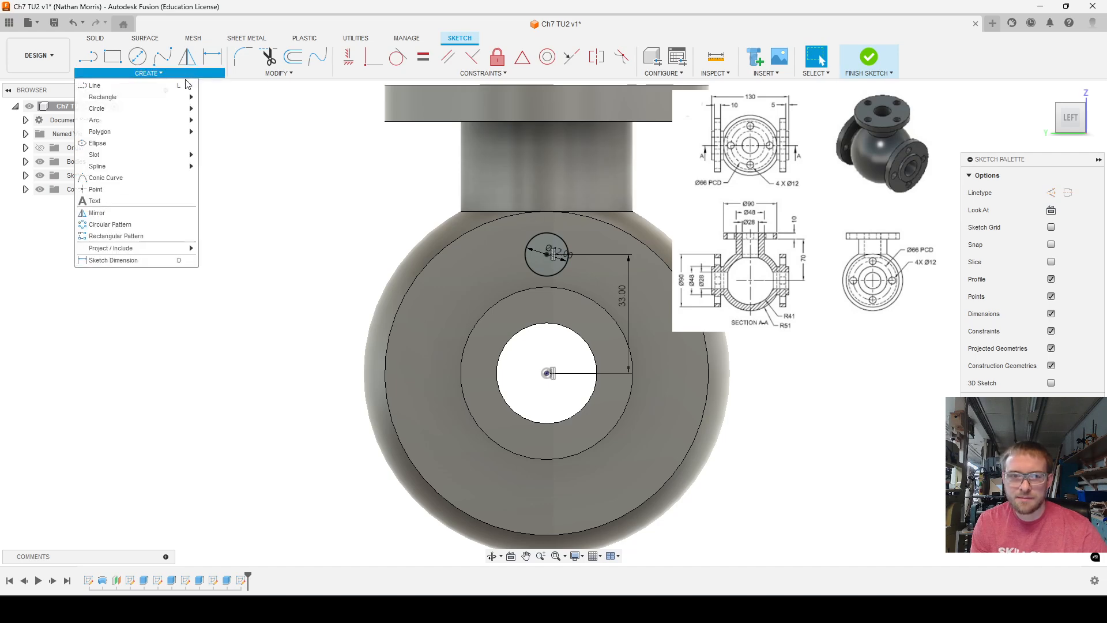
pyautogui.click(566, 269)
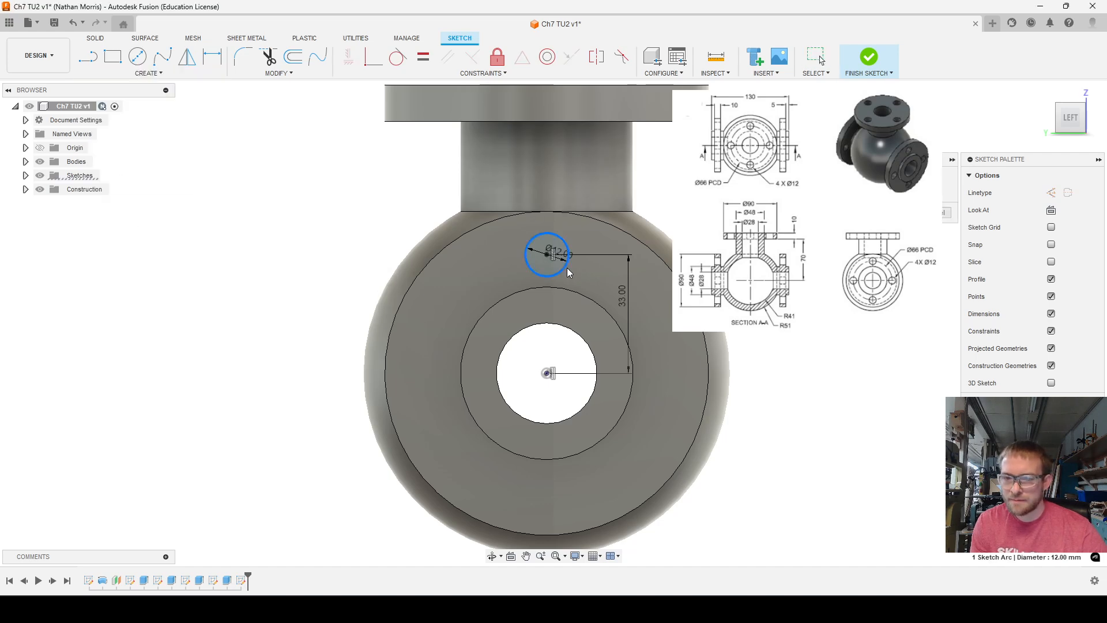
pyautogui.press('Escape')
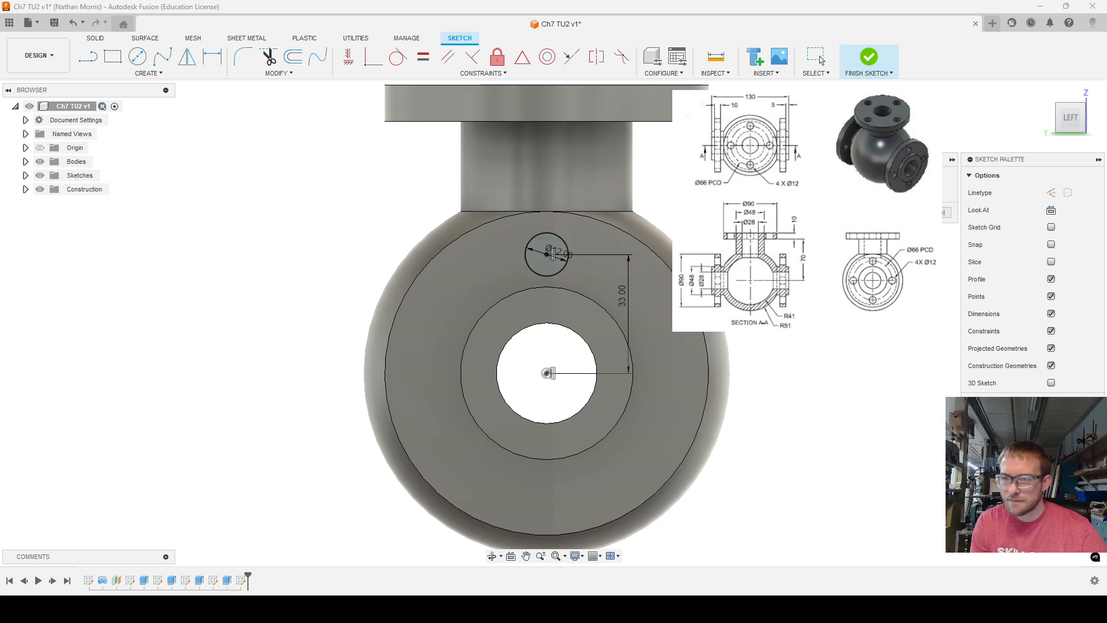
pyautogui.click(547, 373)
pyautogui.click(943, 240)
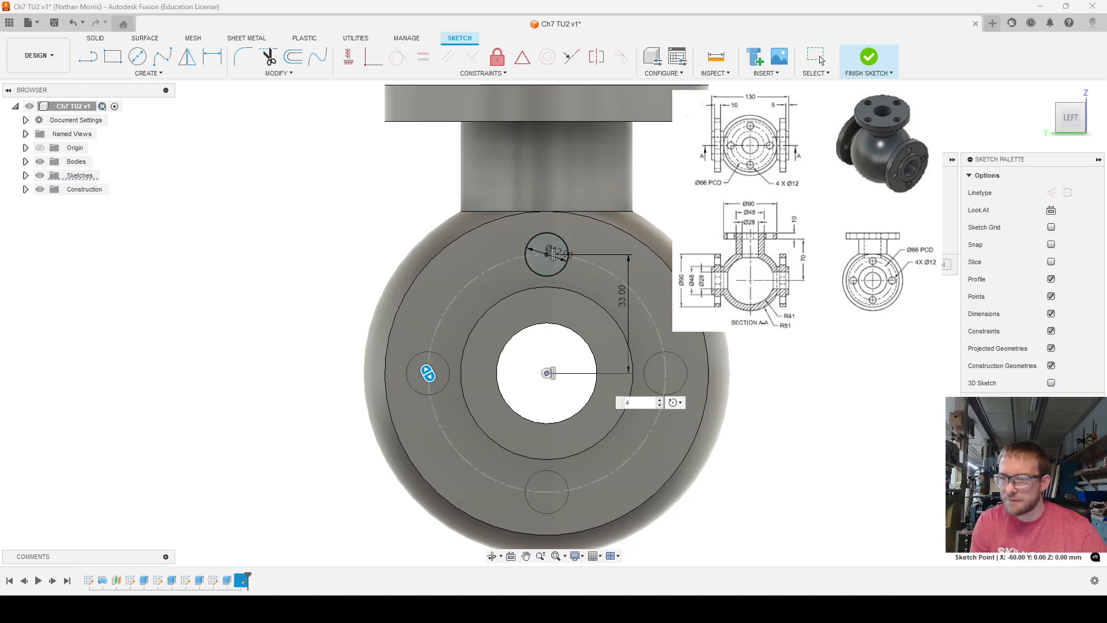
# Finish the left flange sketch and set up a 10 mm deep cut extrusion of its four circles into the flange
pyautogui.click(869, 58)
pyautogui.press('e')
pyautogui.click(374, 296)
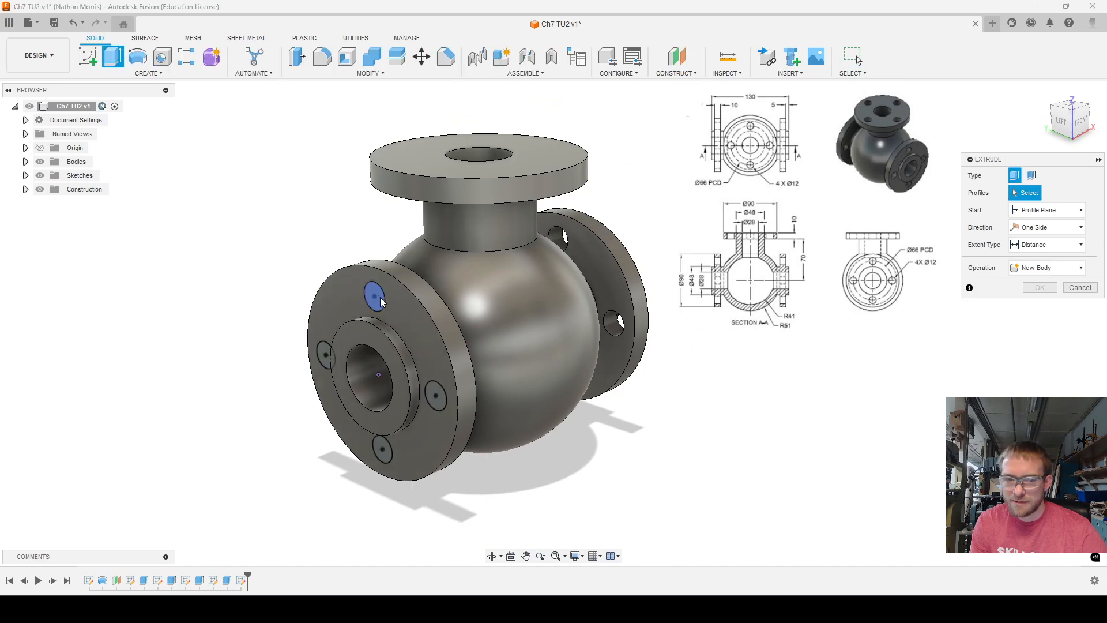
pyautogui.click(435, 395)
pyautogui.click(382, 455)
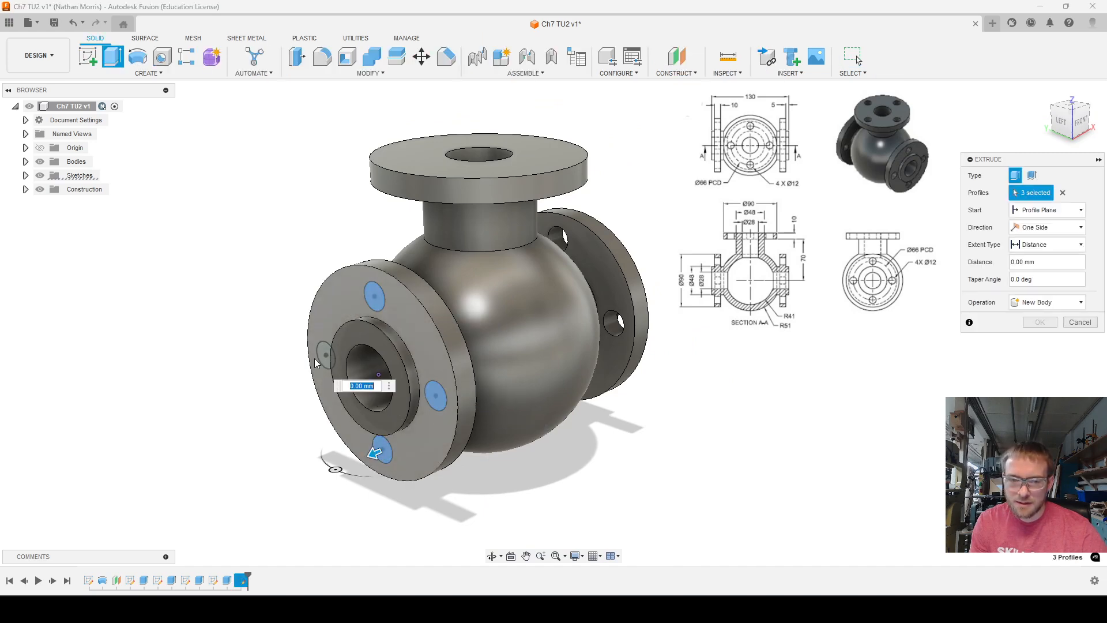
pyautogui.click(320, 357)
pyautogui.click(1065, 135)
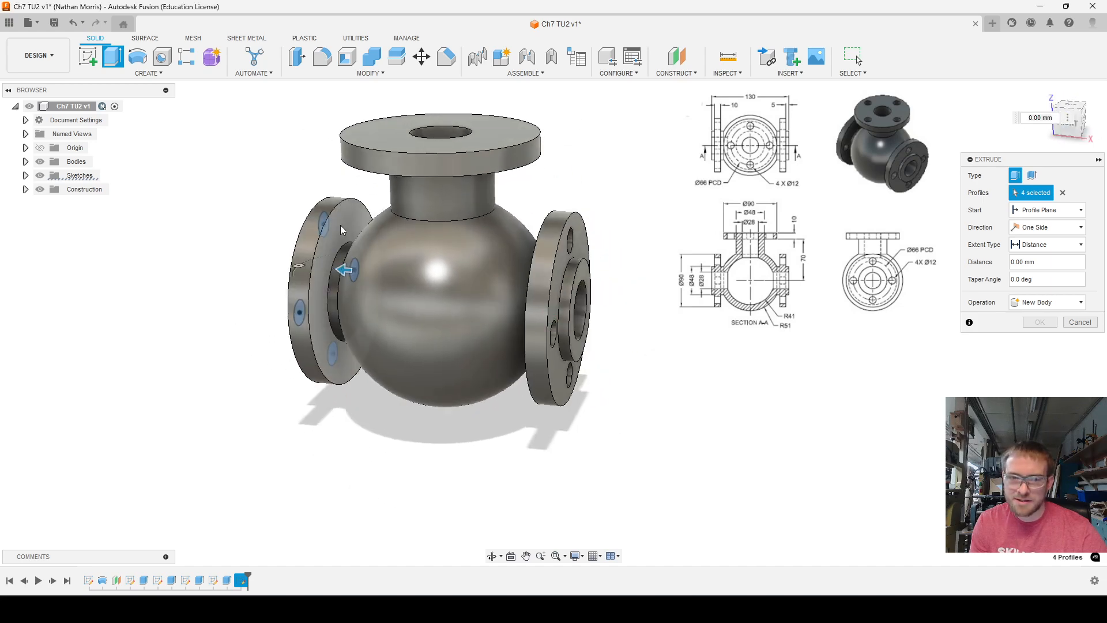
pyautogui.moveTo(345, 270); pyautogui.dragTo(430, 275)
pyautogui.click(1078, 143)
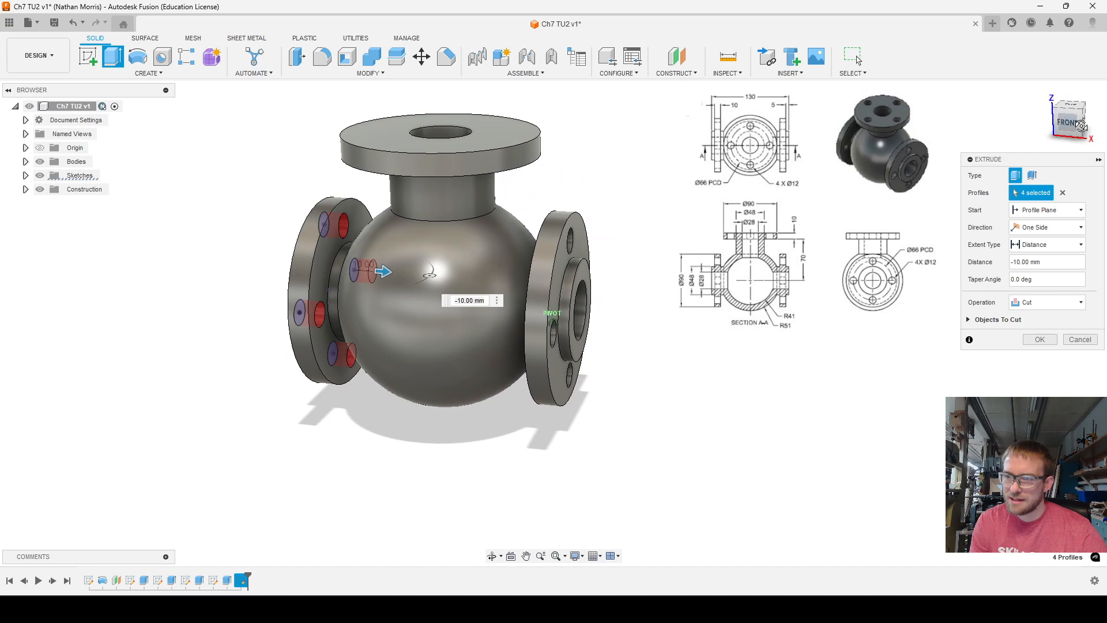
# Change the cut's extent to end at the left flange's back face and complete the four bolt holes
pyautogui.click(1036, 245)
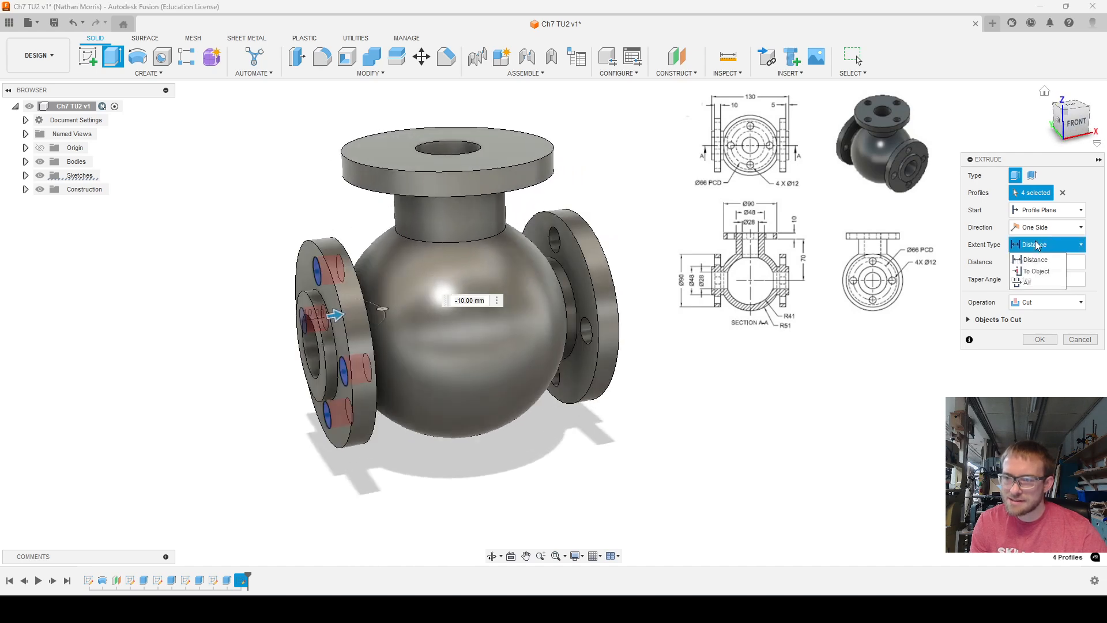
pyautogui.click(1035, 271)
pyautogui.click(1073, 134)
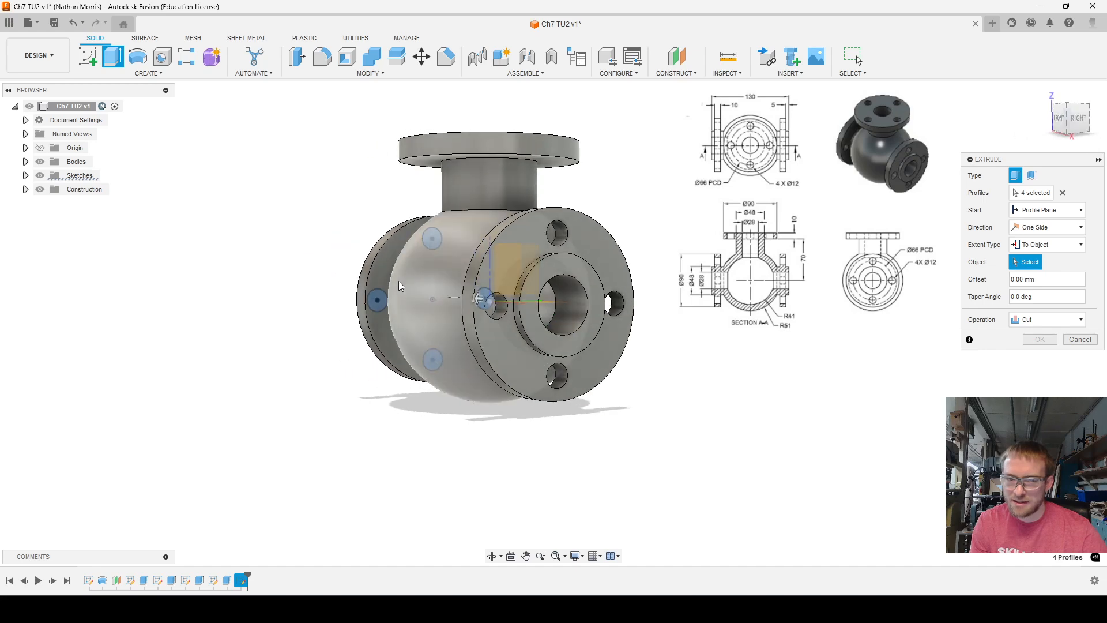
pyautogui.click(383, 268)
pyautogui.click(1068, 124)
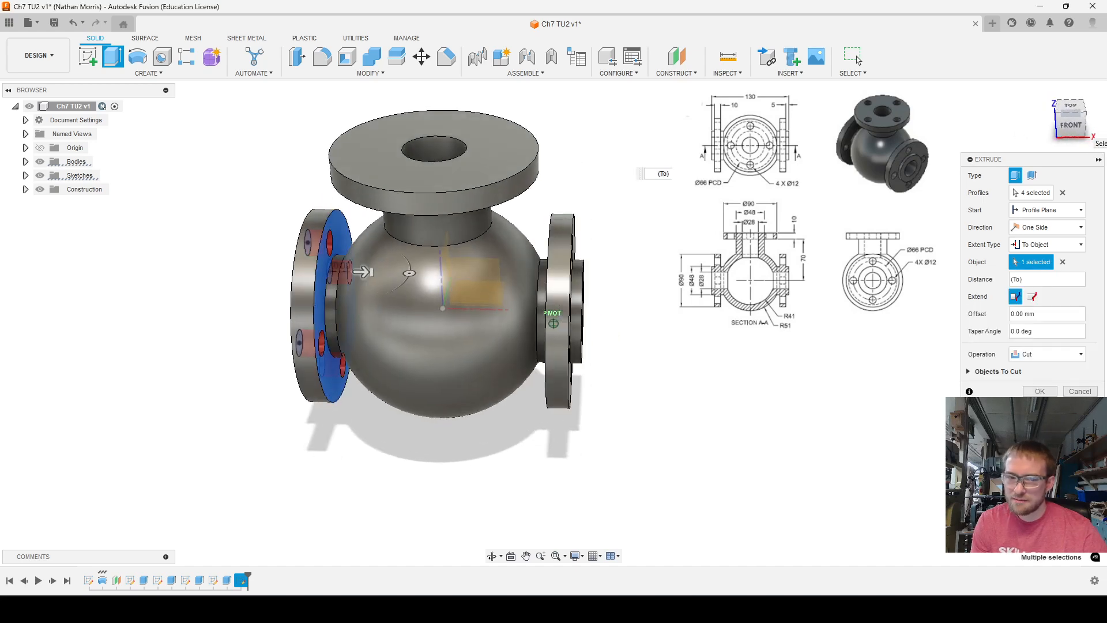
pyautogui.click(1035, 390)
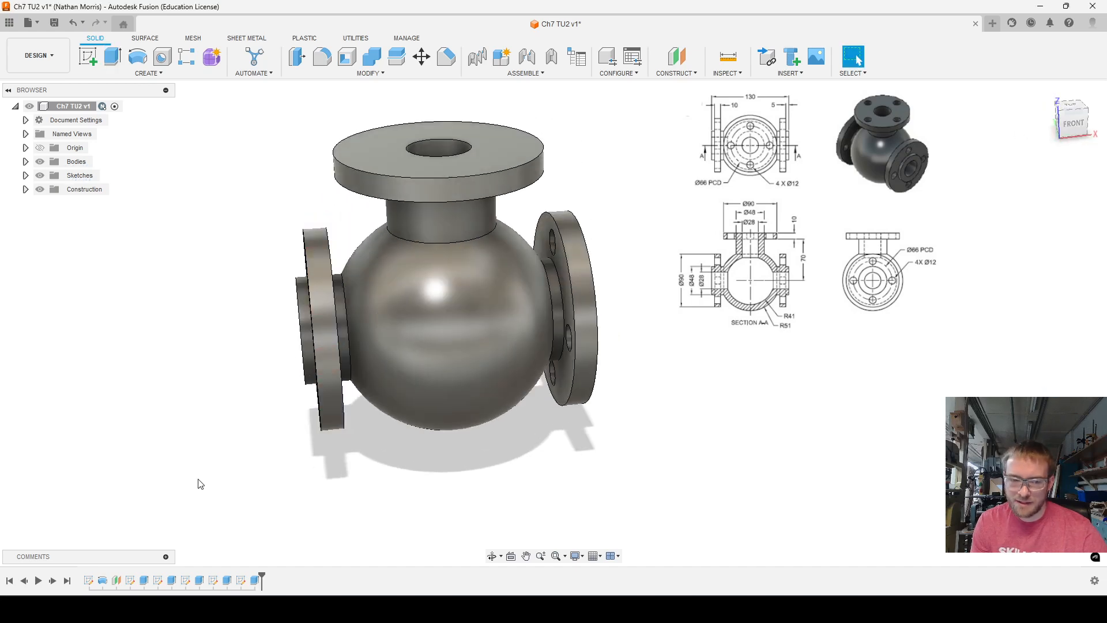
# Reopen the original revolve profile sketch and try editing the flange's 10 mm thickness dimension
pyautogui.doubleClick(88, 581)
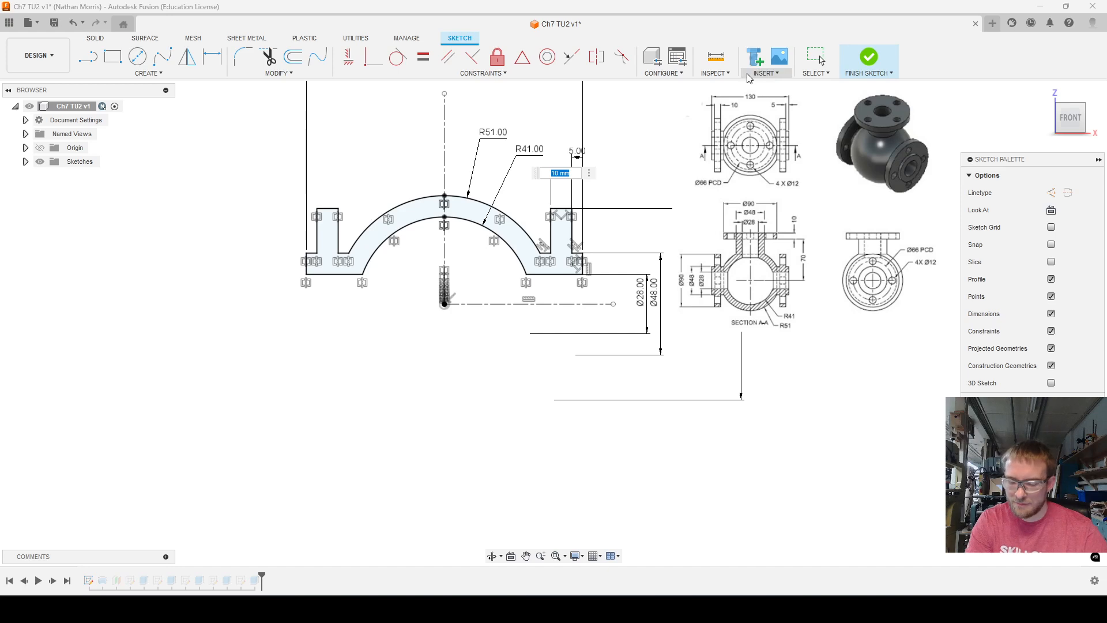
pyautogui.press('Return')
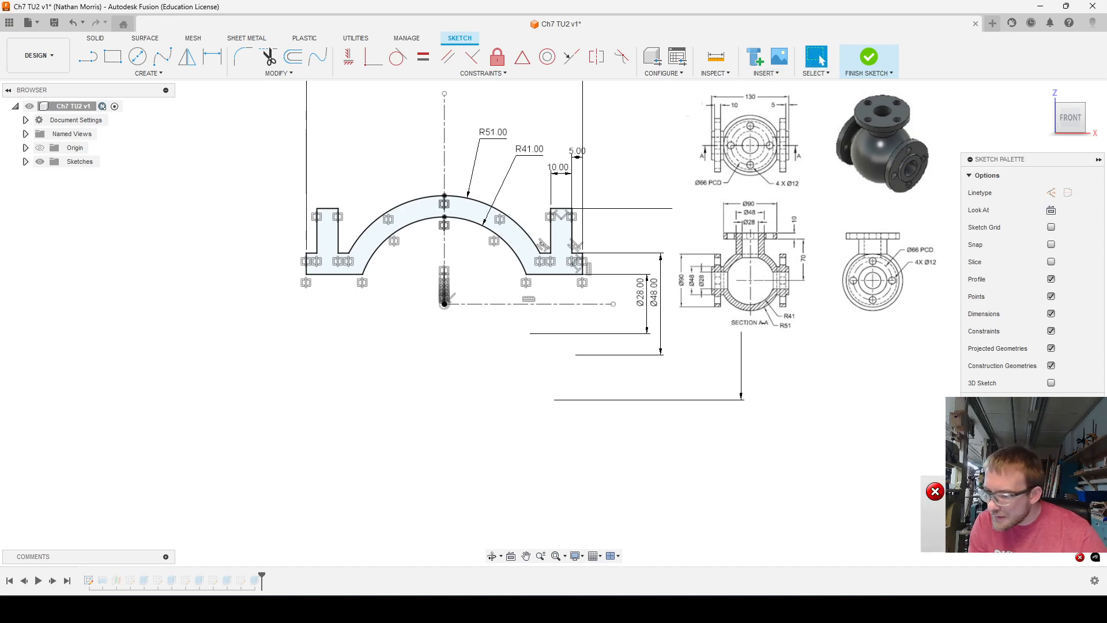
pyautogui.scroll(-2, 819, 447)
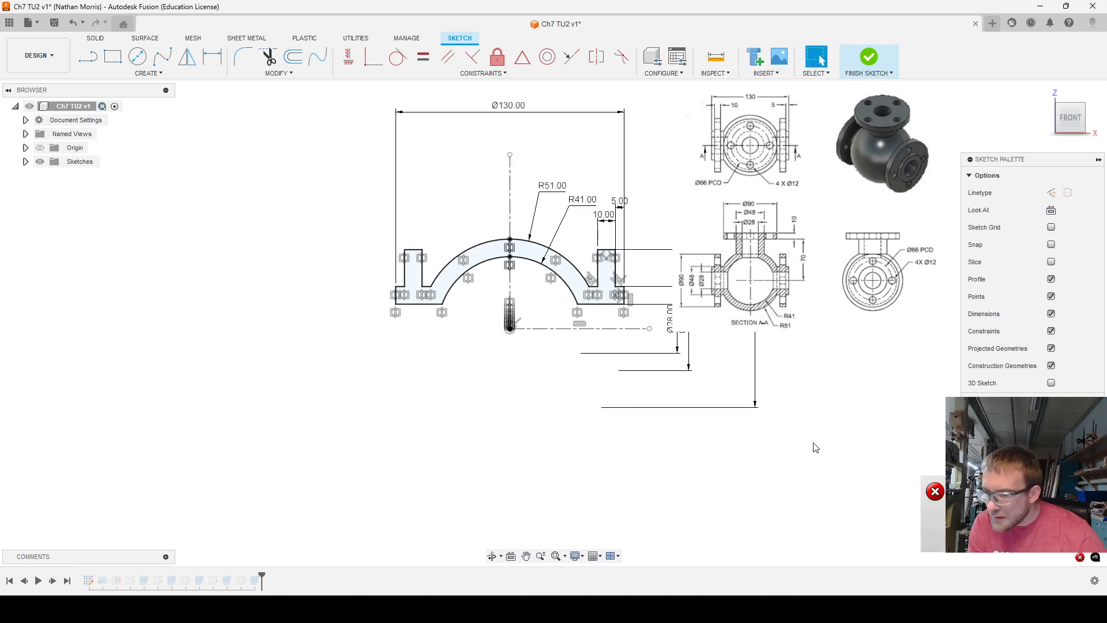
pyautogui.scroll(3, 789, 456)
pyautogui.doubleClick(570, 176)
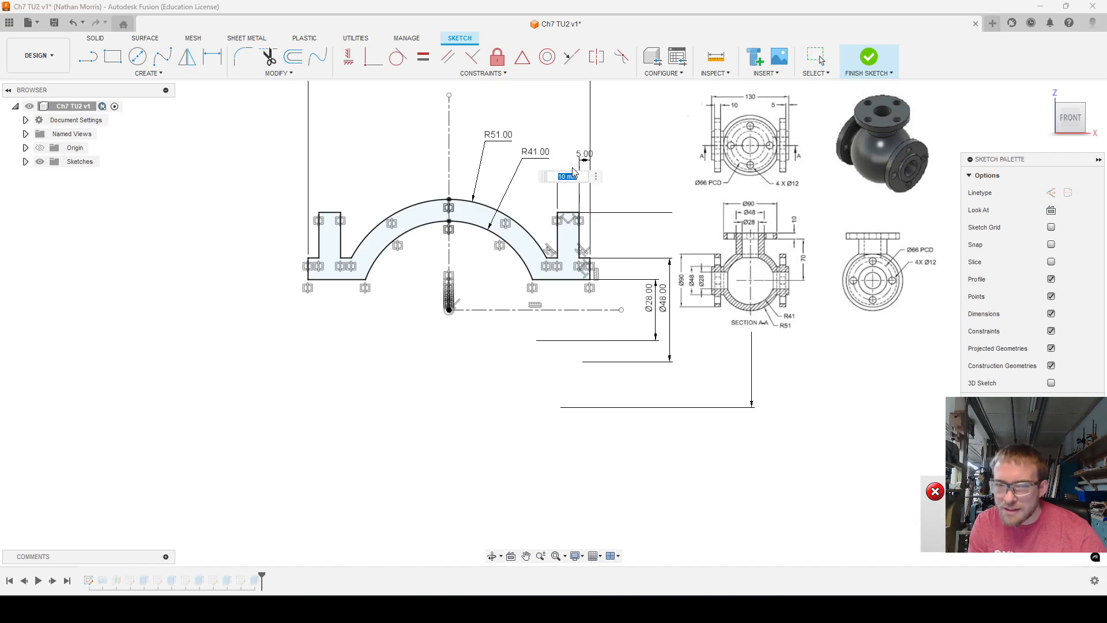
pyautogui.scroll(-1, 695, 460)
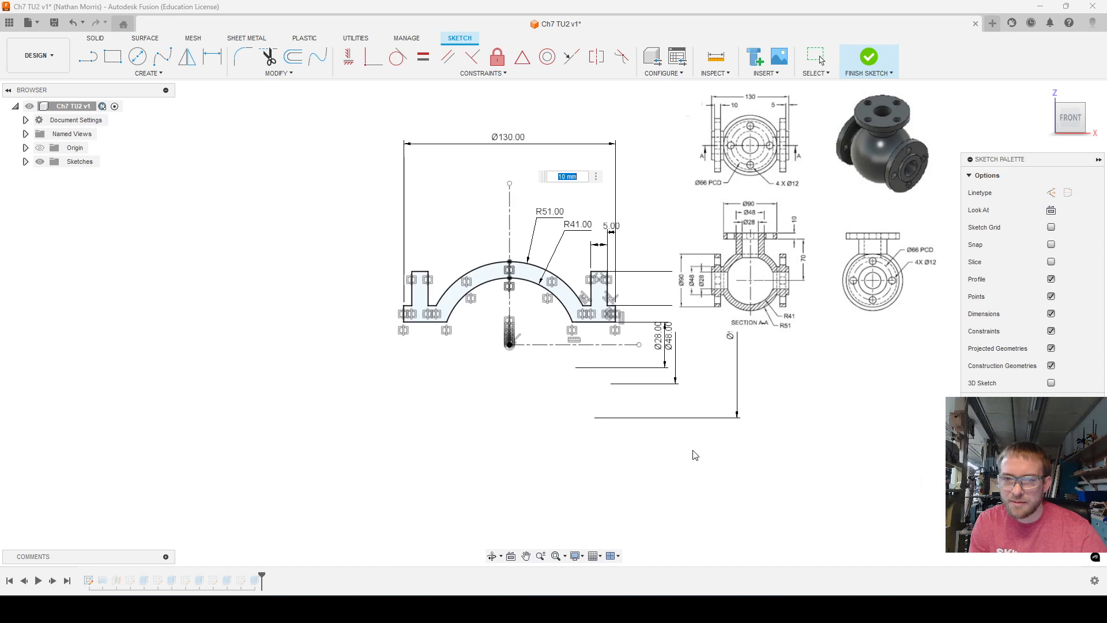
pyautogui.scroll(3, 571, 350)
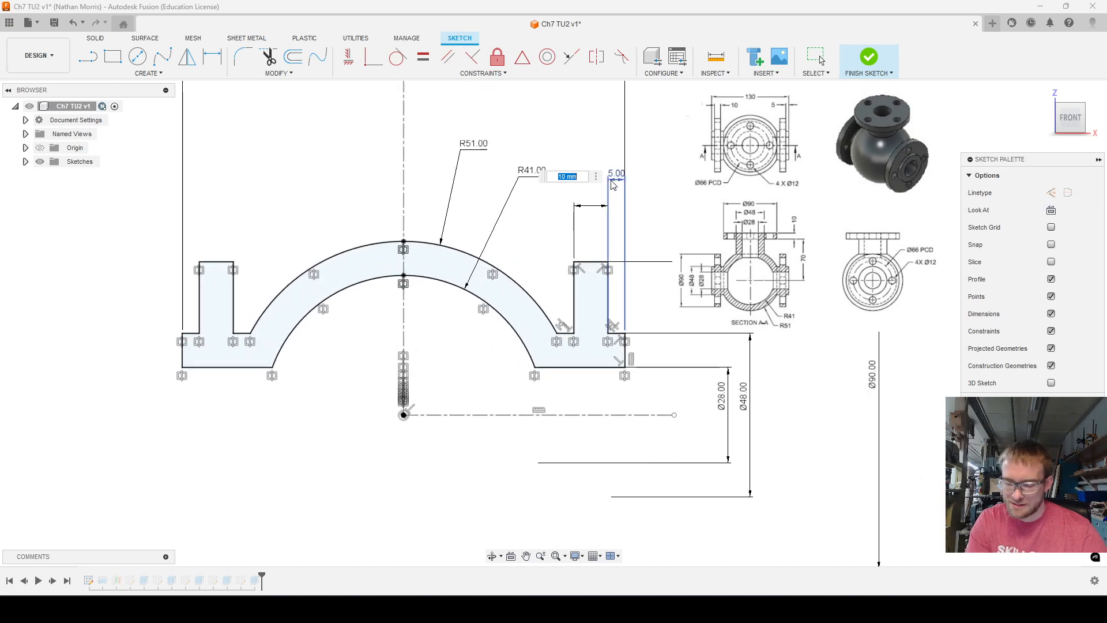
pyautogui.press('Return')
pyautogui.press('Escape')
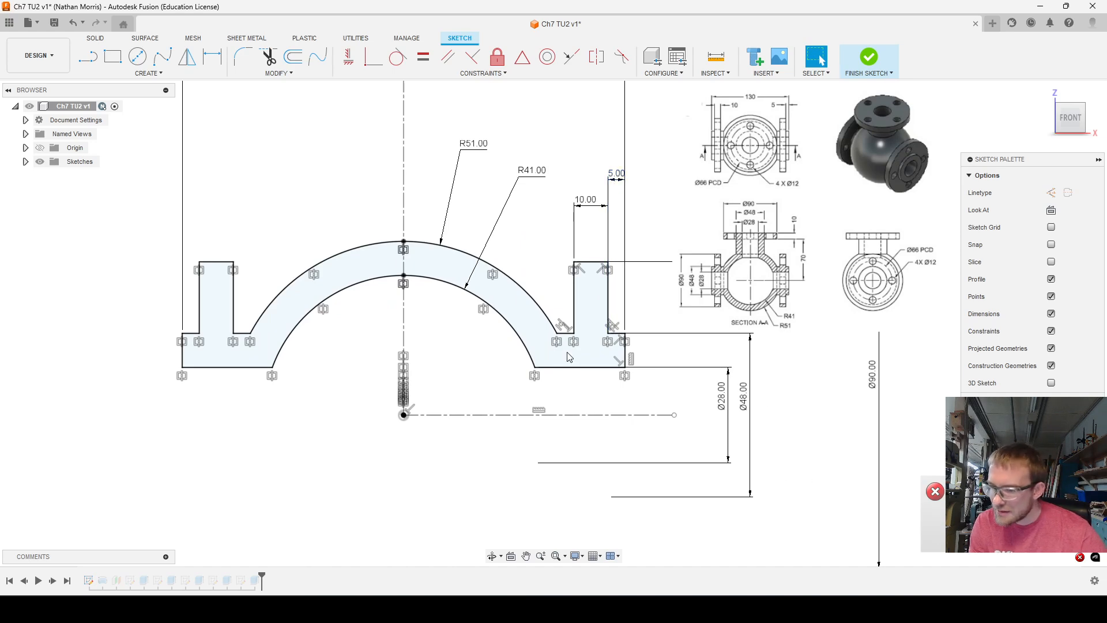
# Delete the profile's 130 mm overall dimension, set the flange thickness to 15 mm, and finish the sketch
pyautogui.scroll(-2, 436, 428)
pyautogui.click(435, 155)
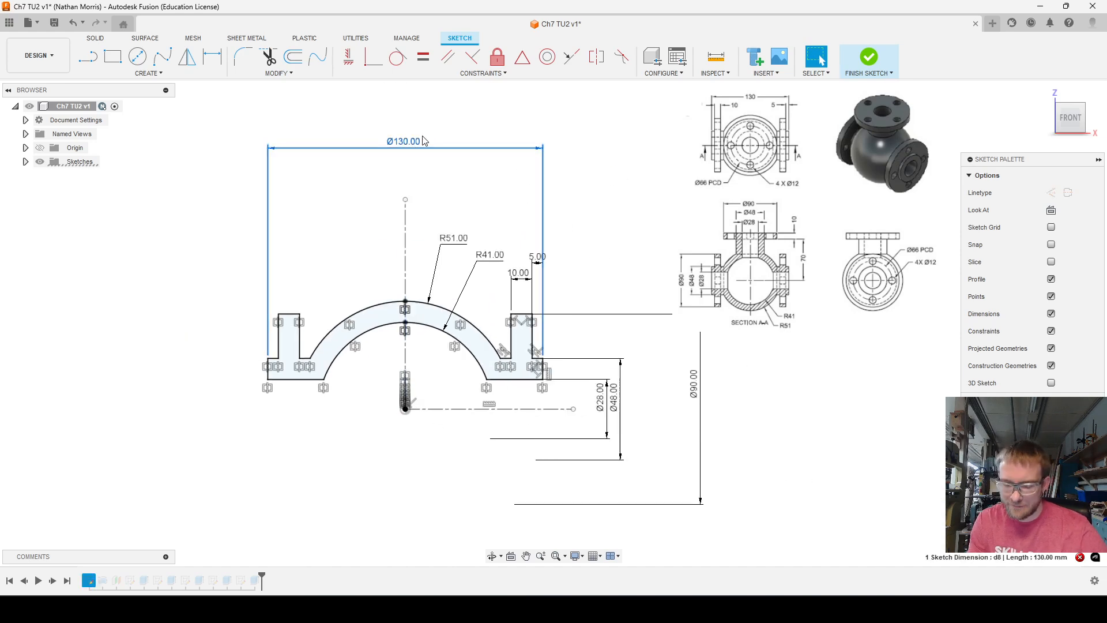
pyautogui.press('Delete')
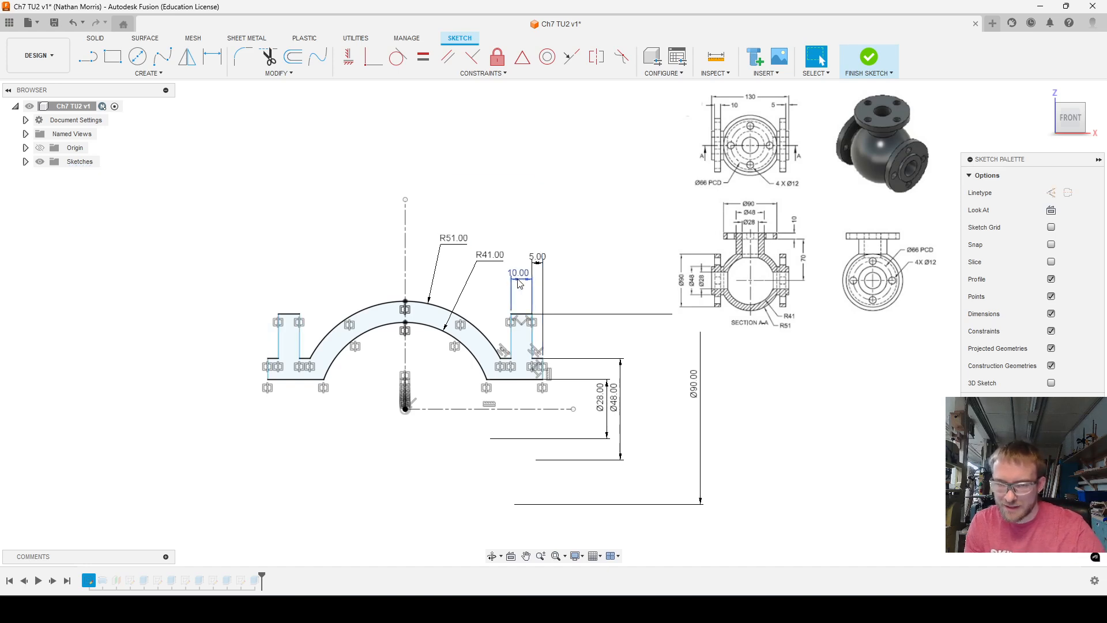
pyautogui.doubleClick(518, 274)
pyautogui.write('15')
pyautogui.press('Return')
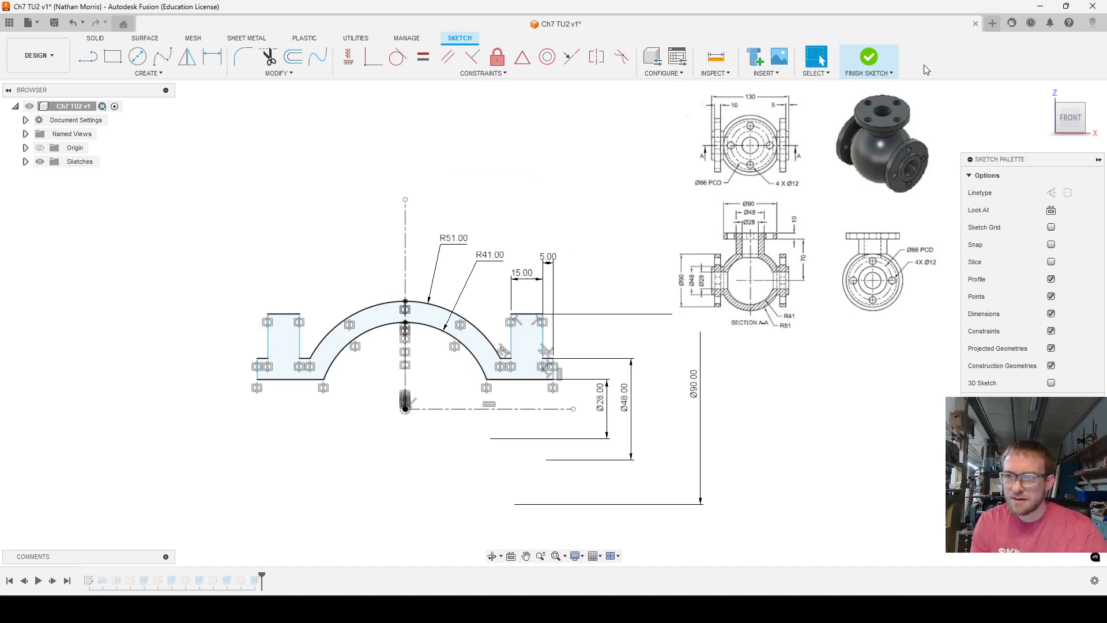
pyautogui.click(869, 58)
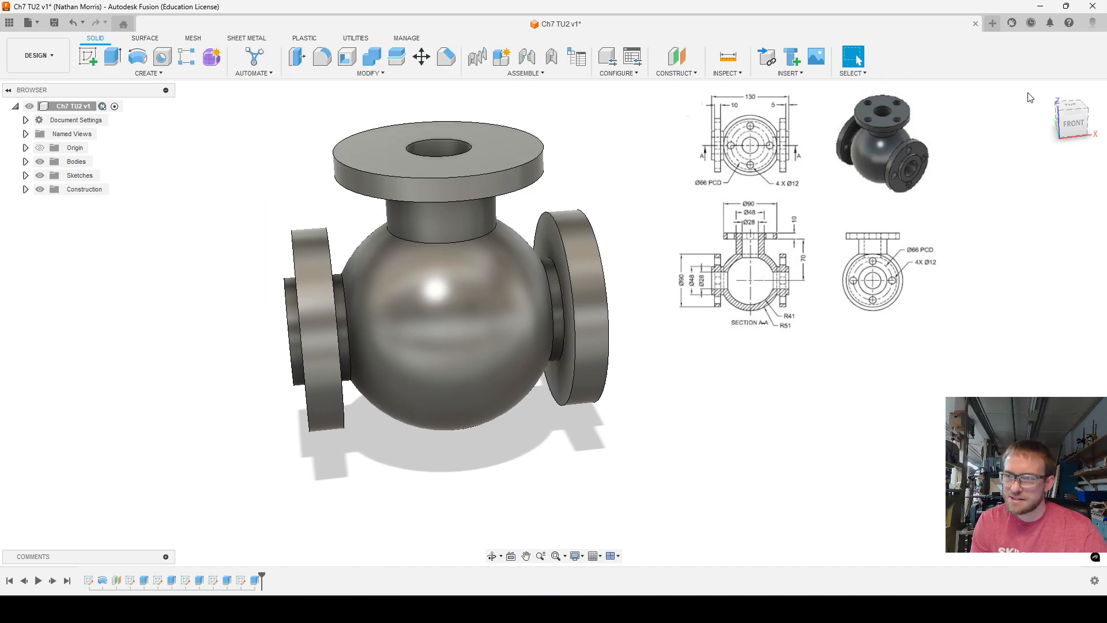
# Undo the flange thickness change, reopen the revolve profile sketch to check its dimensions, and close it
pyautogui.moveTo(552, 322)
pyautogui.keyDown('shift'); pyautogui.mouseDown(button='middle')
pyautogui.moveTo(582, 324)
pyautogui.moveTo(526, 322)
pyautogui.moveTo(567, 323)
pyautogui.moveTo(544, 322)
pyautogui.mouseUp(button='middle'); pyautogui.keyUp('shift')
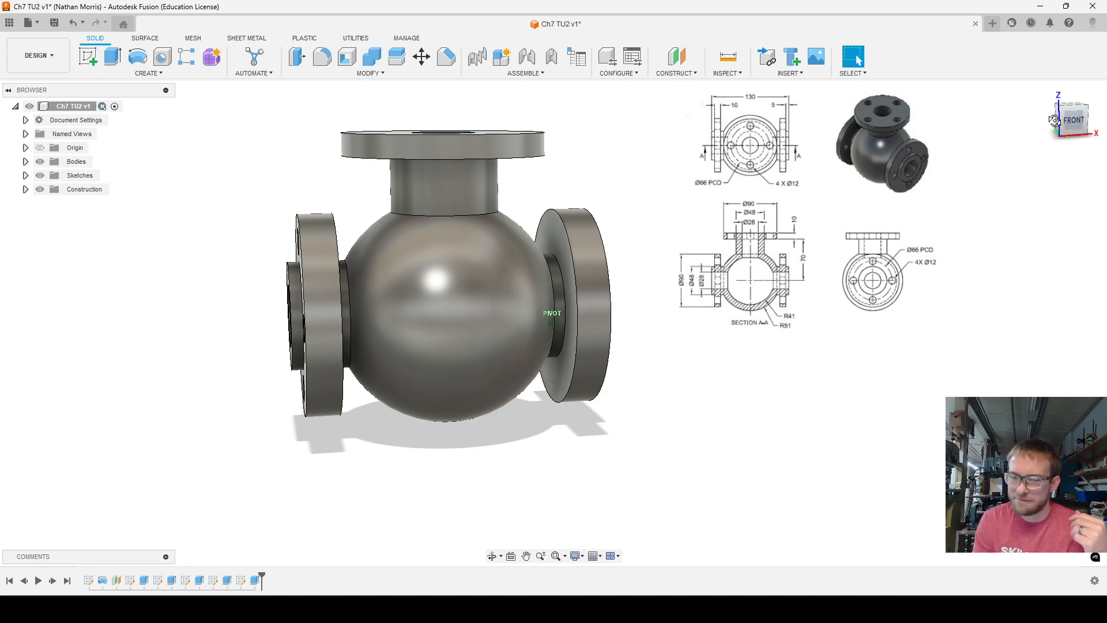
pyautogui.moveTo(1054, 121)
pyautogui.mouseDown()
pyautogui.moveTo(1032, 128)
pyautogui.moveTo(1057, 125)
pyautogui.mouseUp()
pyautogui.doubleClick(88, 580)
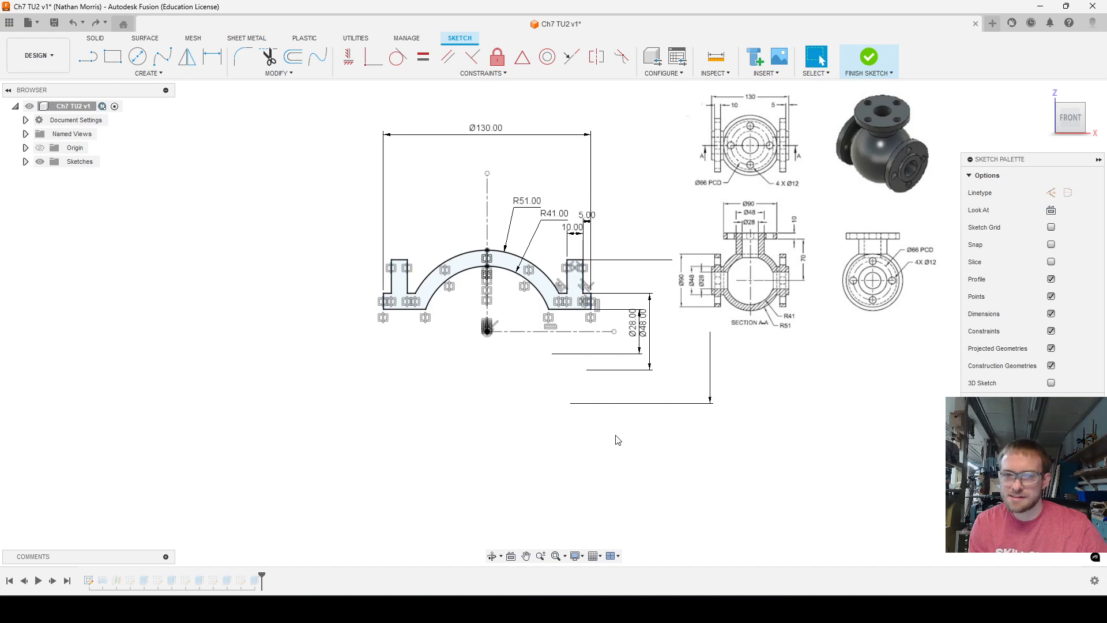
pyautogui.moveTo(675, 407); pyautogui.dragTo(679, 445, button='right')
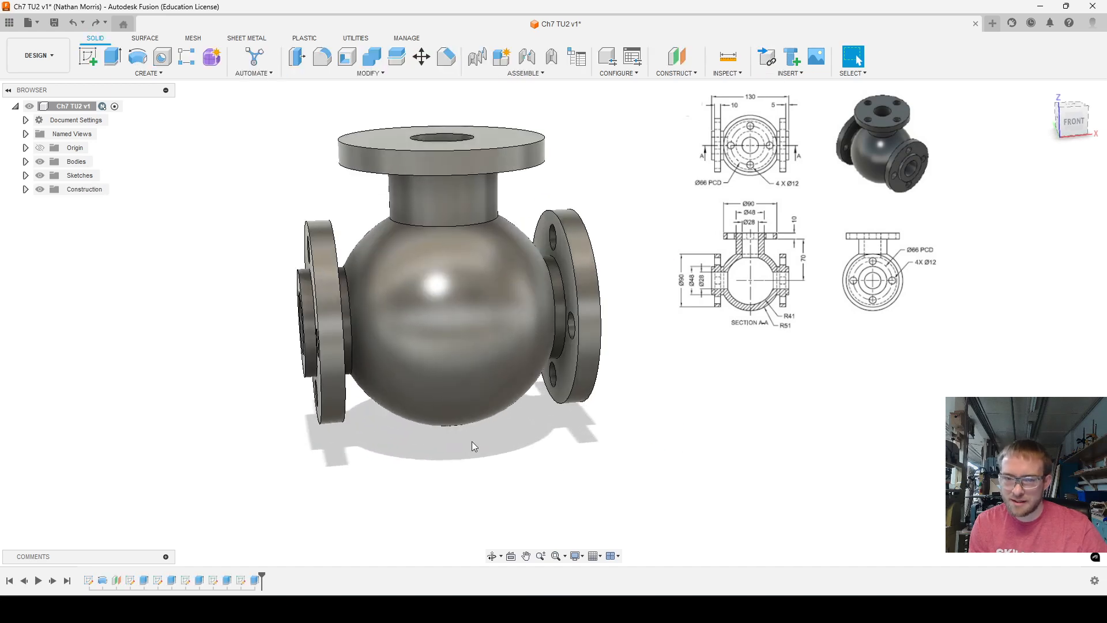
pyautogui.moveTo(553, 322)
pyautogui.keyDown('shift'); pyautogui.mouseDown(button='middle')
pyautogui.moveTo(502, 323)
pyautogui.moveTo(542, 303)
pyautogui.moveTo(496, 310)
pyautogui.mouseUp(button='middle'); pyautogui.keyUp('shift')
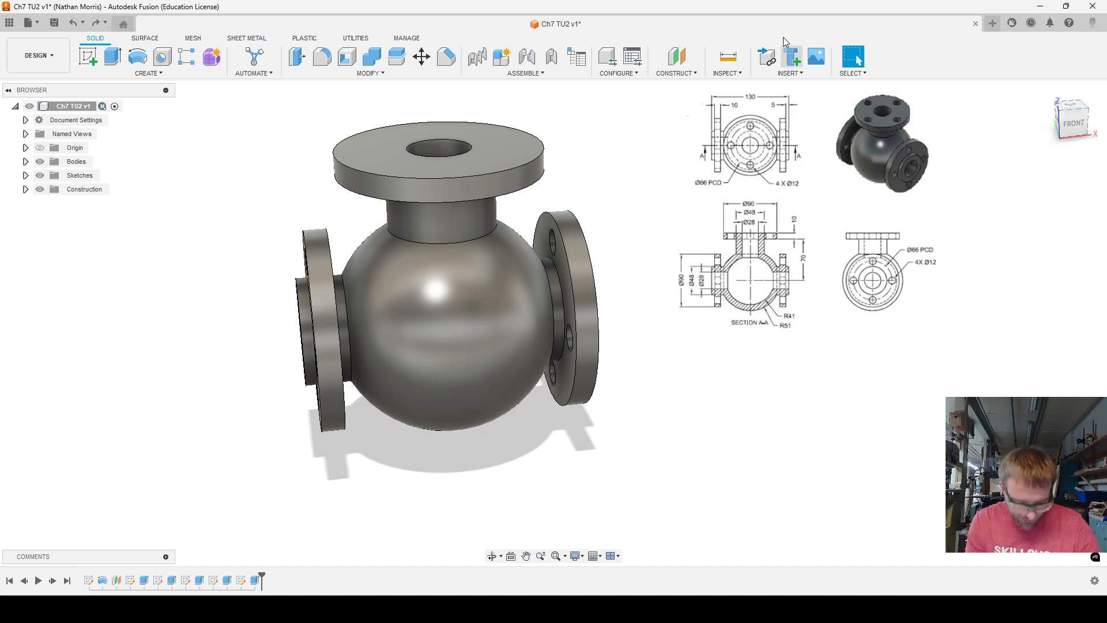
# Start a sketch on the top flange's upper face and draw a 12 mm diameter circle above the bore
pyautogui.click(88, 56)
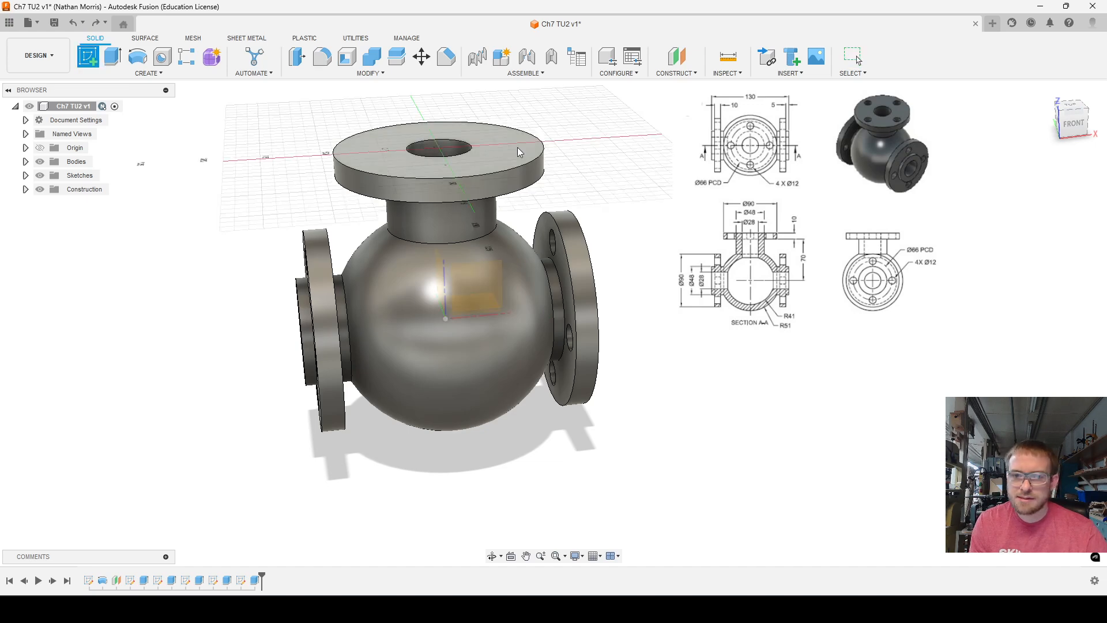
pyautogui.click(517, 152)
pyautogui.scroll(5, 549, 229)
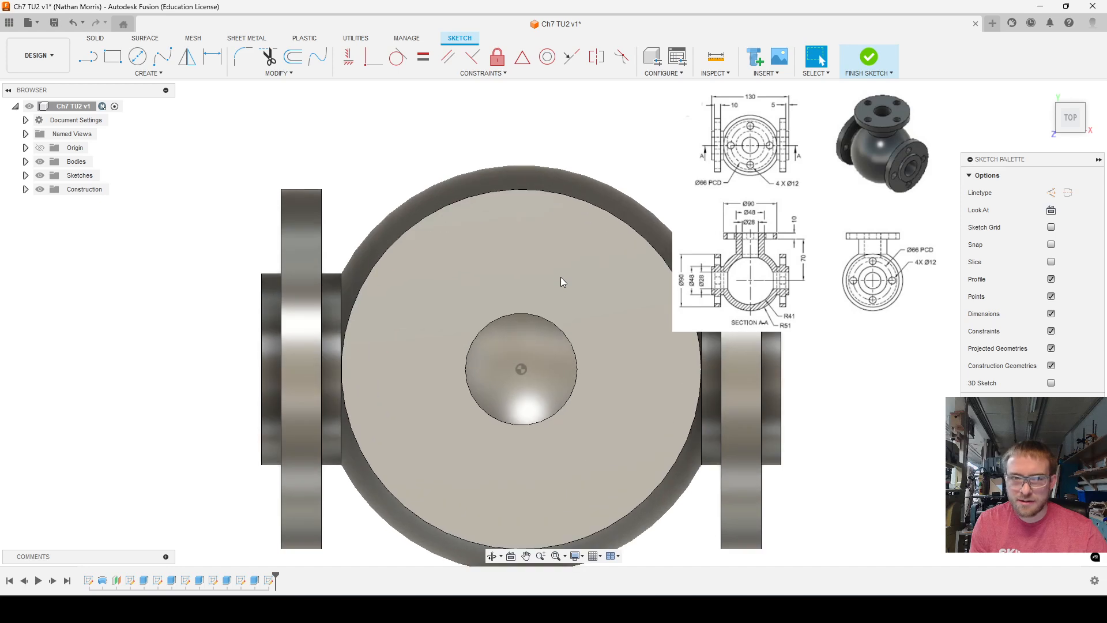
pyautogui.press('c')
pyautogui.click(520, 252)
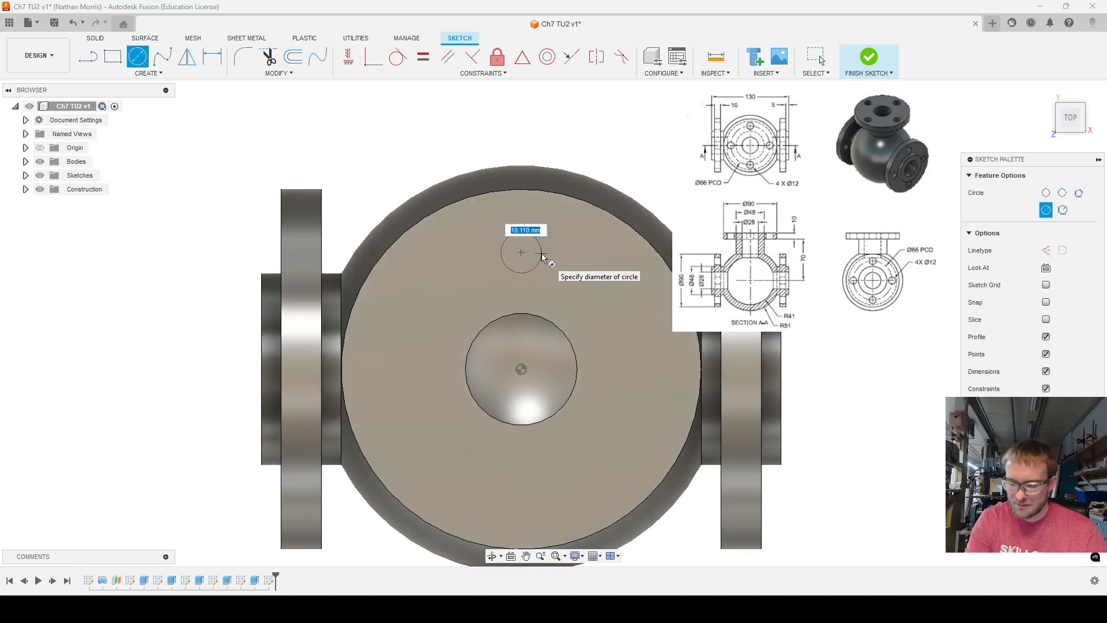
pyautogui.write('12')
pyautogui.press('Return')
pyautogui.press('d')
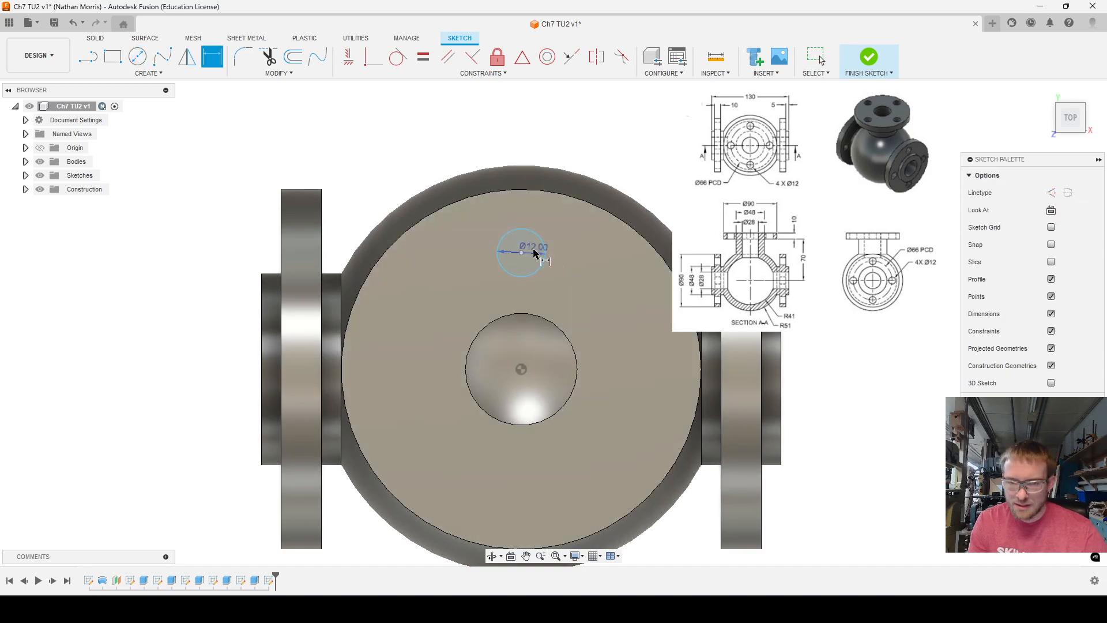
pyautogui.press('Escape')
# Constrain the top flange circle's center vertically in line with the origin and dimension their distance at 33 mm
pyautogui.click(348, 56)
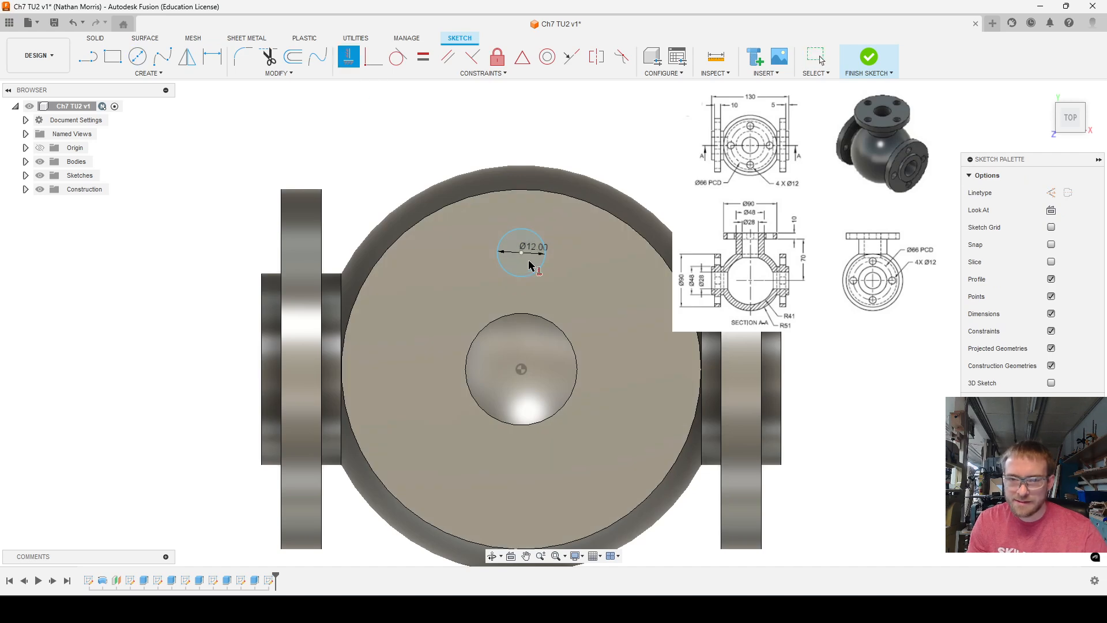
pyautogui.click(521, 252)
pyautogui.click(521, 368)
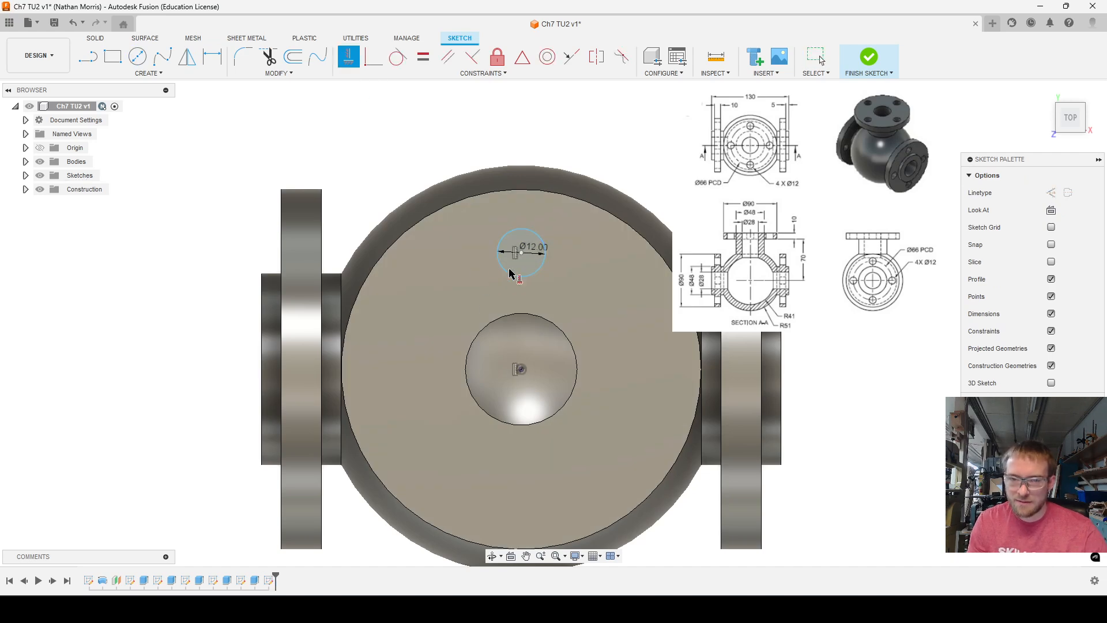
pyautogui.press('Escape')
pyautogui.press('d')
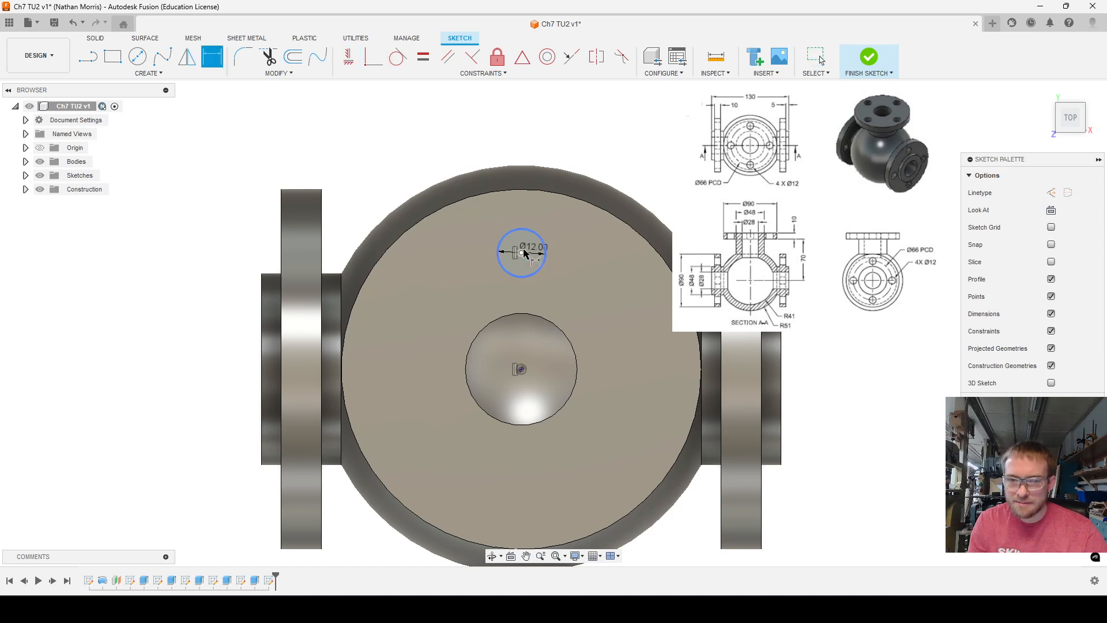
pyautogui.click(520, 369)
pyautogui.click(628, 289)
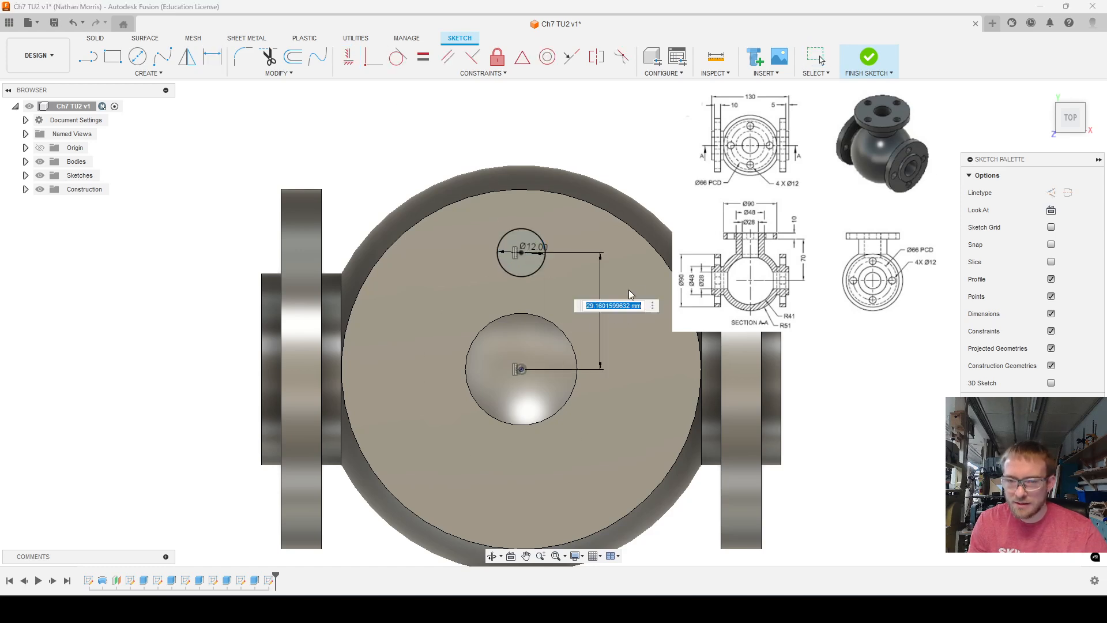
pyautogui.write('33')
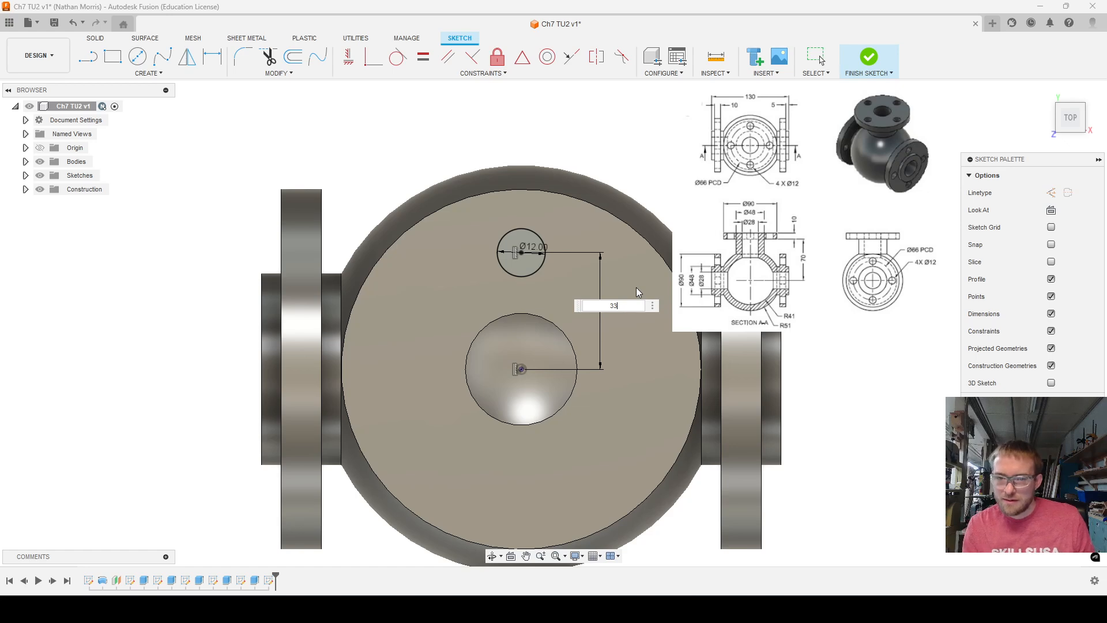
pyautogui.press('Return')
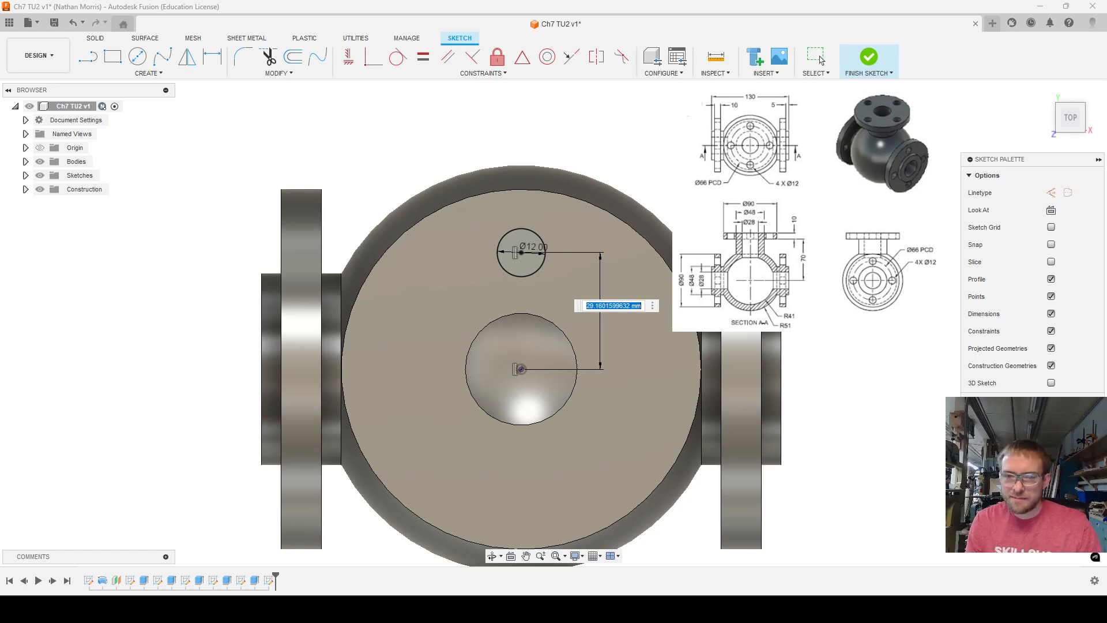
pyautogui.press('Return')
# Undo the top flange sketch and the left flange's holes back to its empty sketch, and view the part from the left
pyautogui.click(820, 59)
pyautogui.click(1084, 102)
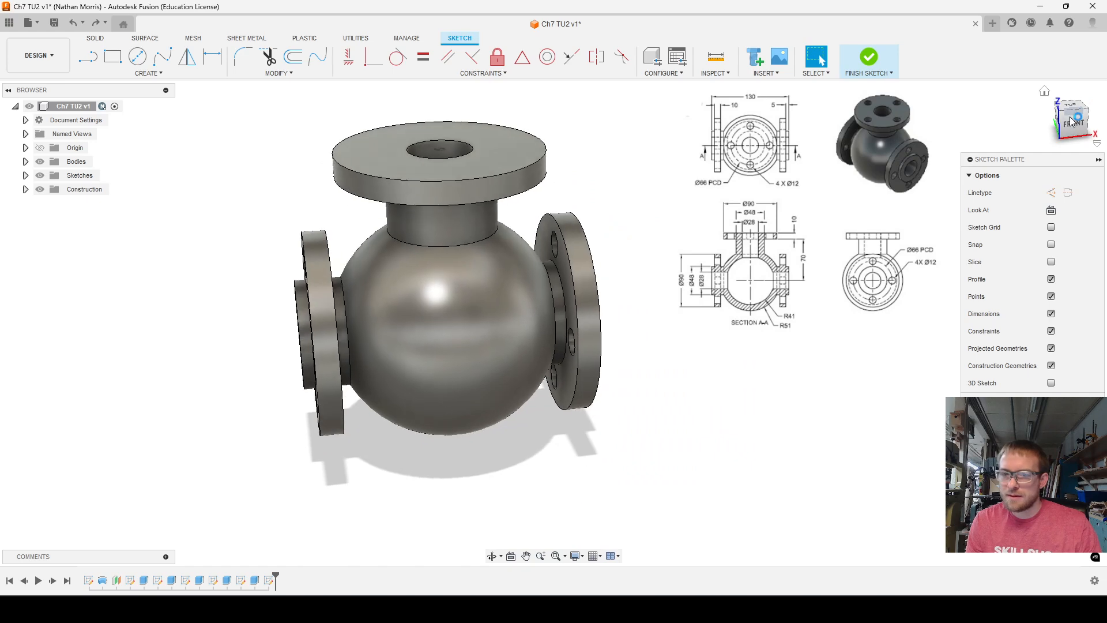
pyautogui.click(1070, 119)
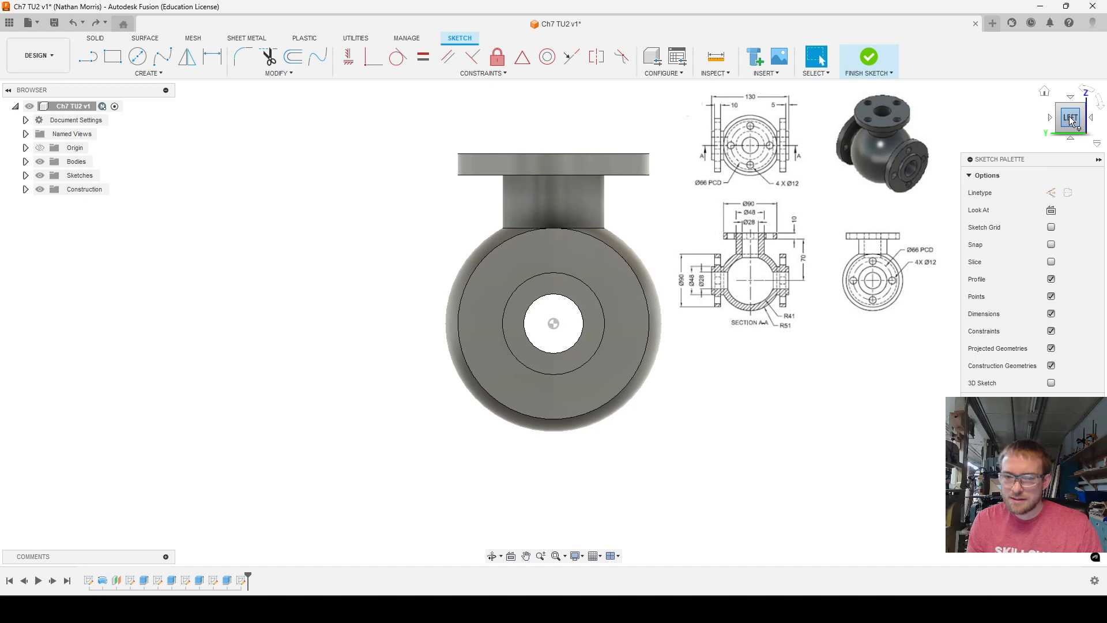
# Undo the empty sketch on the left flange and turn the part to a front view
pyautogui.moveTo(1075, 126); pyautogui.dragTo(1096, 128)
pyautogui.hotkey('ctrl', 'z')
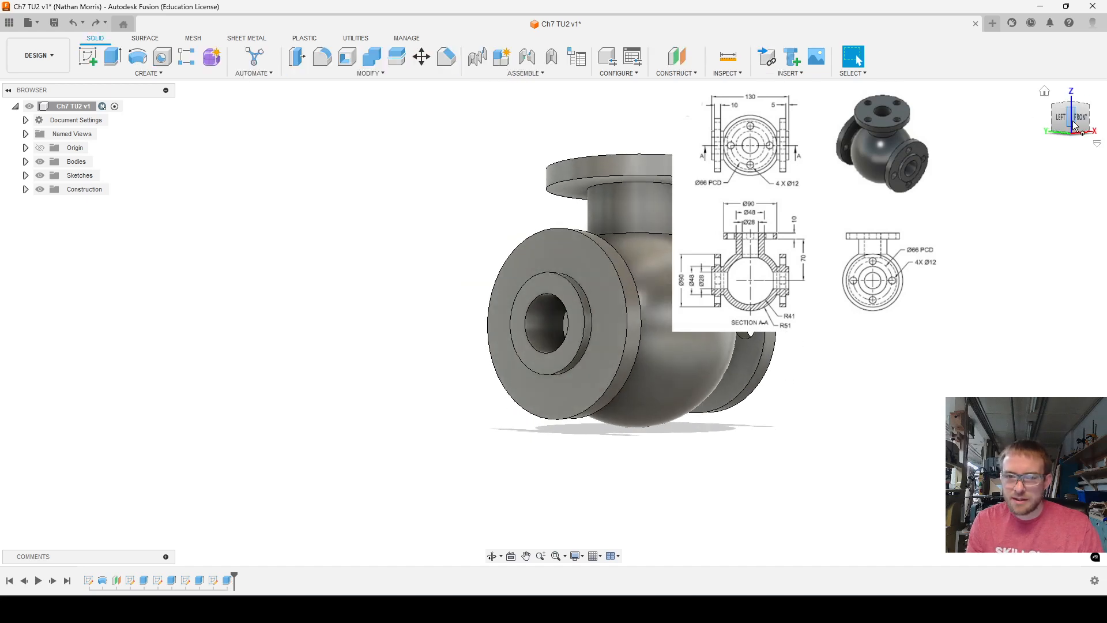
pyautogui.keyDown('shift'); pyautogui.moveTo(899, 312); pyautogui.dragTo(707, 380, button='middle'); pyautogui.keyUp('shift')
pyautogui.click(1062, 121)
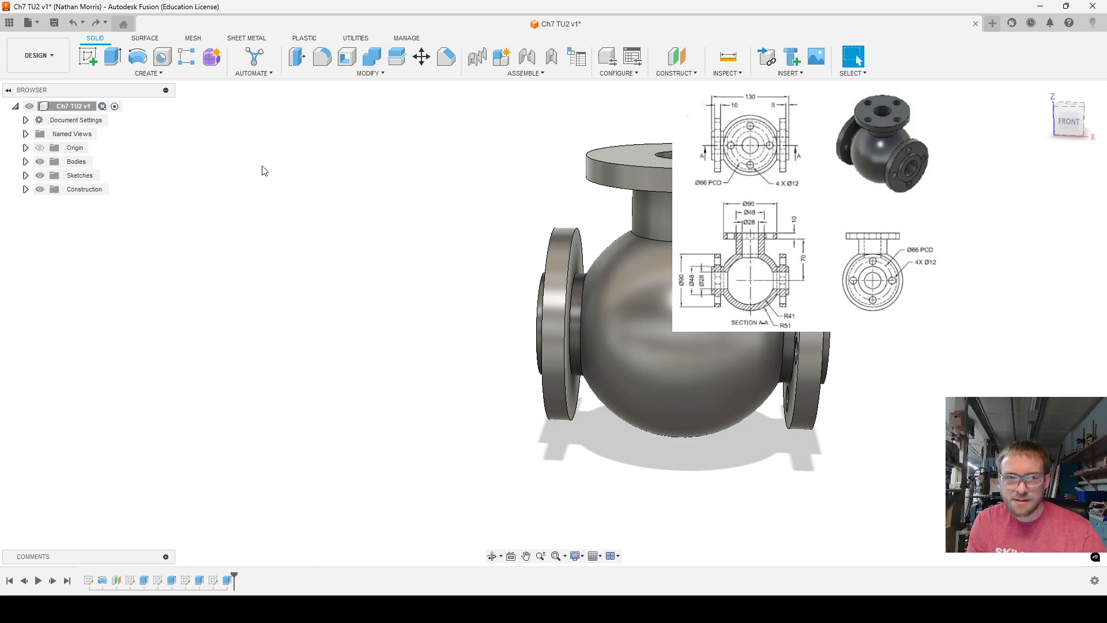
# Mirror the right flange's four-hole cut feature onto the left flange across the origin plane midway between them, with Adjust compute type
pyautogui.click(157, 73)
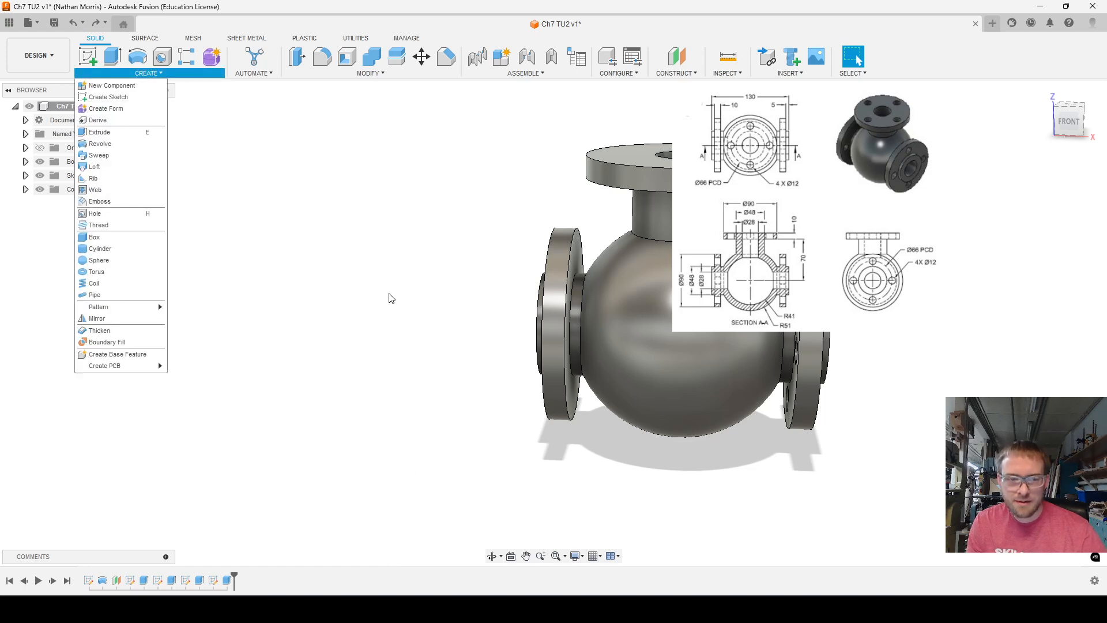
pyautogui.click(97, 319)
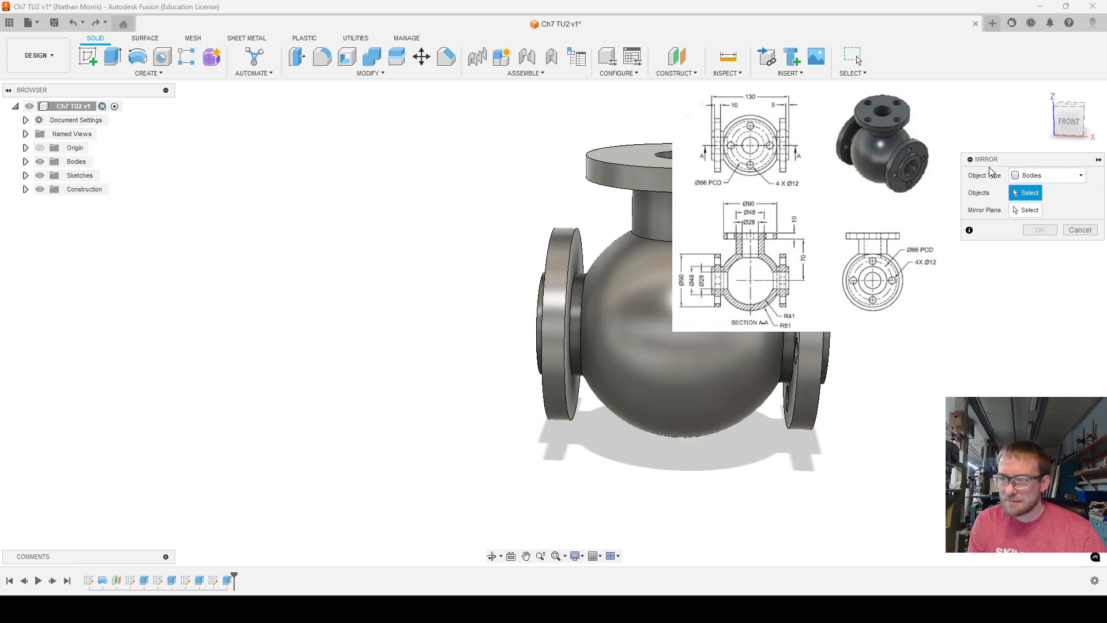
pyautogui.click(1058, 178)
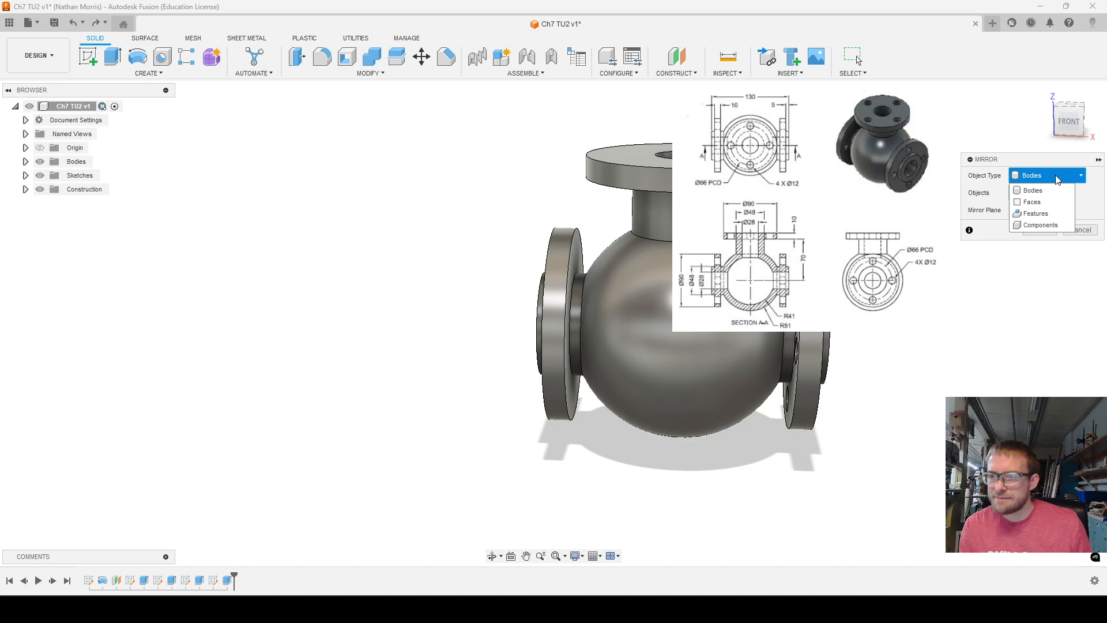
pyautogui.click(1047, 214)
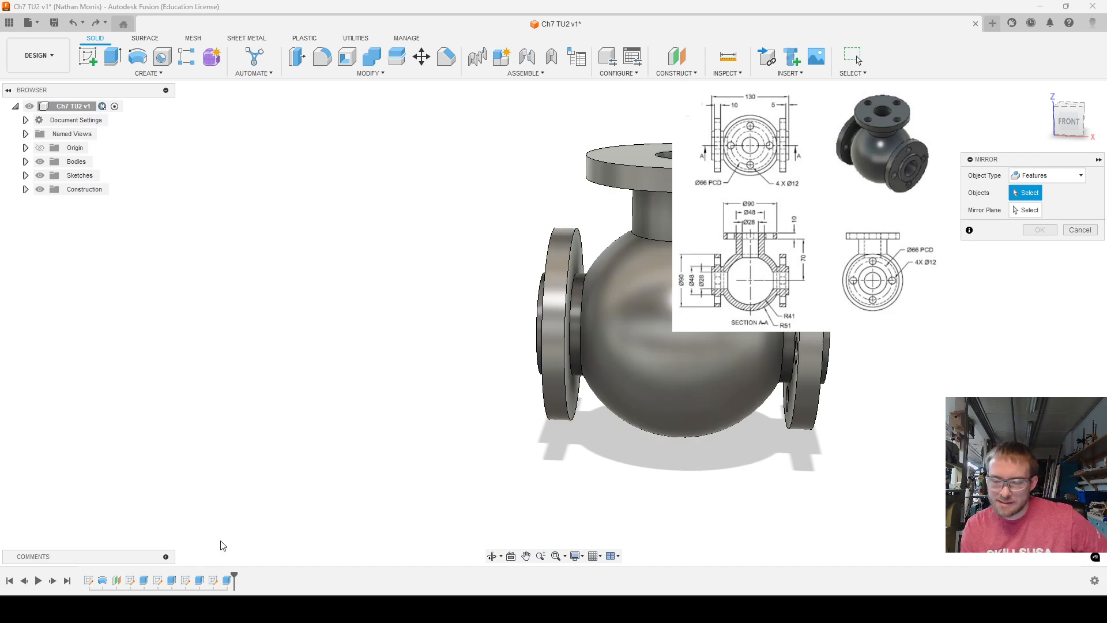
pyautogui.click(228, 580)
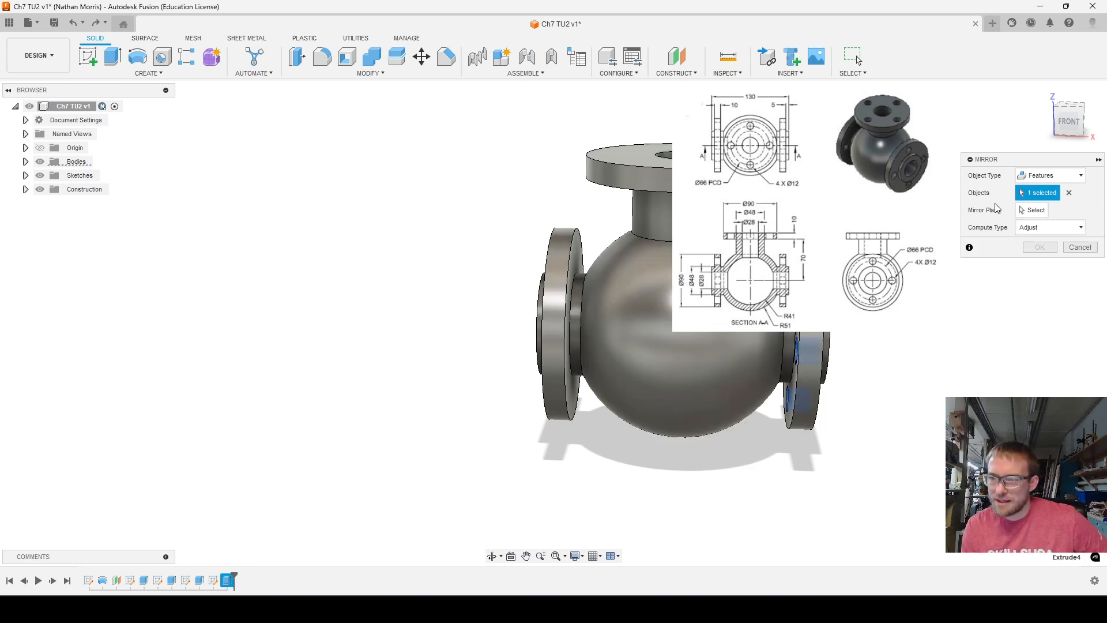
pyautogui.click(1029, 210)
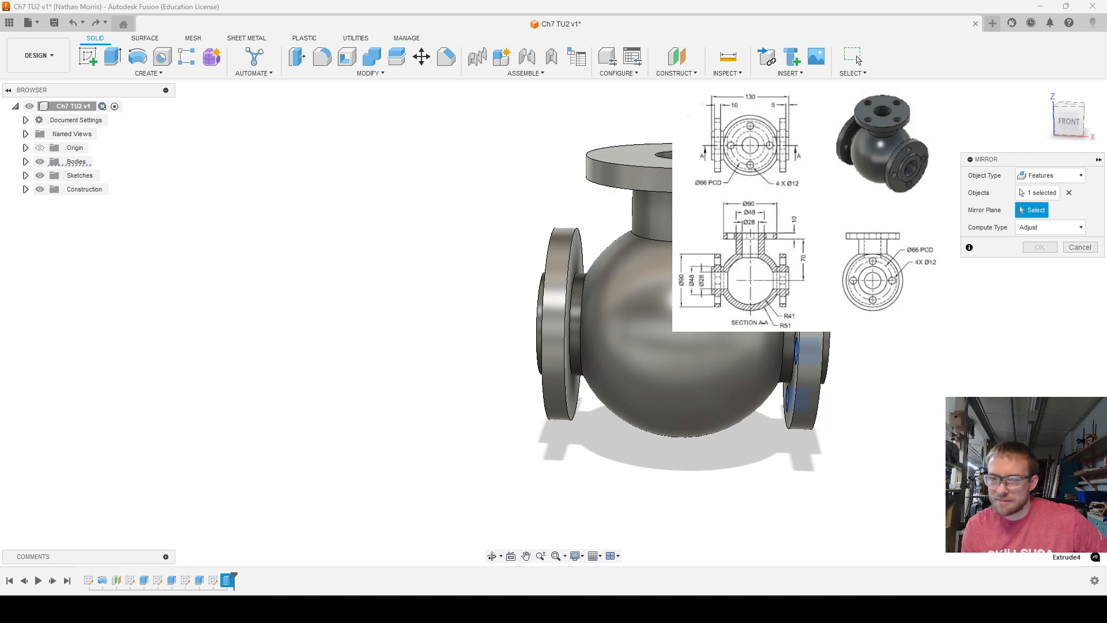
pyautogui.click(1084, 102)
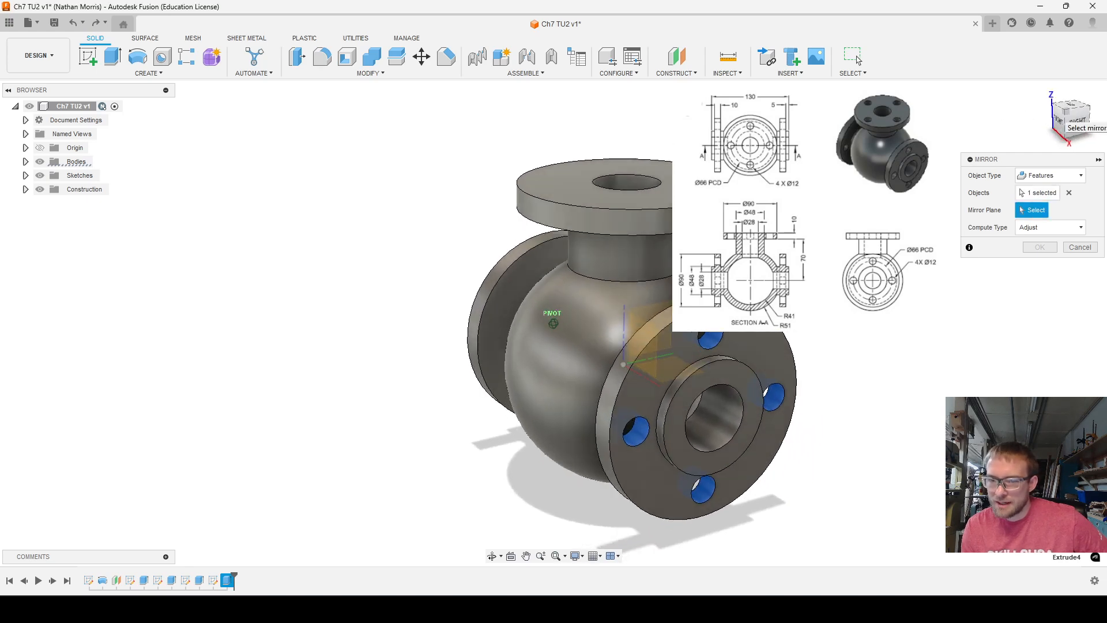
pyautogui.click(651, 311)
pyautogui.click(1055, 132)
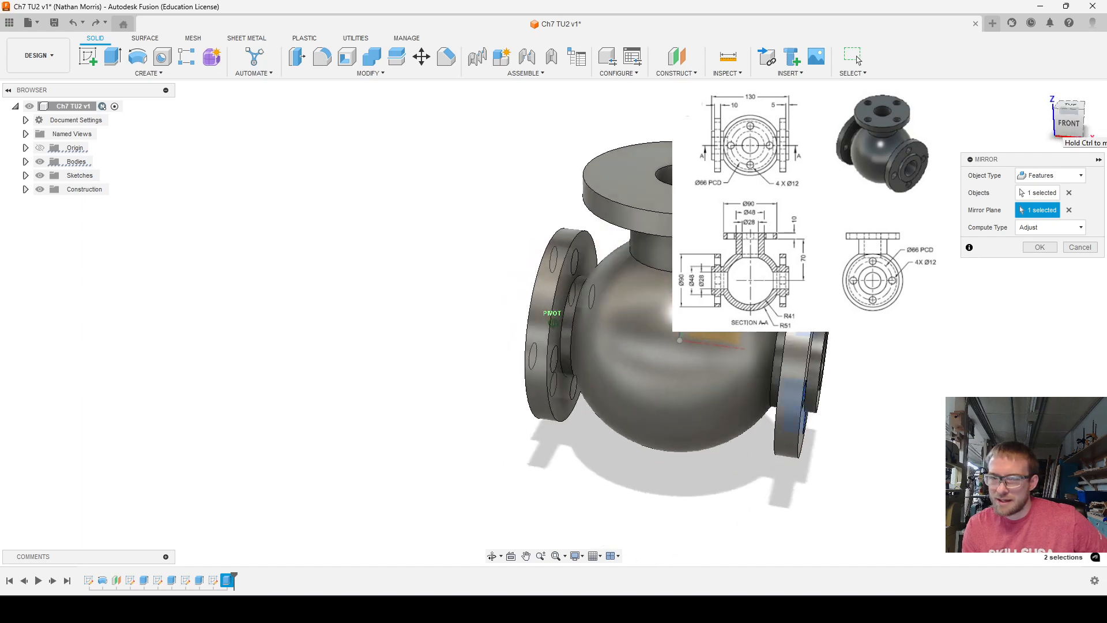
pyautogui.moveTo(1058, 133); pyautogui.dragTo(1089, 121)
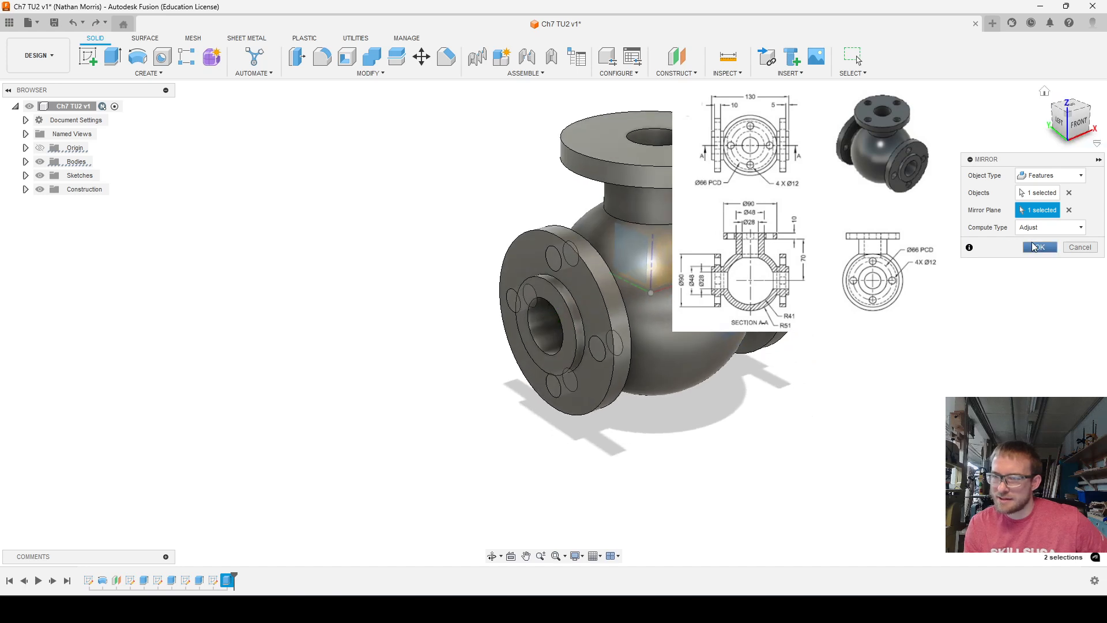
pyautogui.click(1045, 227)
pyautogui.click(1045, 231)
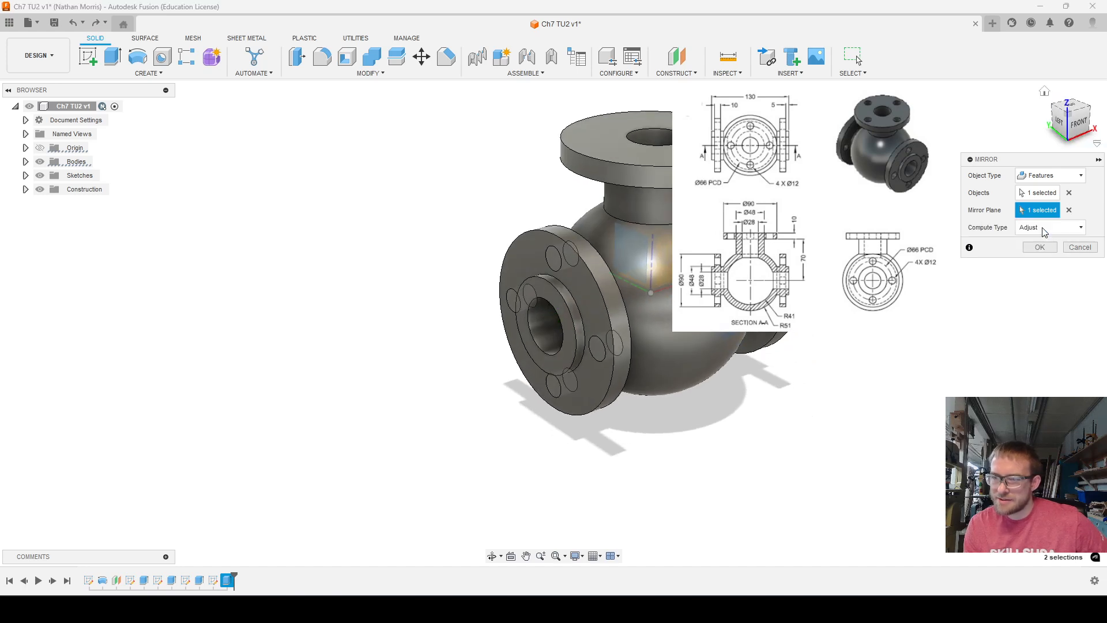
pyautogui.click(1040, 248)
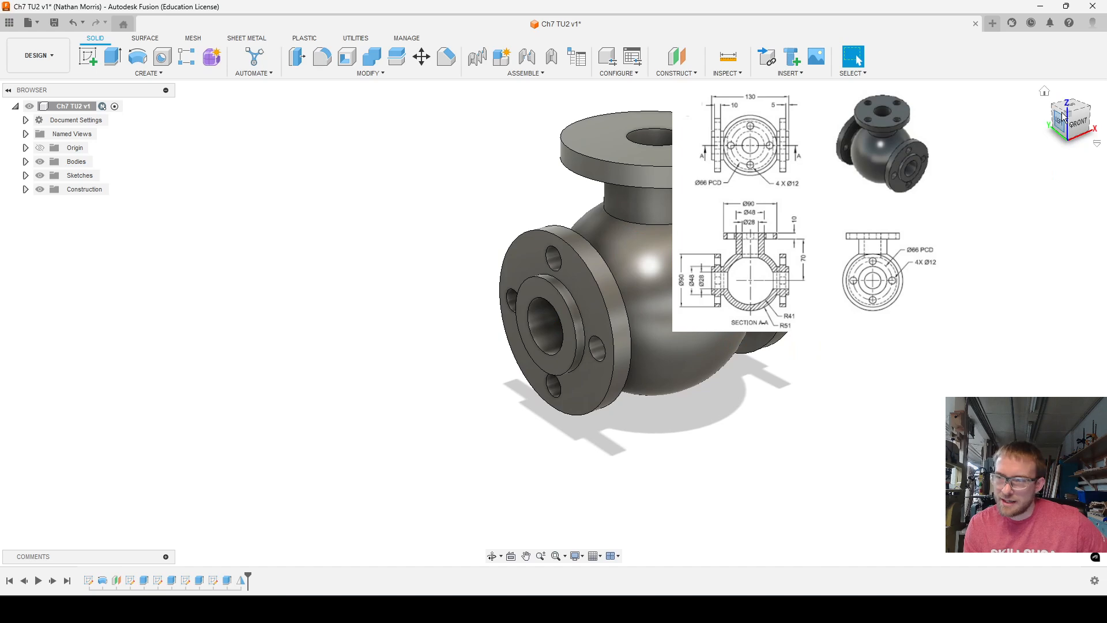
# Start a sketch on the top flange's upper face and draw a circle above the bore, dimensioned to 12 mm diameter
pyautogui.moveTo(1060, 114)
pyautogui.mouseDown()
pyautogui.moveTo(1083, 98)
pyautogui.moveTo(1048, 112)
pyautogui.moveTo(1058, 135)
pyautogui.mouseUp()
pyautogui.click(88, 54)
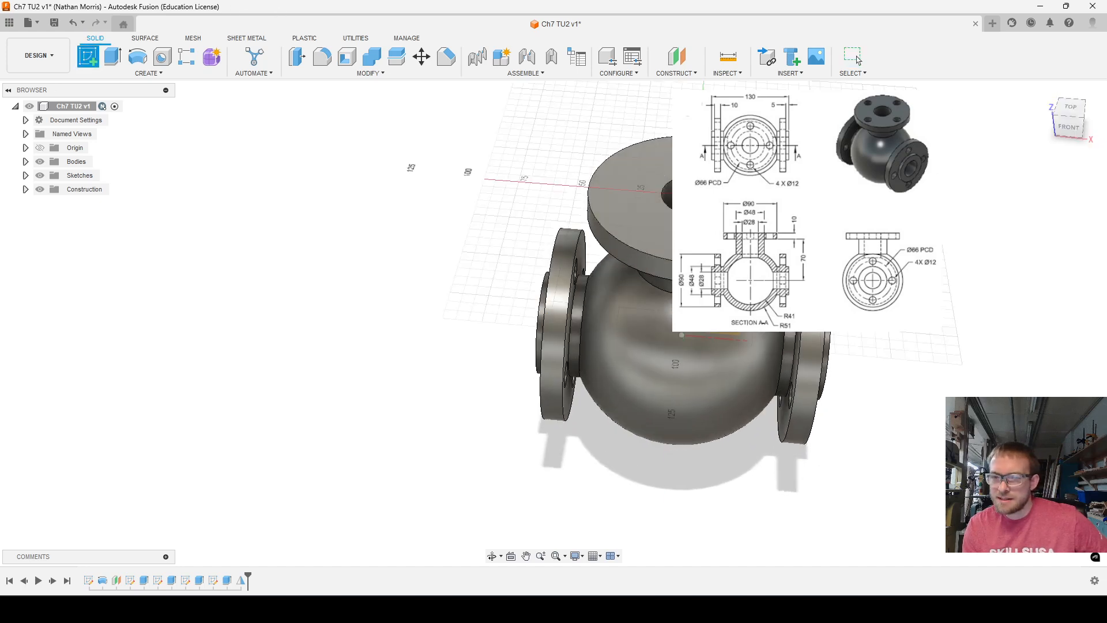
pyautogui.click(611, 173)
pyautogui.press('c')
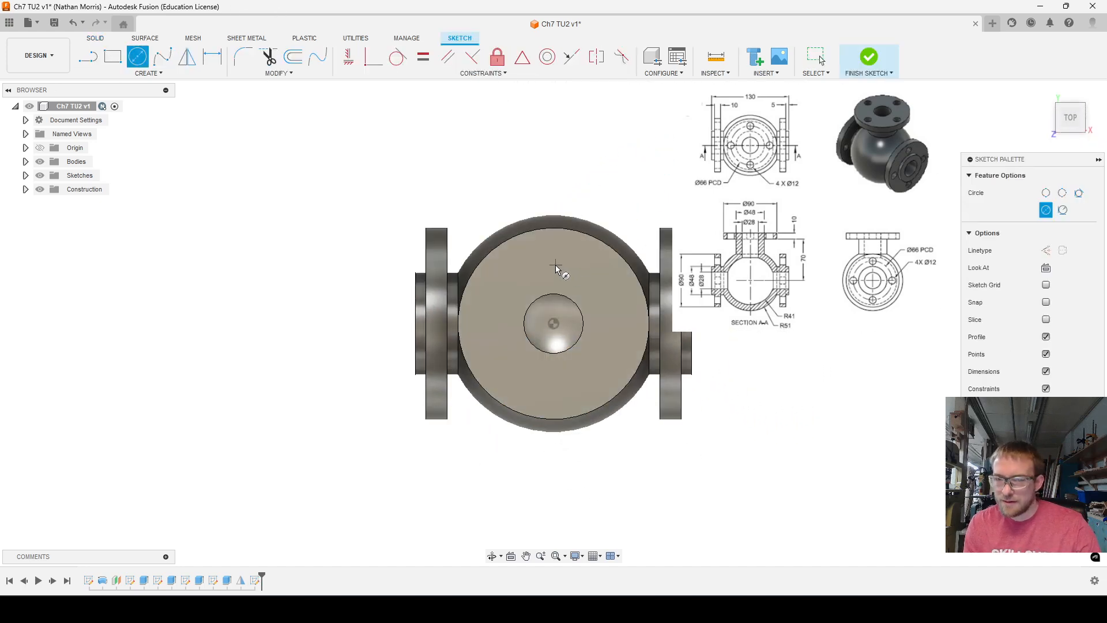
pyautogui.click(548, 265)
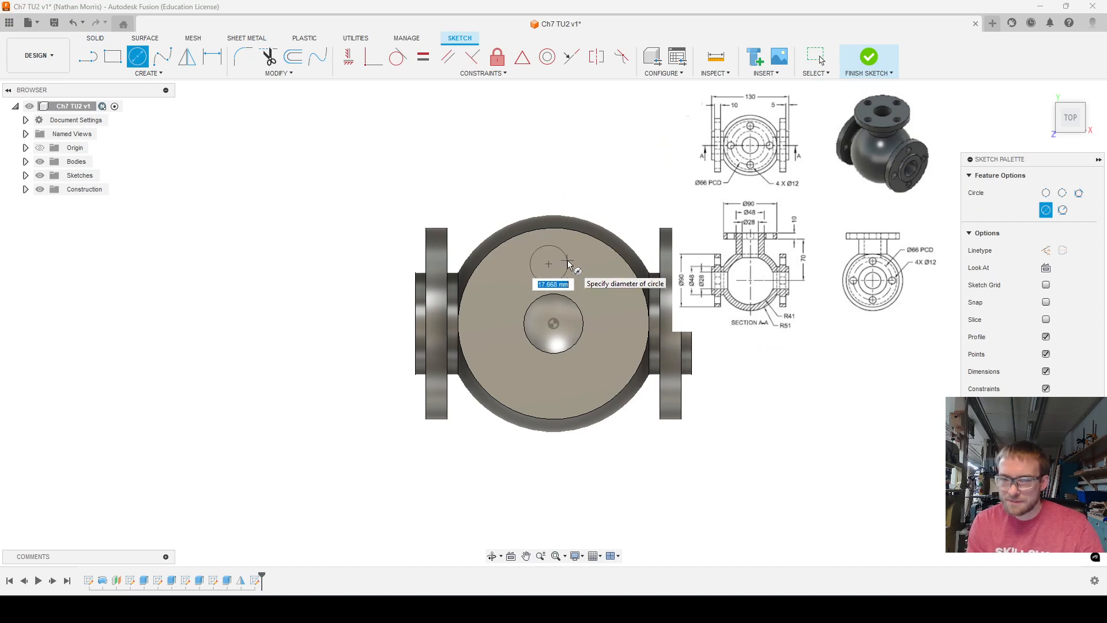
pyautogui.click(568, 264)
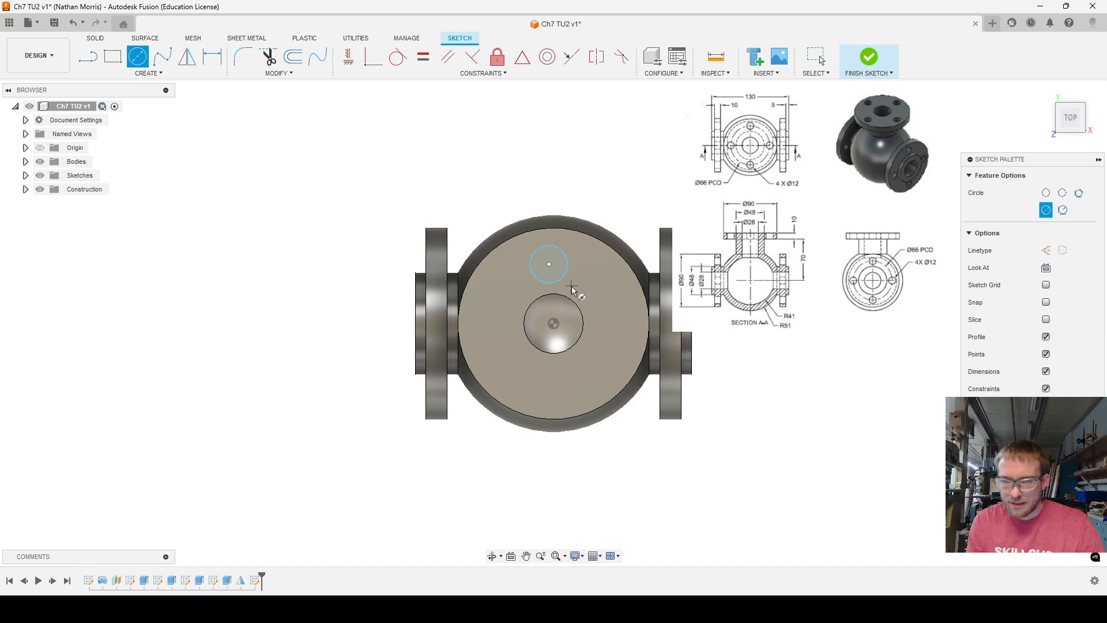
pyautogui.press('d')
pyautogui.click(568, 265)
pyautogui.click(582, 268)
pyautogui.write('12')
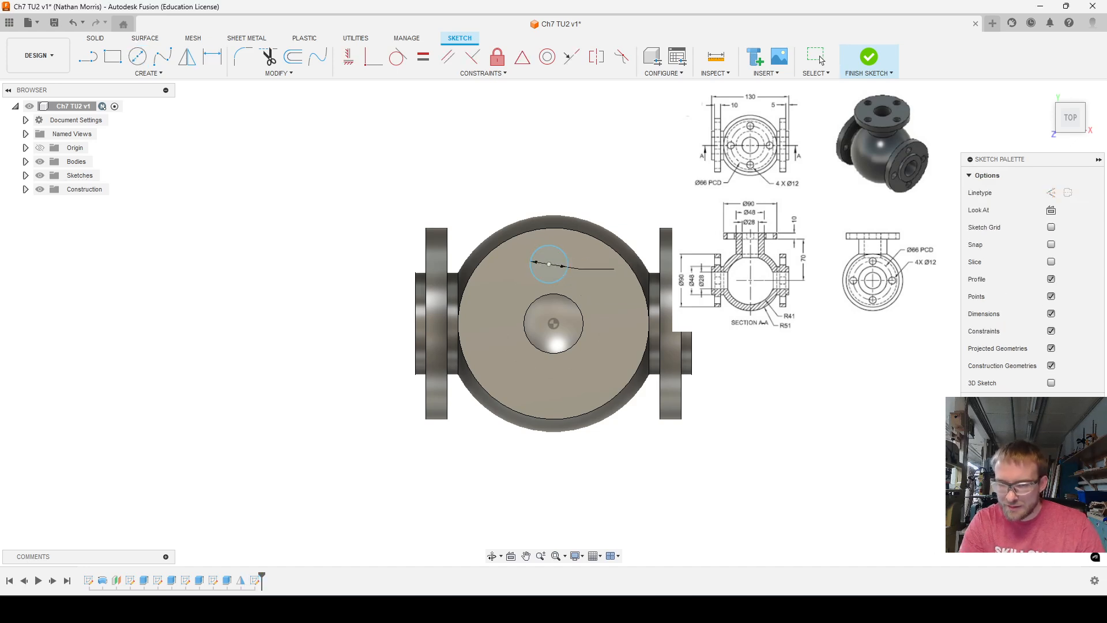
pyautogui.press('Return')
# Constrain the circle's center vertically in line with the origin and dimension the distance between them at 33 mm
pyautogui.click(348, 56)
pyautogui.click(549, 263)
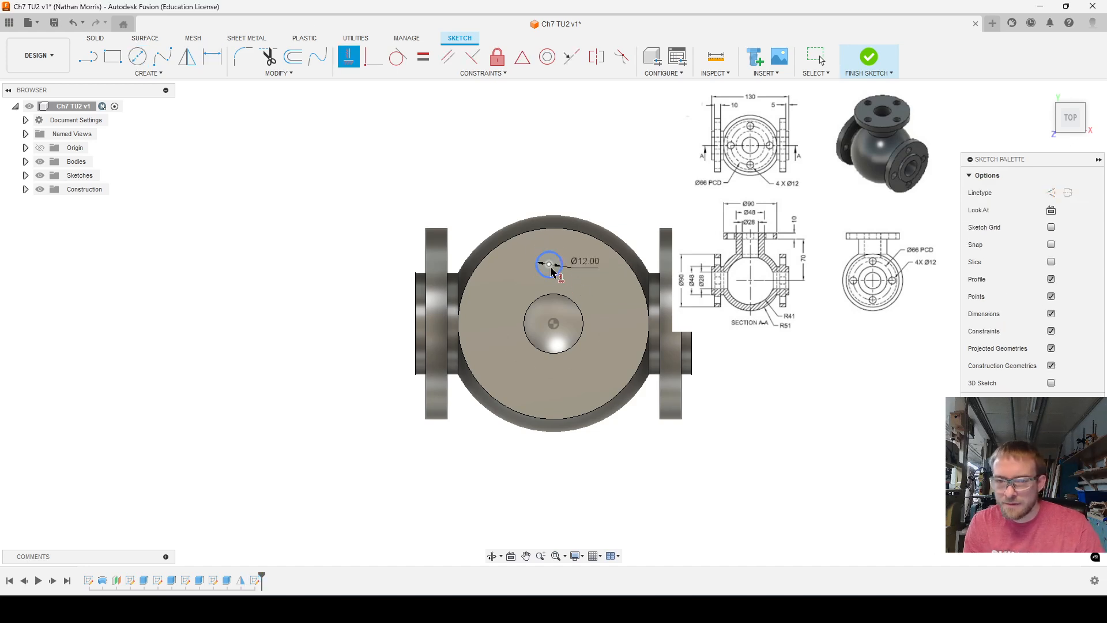
pyautogui.click(553, 323)
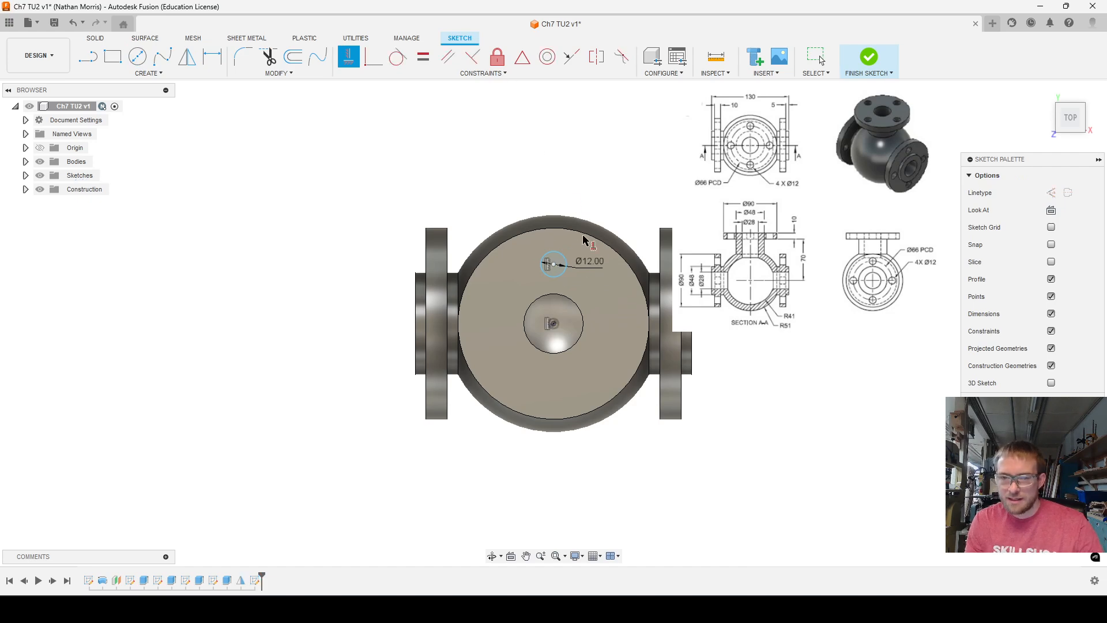
pyautogui.press('d')
pyautogui.click(552, 264)
pyautogui.click(553, 323)
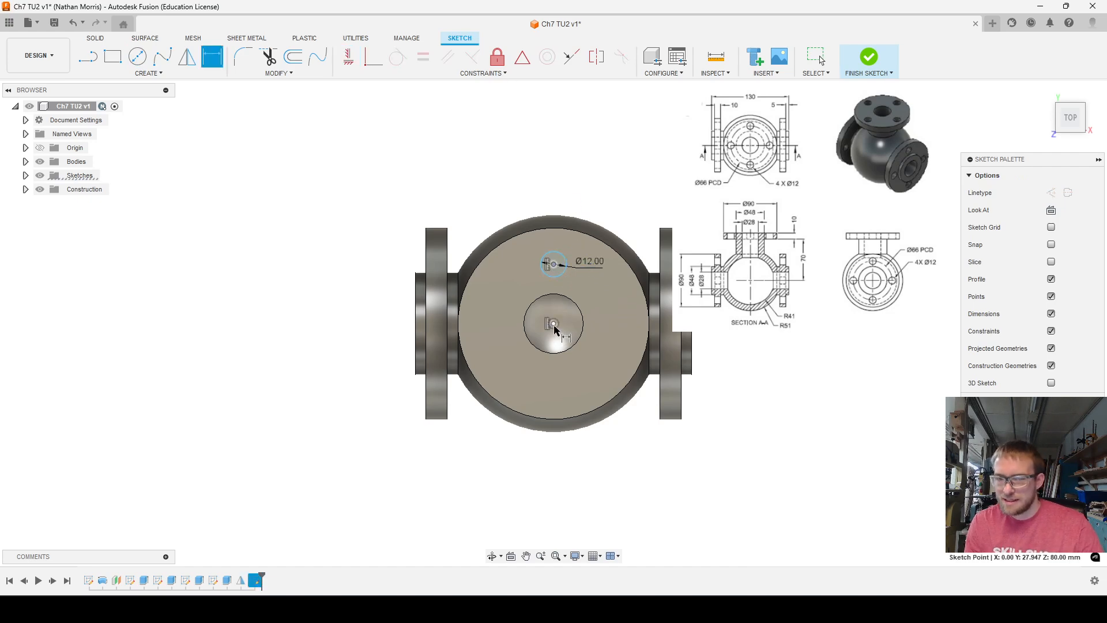
pyautogui.click(634, 288)
pyautogui.write('33')
pyautogui.press('Return')
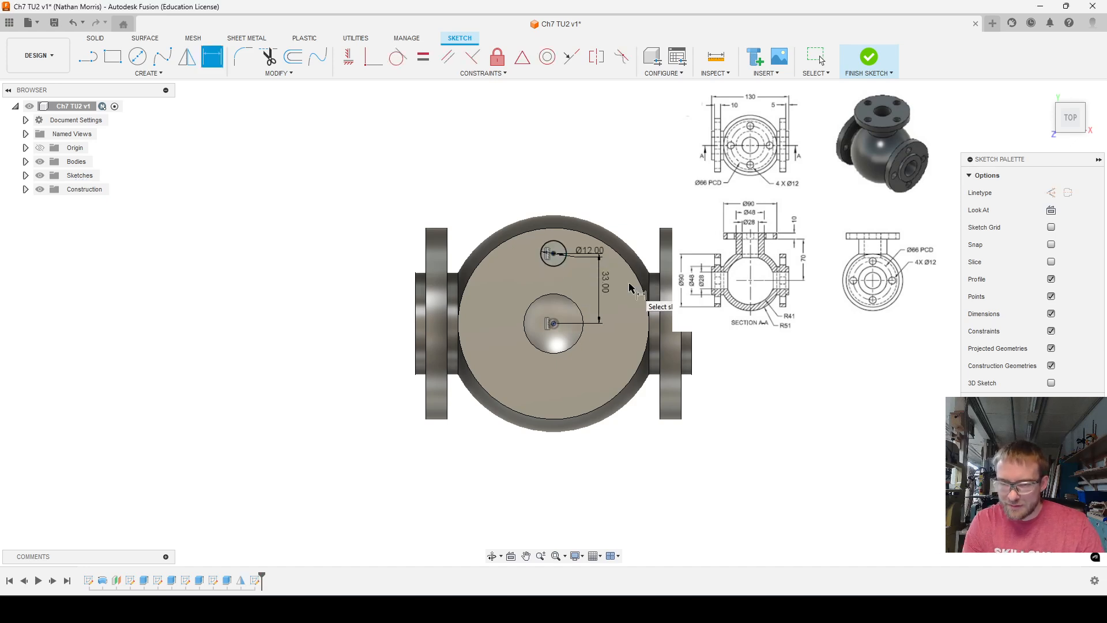
# Create a circular pattern of the 12 mm circle around the origin with a quantity of 4
pyautogui.click(119, 74)
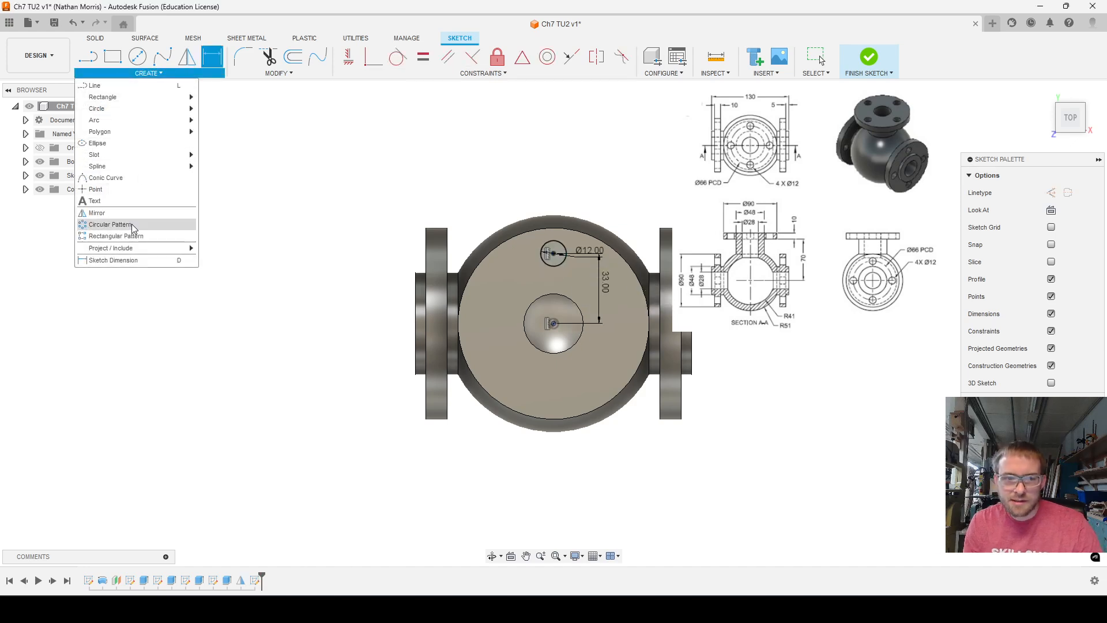
pyautogui.click(110, 224)
pyautogui.click(547, 264)
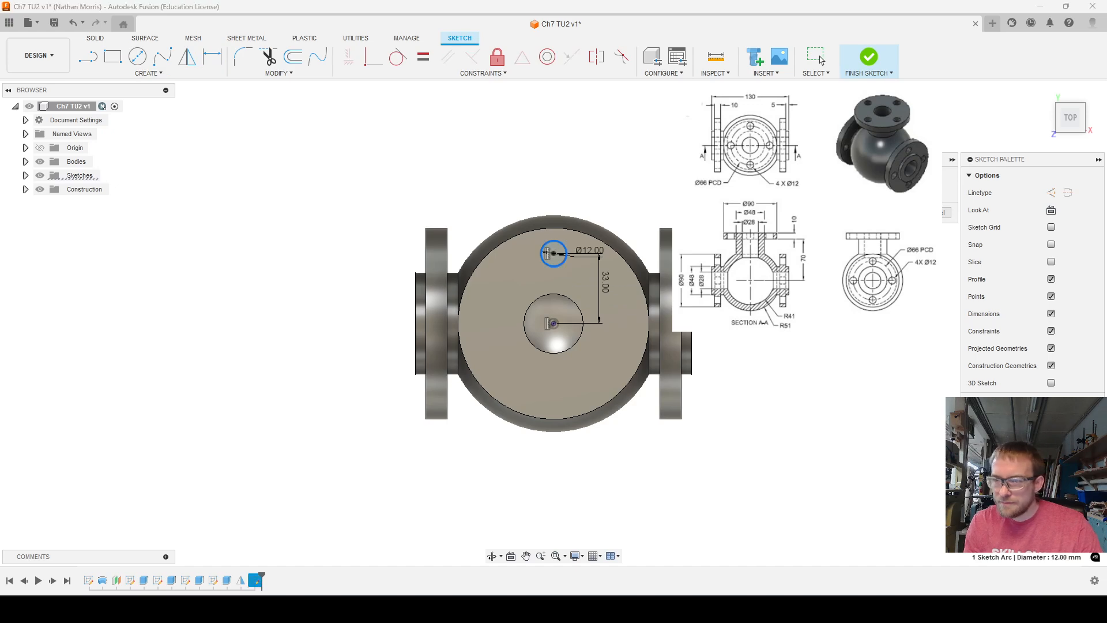
pyautogui.click(552, 323)
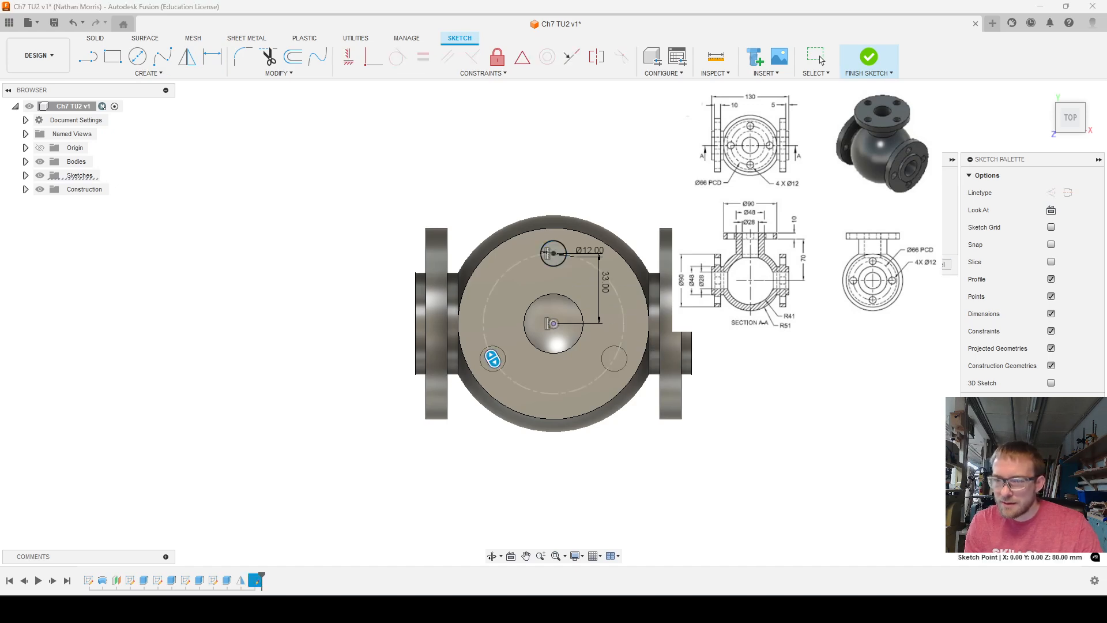
pyautogui.write('4')
pyautogui.press('Return')
# Extrude the four patterned circles by -10 mm as a cut through the top flange and view the finished part
pyautogui.press('e')
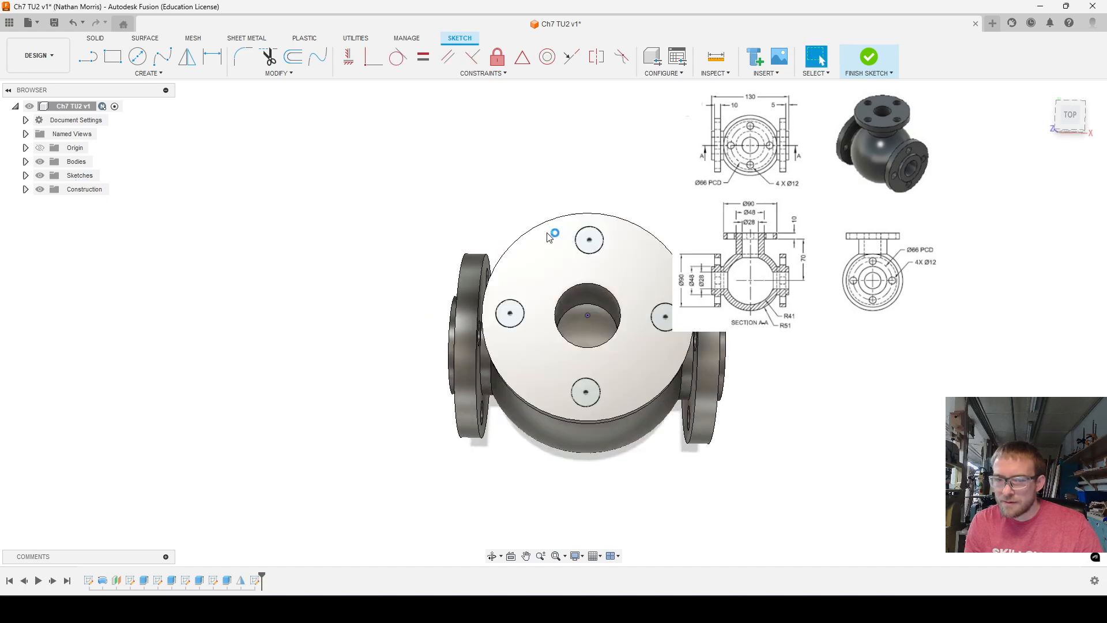
pyautogui.click(617, 191)
pyautogui.click(688, 153)
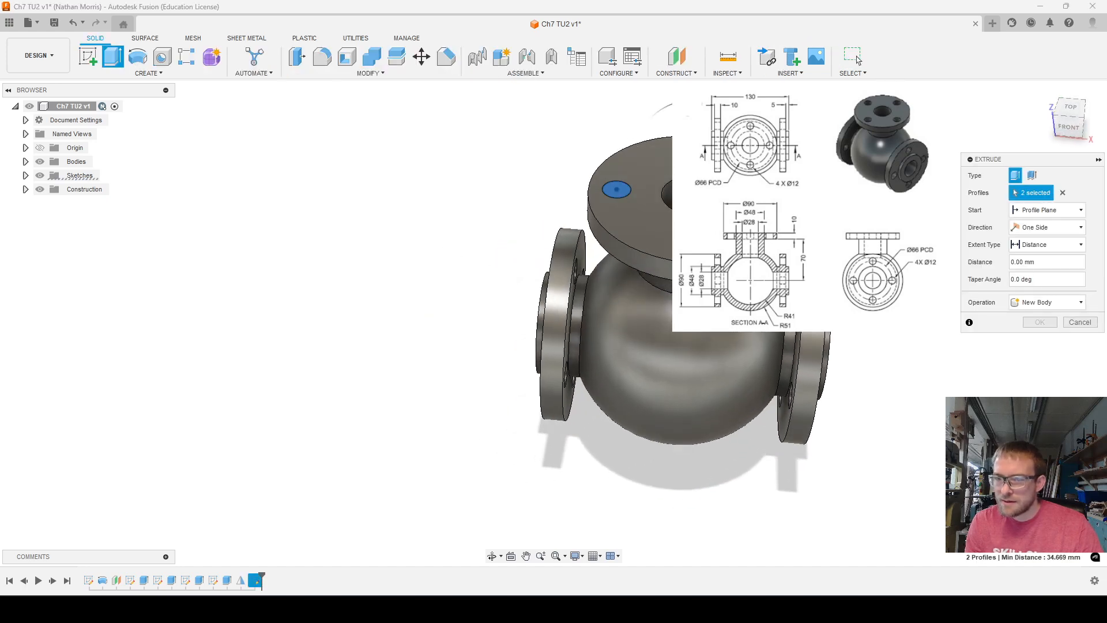
pyautogui.click(754, 199)
pyautogui.click(682, 241)
pyautogui.moveTo(1063, 129); pyautogui.dragTo(1064, 110)
pyautogui.write('-10')
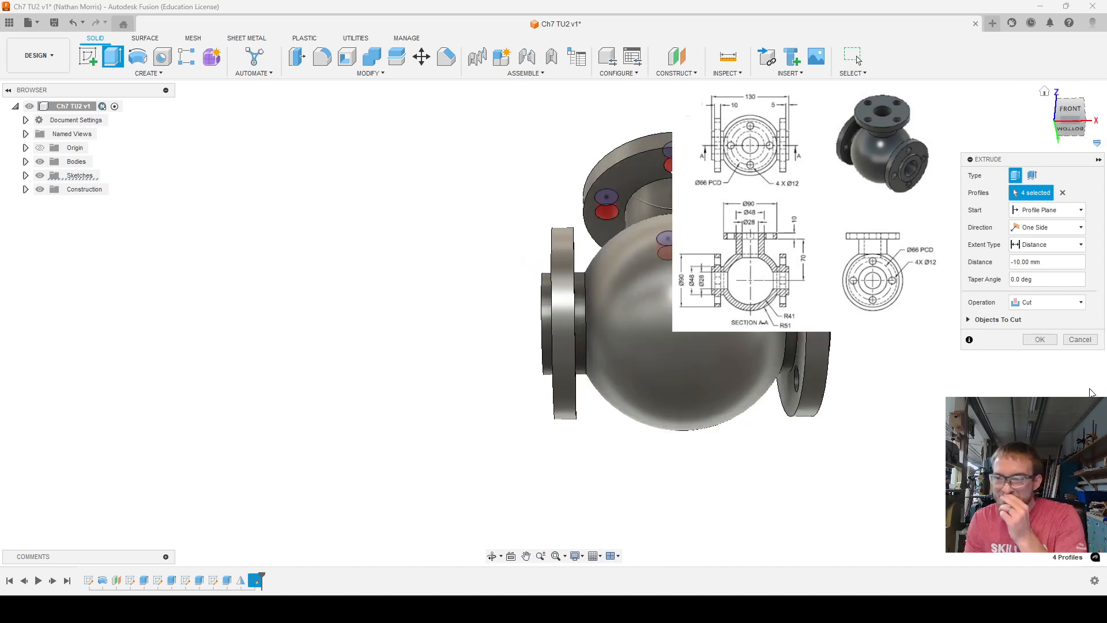
pyautogui.click(1039, 339)
pyautogui.moveTo(1072, 113)
pyautogui.mouseDown()
pyautogui.moveTo(1072, 150)
pyautogui.moveTo(1098, 193)
pyautogui.moveTo(1079, 149)
pyautogui.moveTo(1046, 140)
pyautogui.moveTo(1026, 174)
pyautogui.moveTo(1035, 172)
pyautogui.mouseUp()
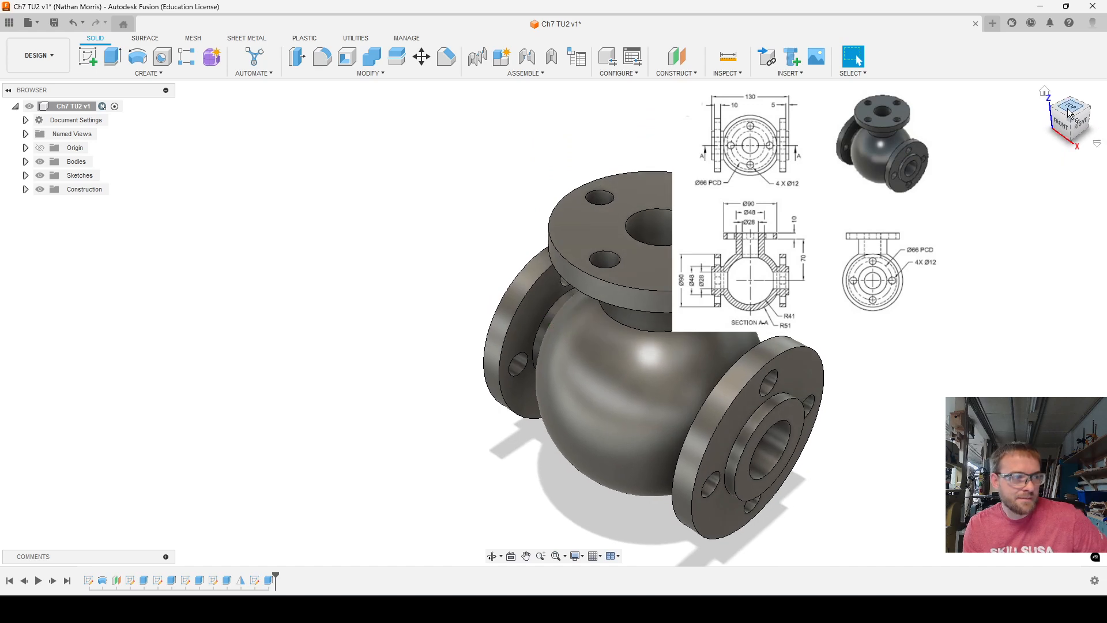
pyautogui.moveTo(806, 357)
pyautogui.mouseDown(button='middle')
pyautogui.moveTo(760, 292)
pyautogui.moveTo(596, 212)
pyautogui.moveTo(565, 227)
pyautogui.moveTo(590, 230)
pyautogui.mouseUp(button='middle')
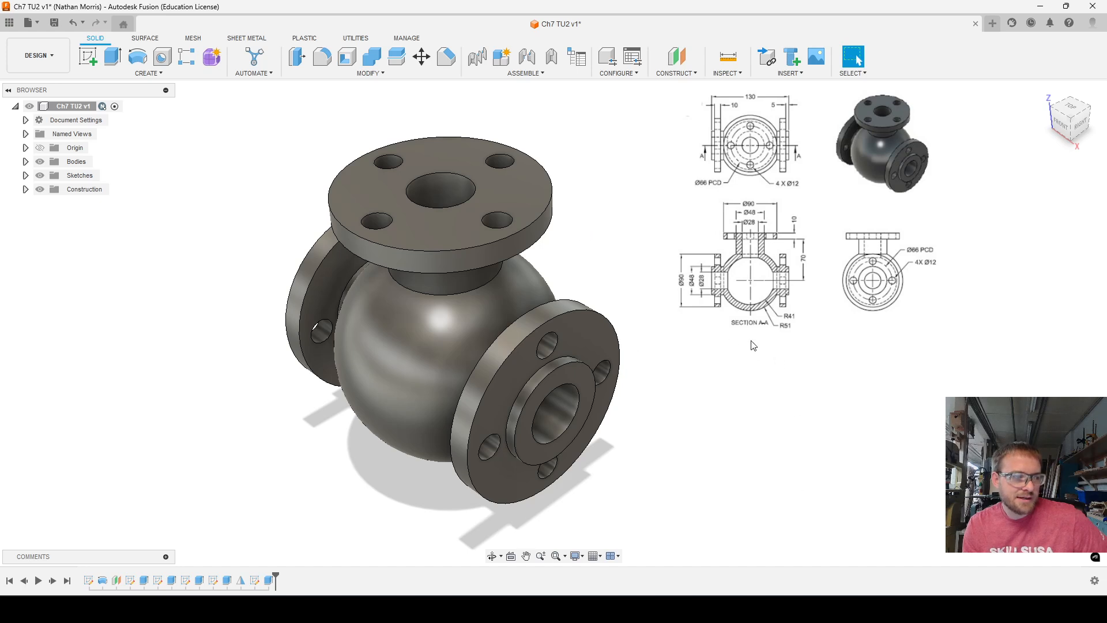